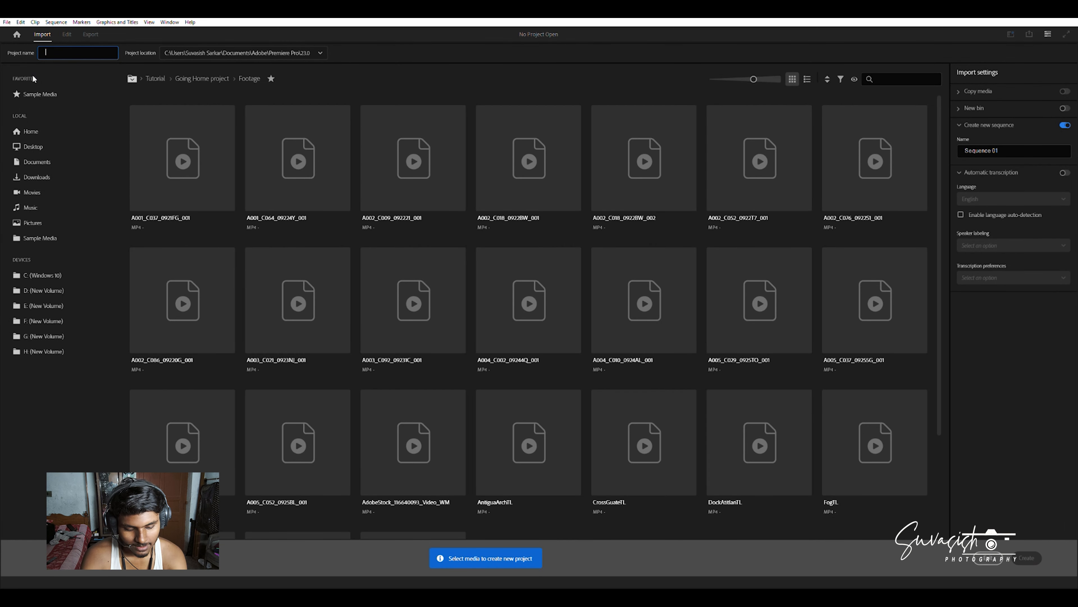
- Create a project named "video edit" and add a new empty sequence to it
{"action": "type", "text": "video"}
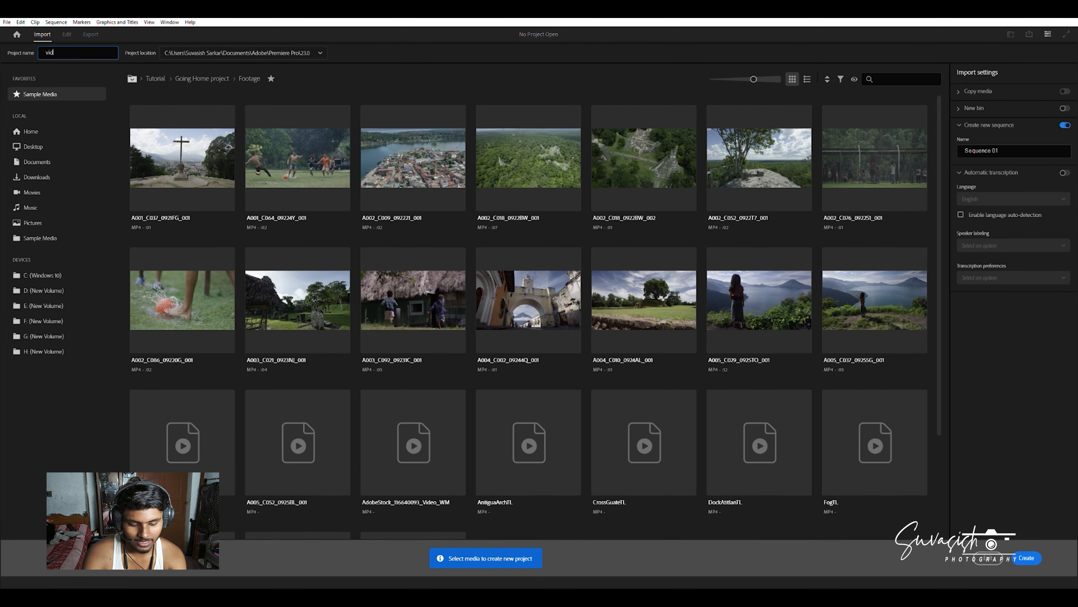
{"action": "type", "text": " edit"}
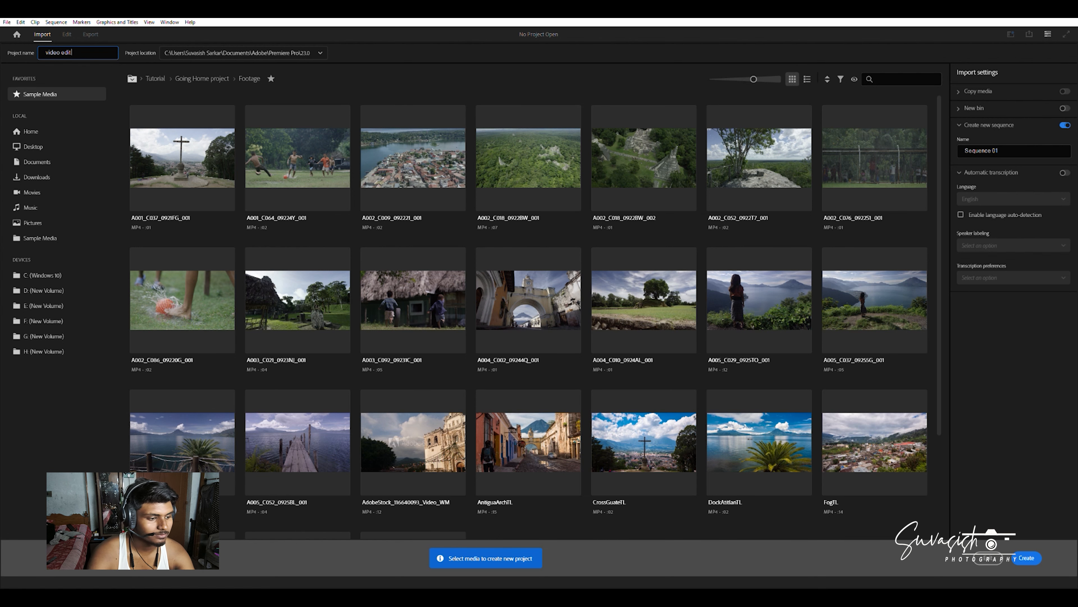
{"action": "key", "text": "Return"}
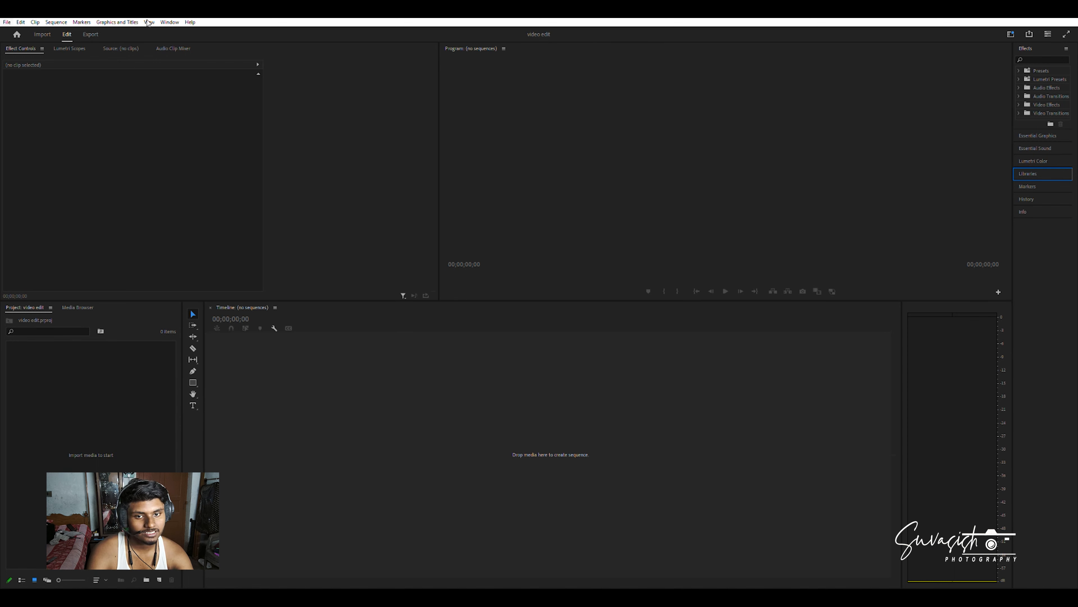
{"action": "key", "text": "ctrl+n"}
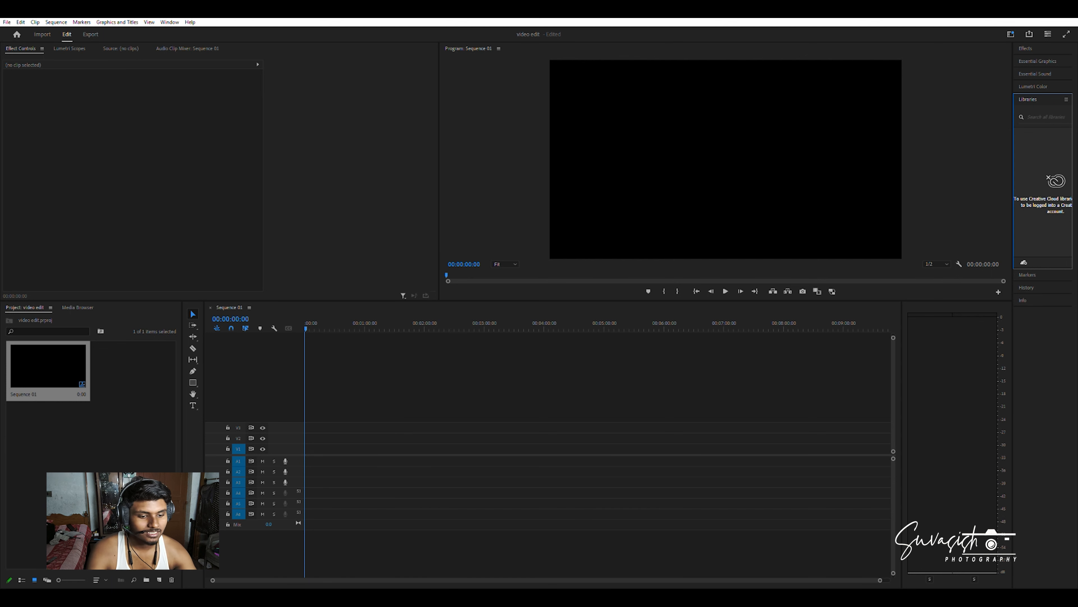
- Import the ten VID_20240309 video clips from the file explorer and place them on track V1 from the start of the sequence
{"action": "left_click", "coordinate": [516, 571]}
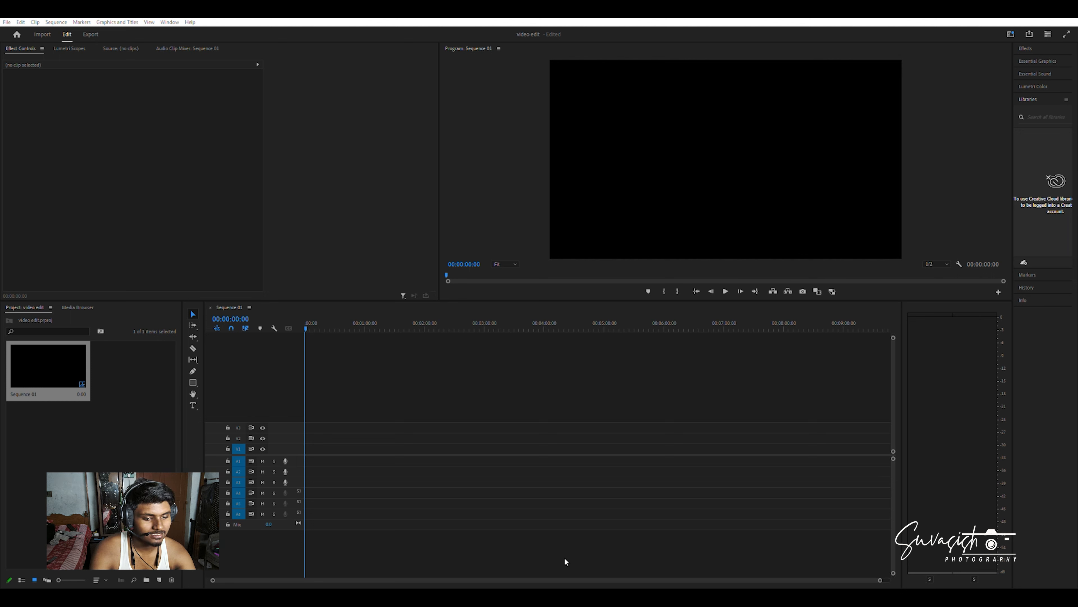
{"action": "key", "text": "alt+Tab"}
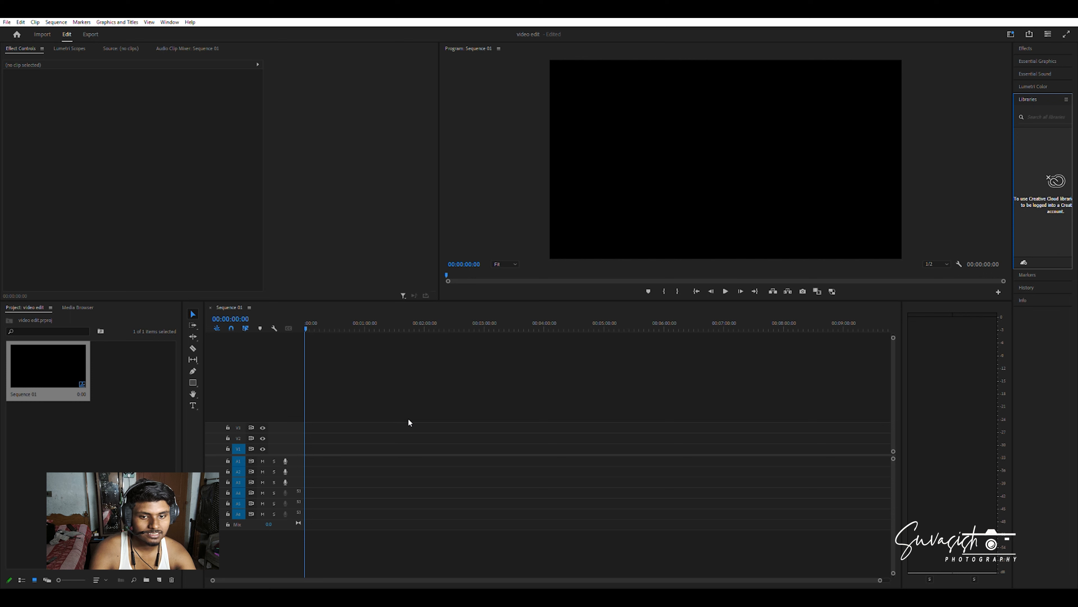
{"action": "left_click_drag", "start_coordinate": [327, 450], "coordinate": [325, 449]}
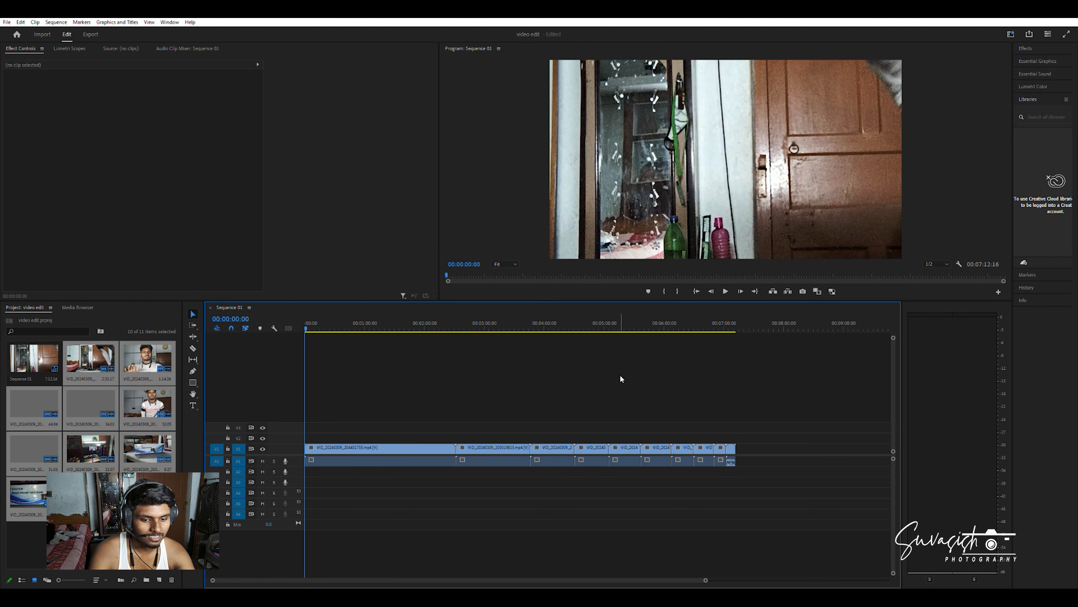
- Scrub through the sequence and delete all clips from the timeline, keeping them in the project
{"action": "mouse_move", "coordinate": [351, 329]}
{"action": "left_mouse_down"}
{"action": "mouse_move", "coordinate": [480, 340]}
{"action": "mouse_move", "coordinate": [637, 319]}
{"action": "mouse_move", "coordinate": [724, 327]}
{"action": "left_mouse_up"}
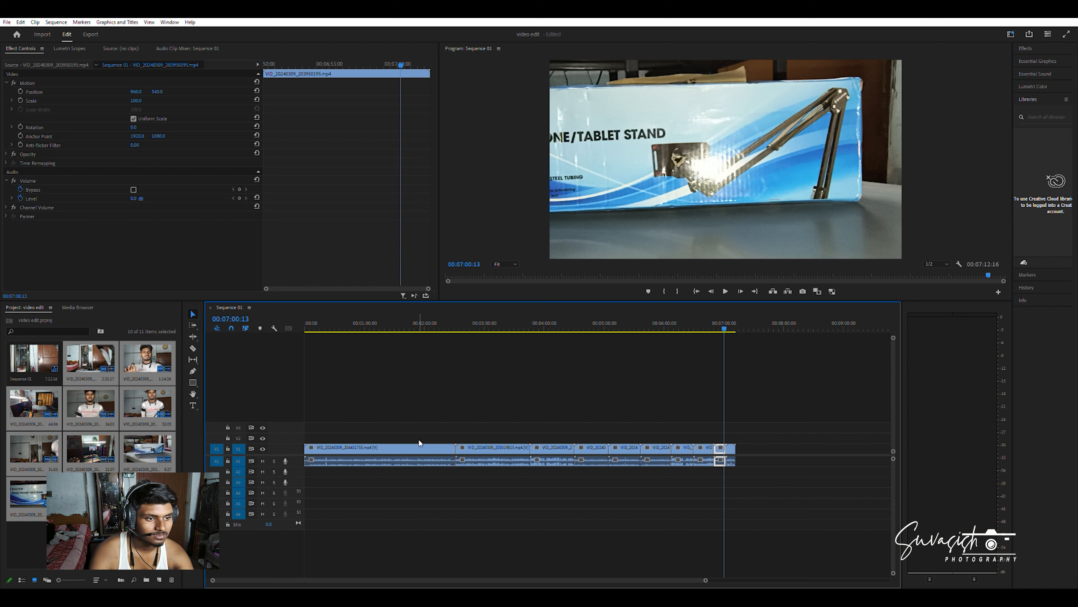
{"action": "key", "text": "Delete"}
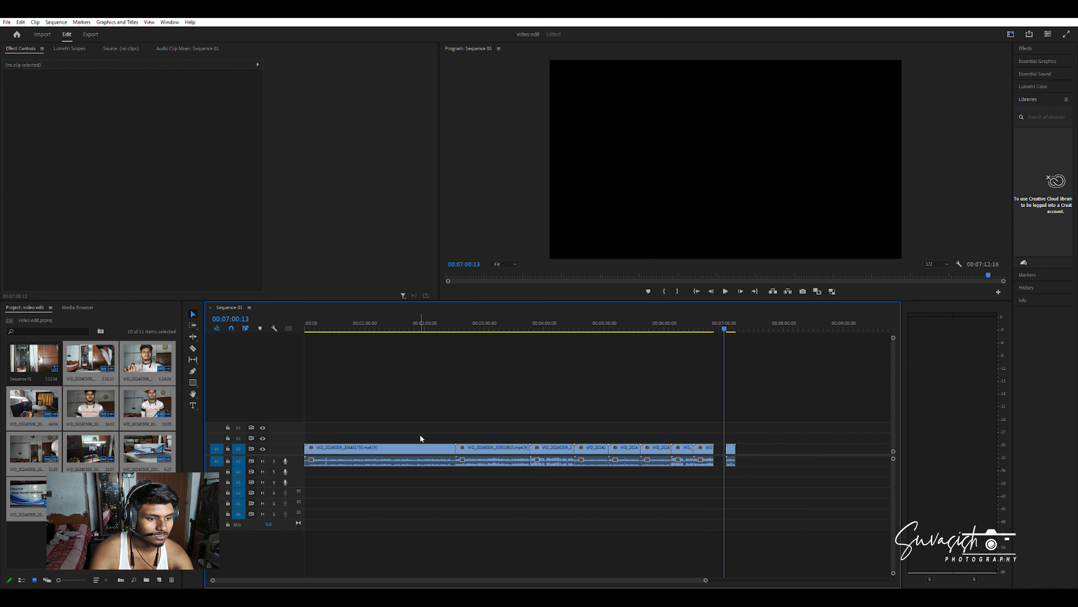
{"action": "key", "text": "ctrl+a"}
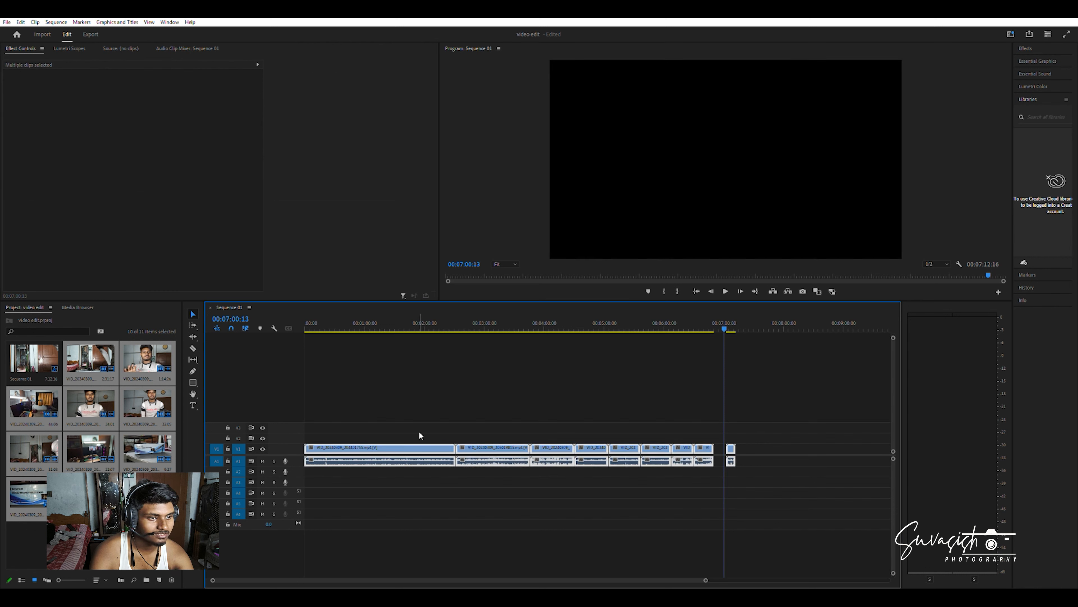
{"action": "key", "text": "Delete"}
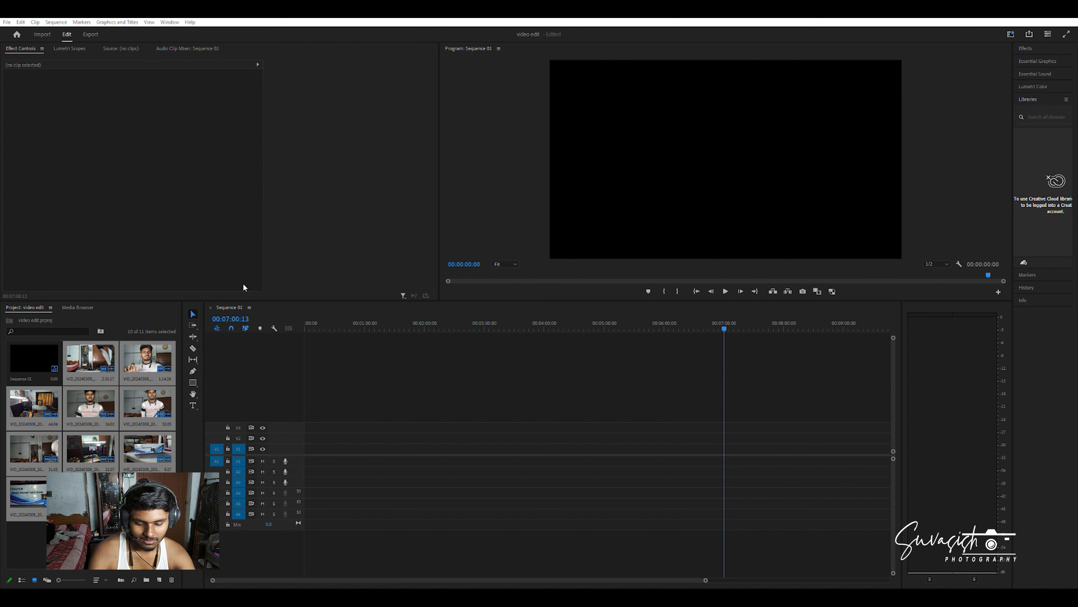
- Place the ten video clips one by one end to end on track V1, ordered from the shortest to the longest
{"action": "left_click_drag", "start_coordinate": [148, 454], "coordinate": [299, 450]}
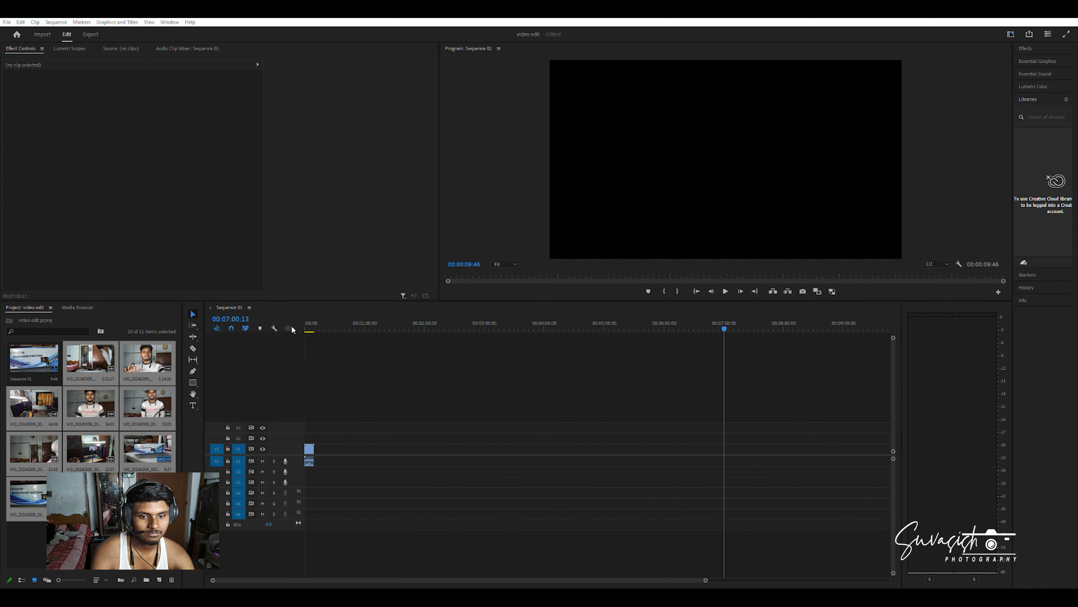
{"action": "left_click_drag", "start_coordinate": [51, 494], "coordinate": [321, 446]}
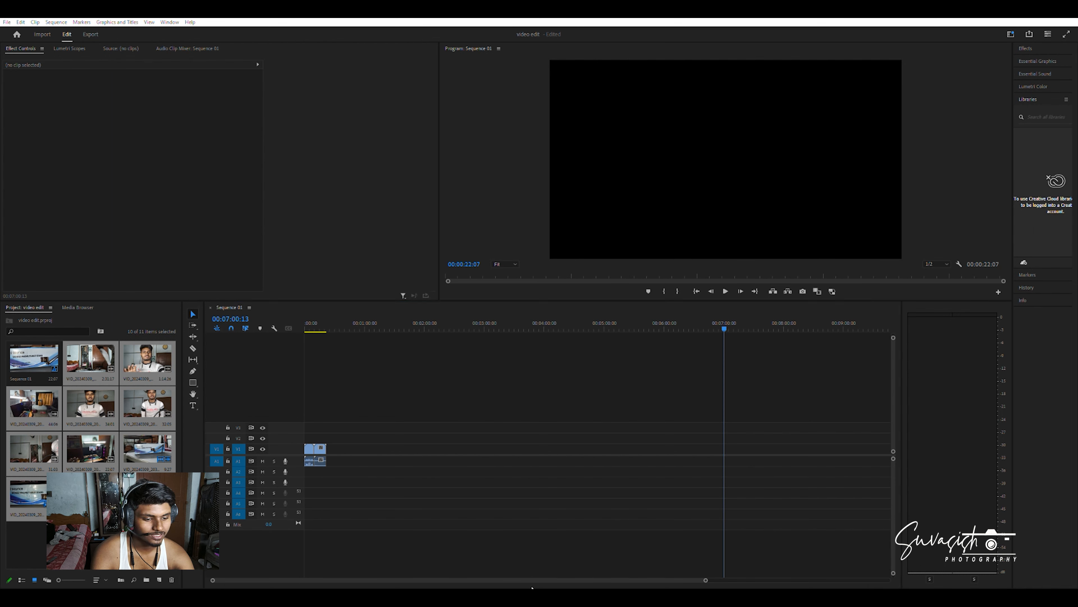
{"action": "left_click_drag", "start_coordinate": [91, 495], "coordinate": [334, 448]}
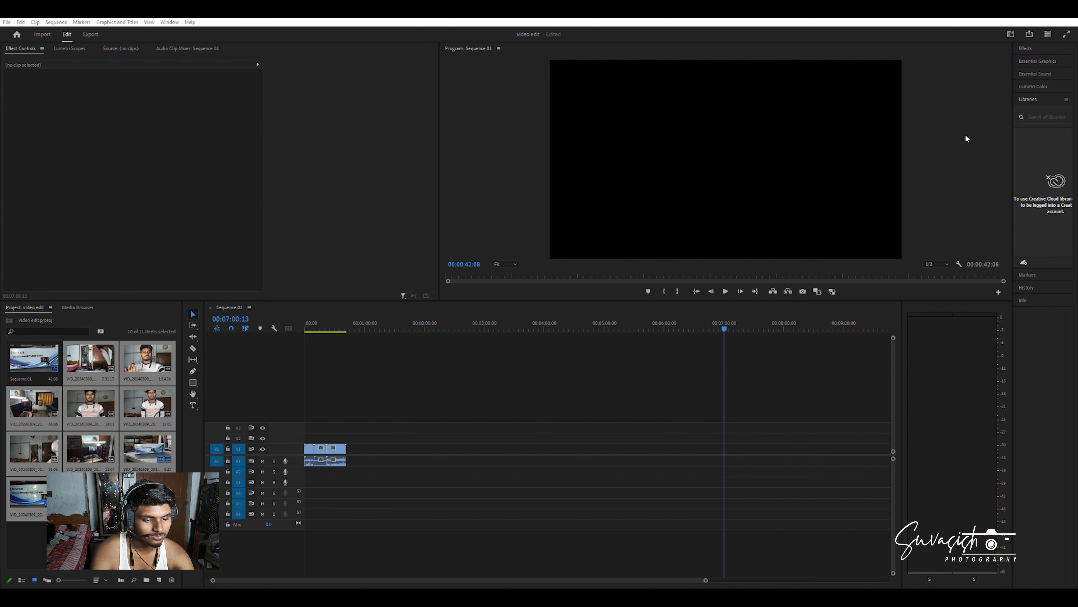
{"action": "left_click_drag", "start_coordinate": [90, 448], "coordinate": [356, 450]}
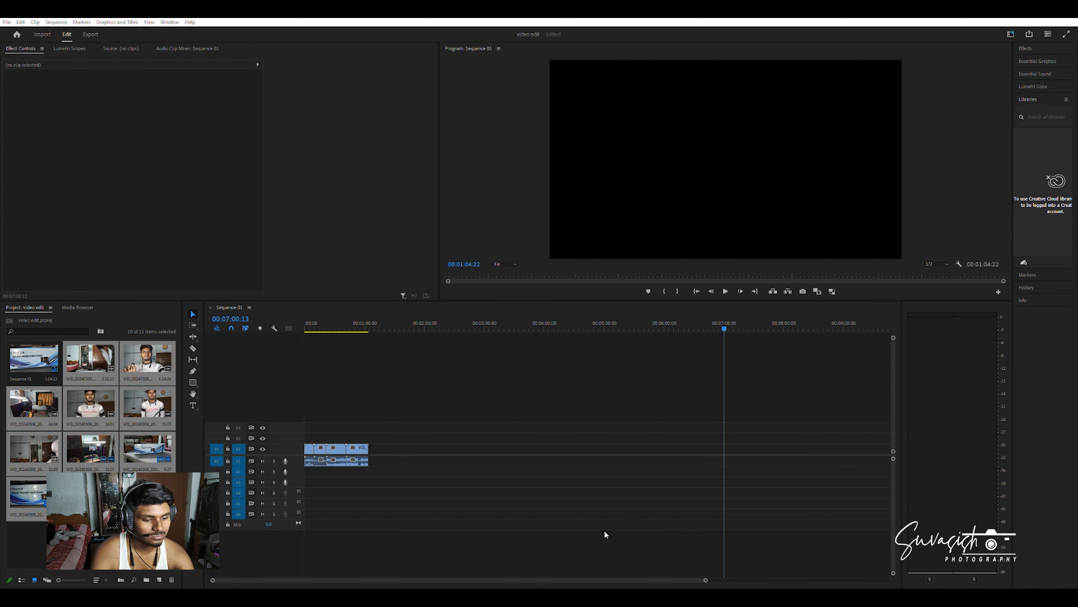
{"action": "left_click_drag", "start_coordinate": [34, 448], "coordinate": [370, 451]}
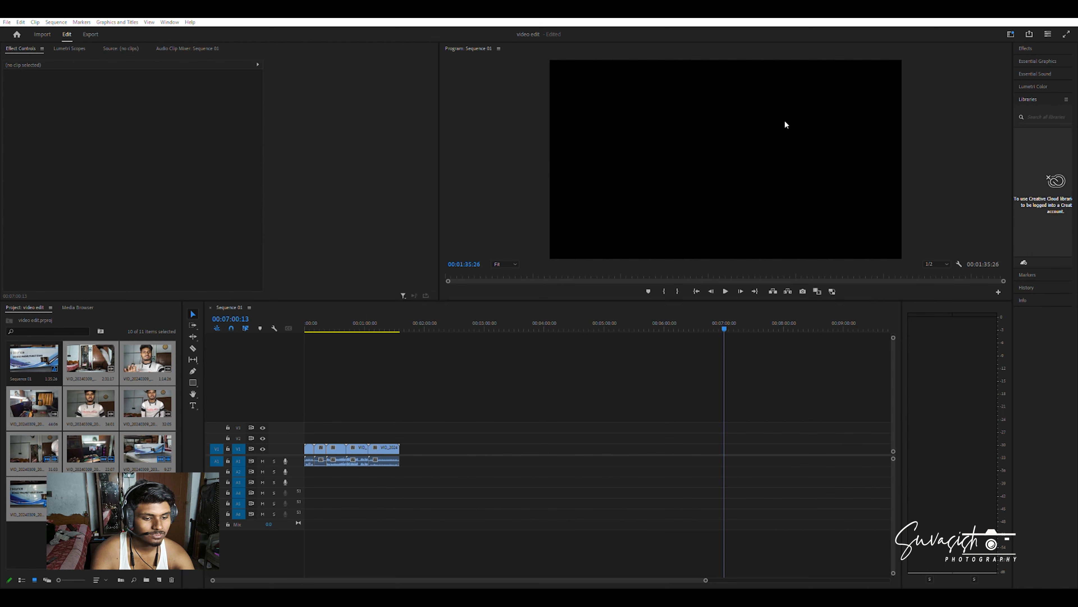
{"action": "left_click_drag", "start_coordinate": [147, 403], "coordinate": [406, 450]}
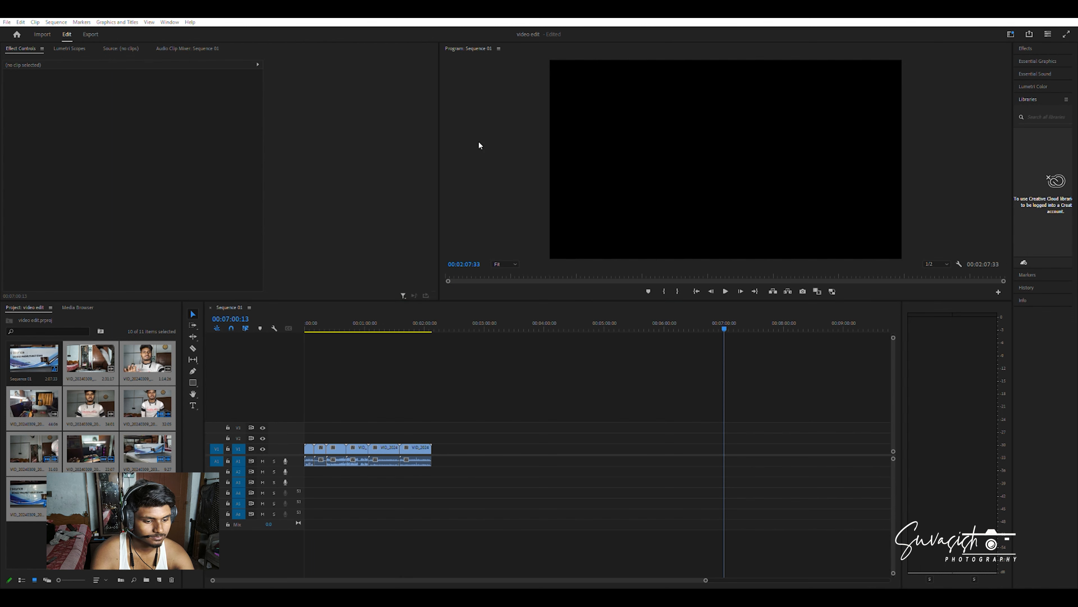
{"action": "left_click_drag", "start_coordinate": [632, 587], "coordinate": [434, 449]}
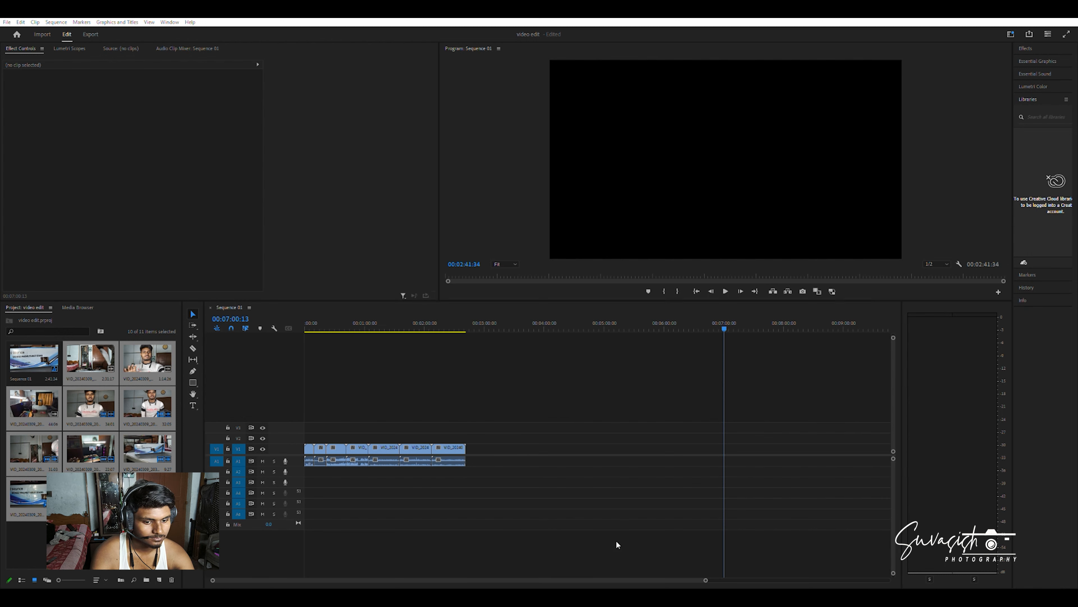
{"action": "left_click_drag", "start_coordinate": [603, 588], "coordinate": [467, 449]}
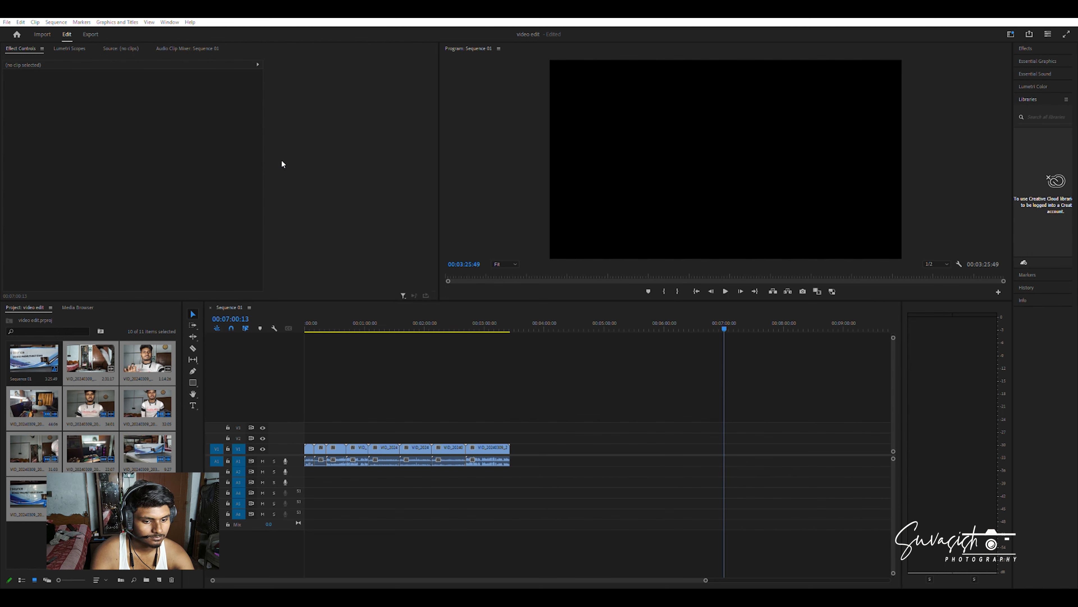
{"action": "left_click_drag", "start_coordinate": [602, 588], "coordinate": [510, 450]}
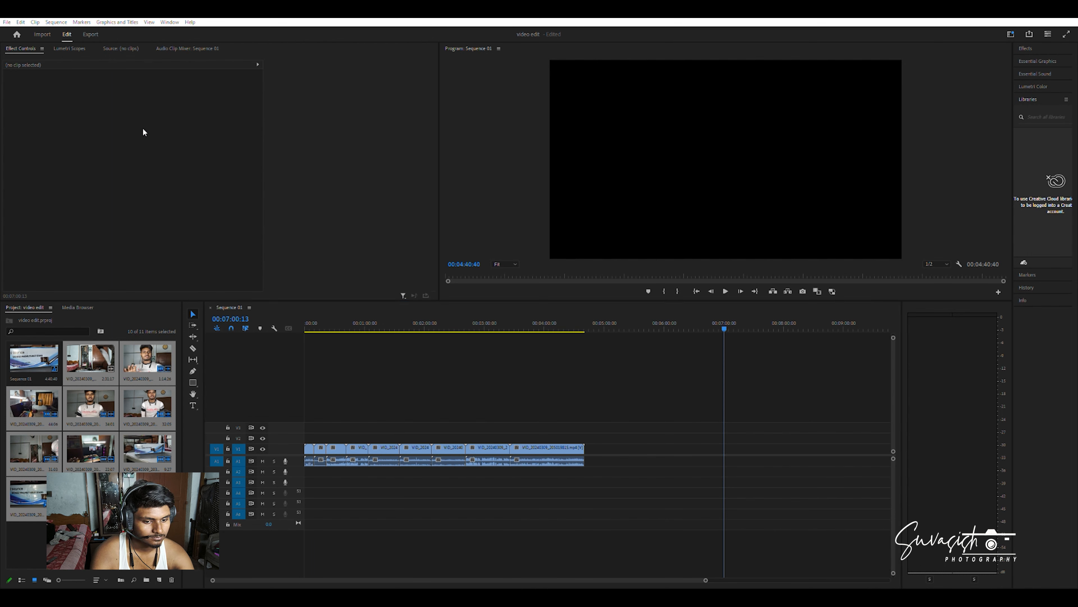
{"action": "left_click_drag", "start_coordinate": [603, 588], "coordinate": [594, 439]}
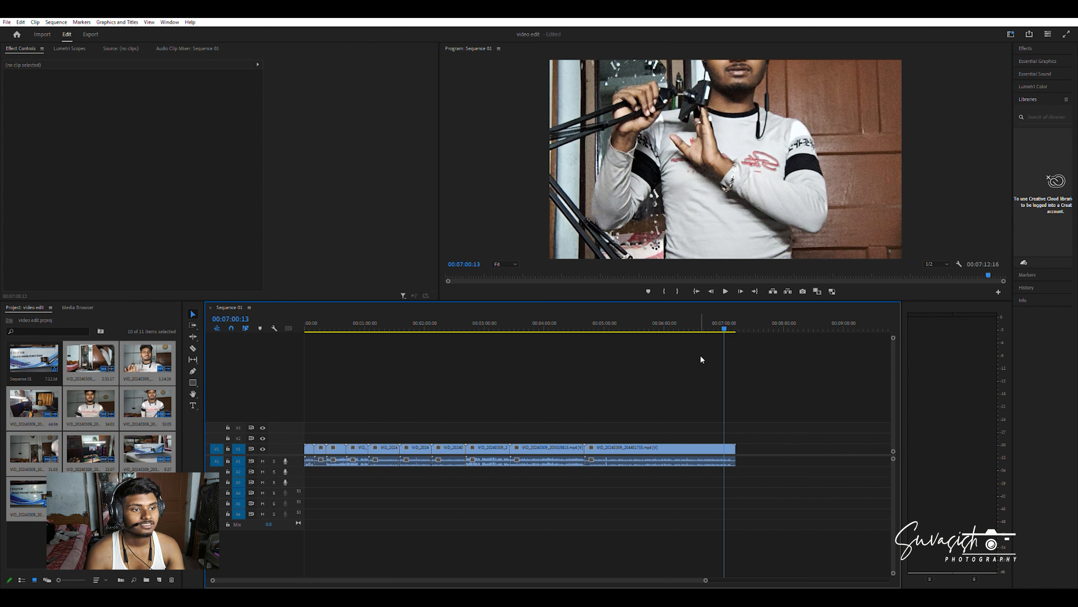
- Show the first timeline clip at the playhead and set its scale to 50
{"action": "left_click", "coordinate": [309, 448]}
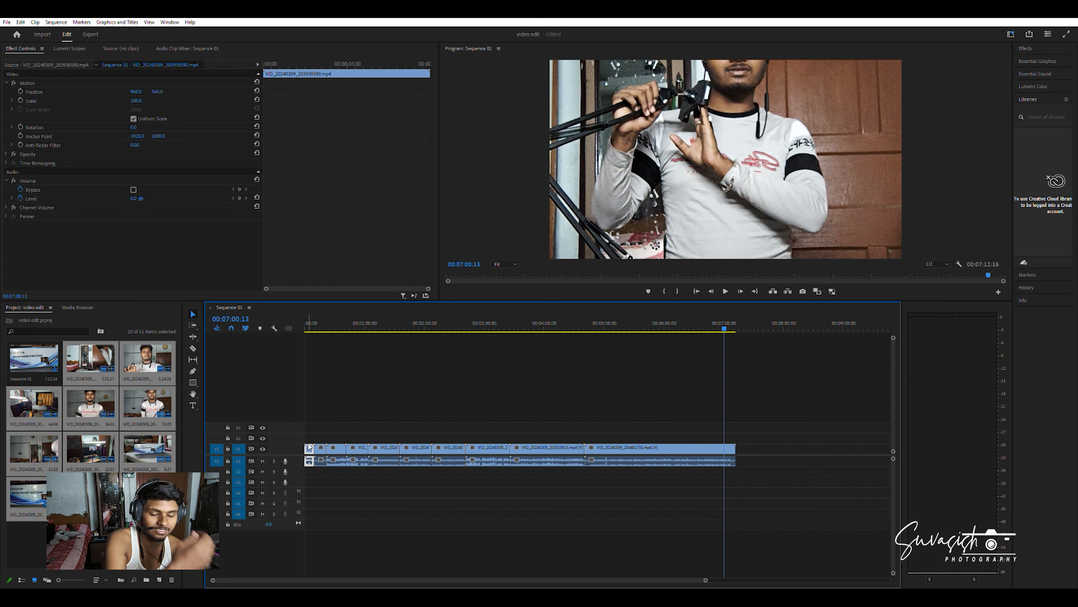
{"action": "left_click_drag", "start_coordinate": [726, 328], "coordinate": [315, 368]}
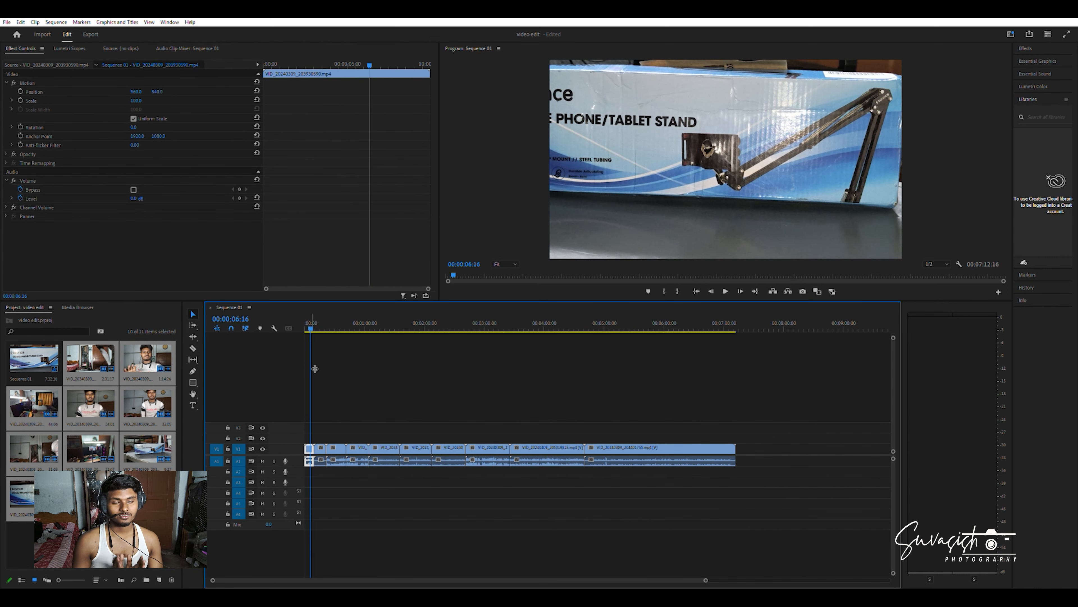
{"action": "left_click", "coordinate": [143, 99]}
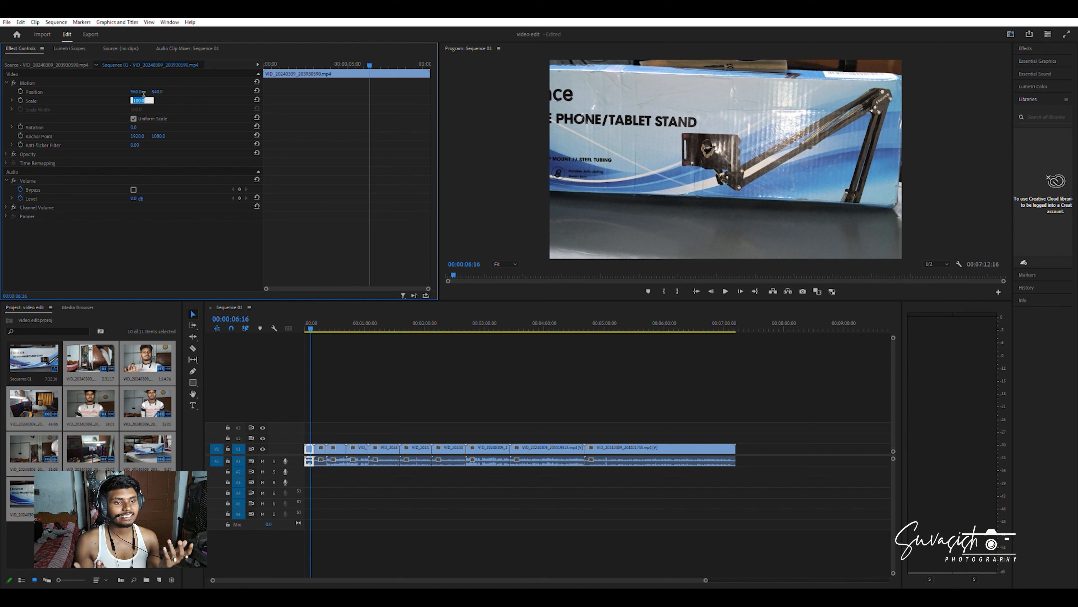
{"action": "key", "text": "BackSpace"}
{"action": "type", "text": "50"}
{"action": "key", "text": "Return"}
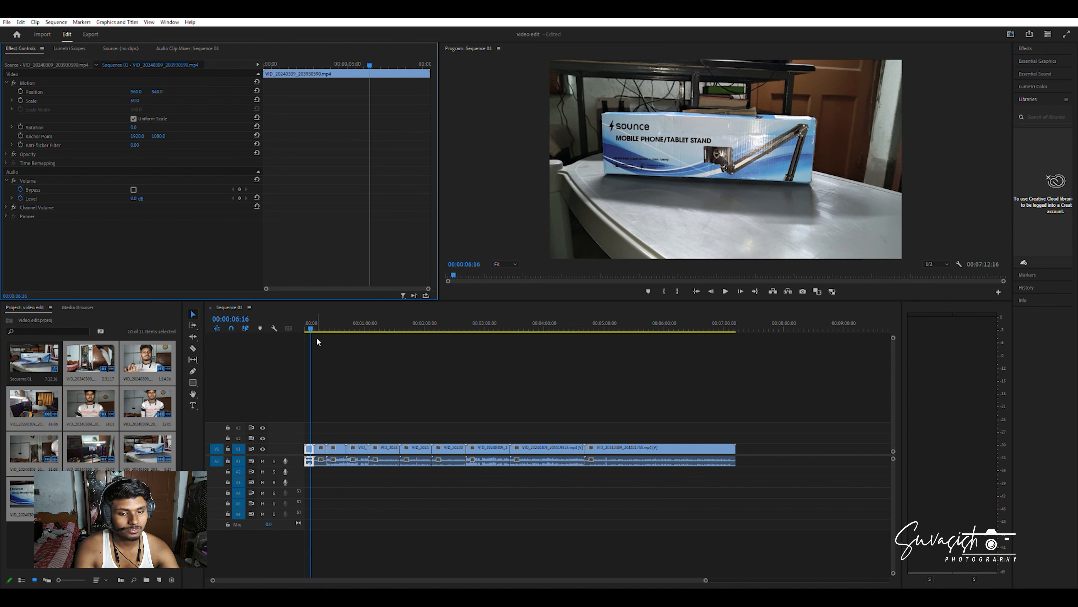
- Move the playhead to the second timeline clip and set its scale to 50
{"action": "left_click_drag", "start_coordinate": [311, 323], "coordinate": [317, 322]}
{"action": "left_click", "coordinate": [142, 99]}
{"action": "key", "text": "BackSpace"}
{"action": "type", "text": "50"}
{"action": "key", "text": "Return"}
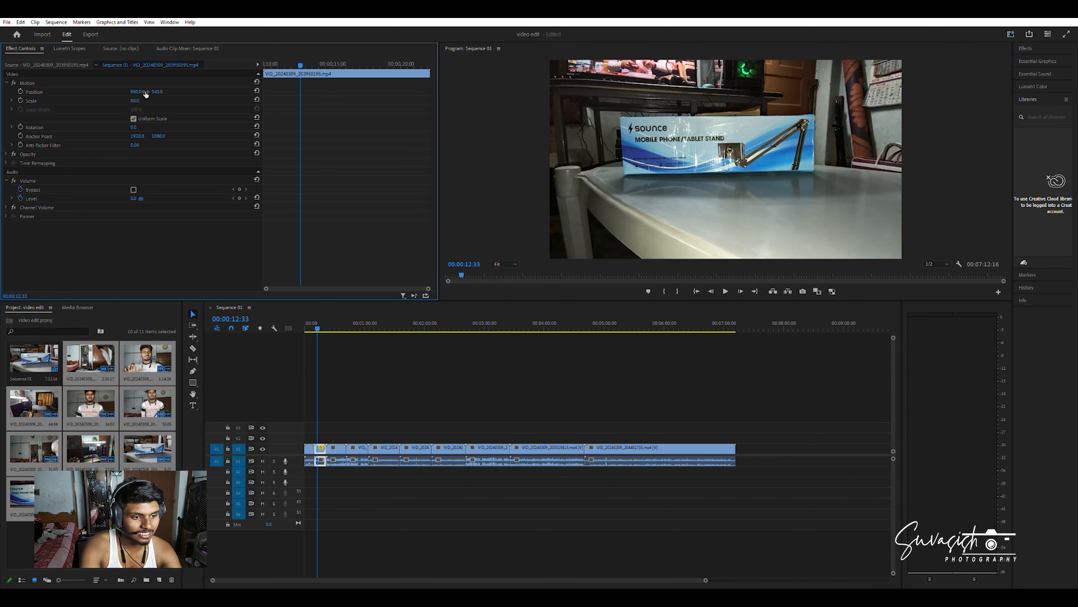
- Set the scale of the third timeline clip, showing the stand's parts on the table, to 50
{"action": "left_click_drag", "start_coordinate": [317, 320], "coordinate": [335, 321]}
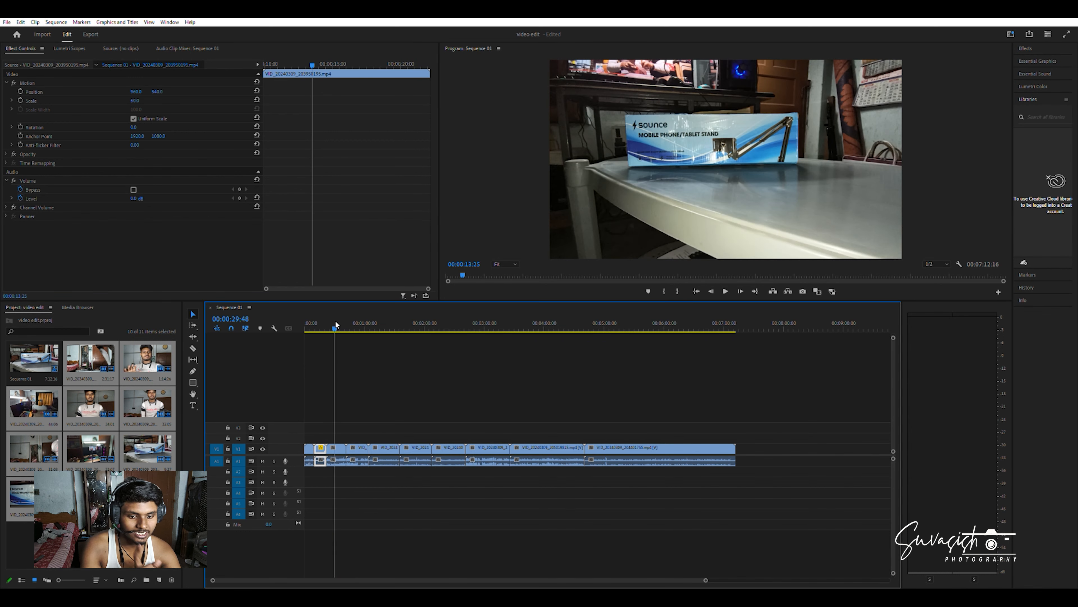
{"action": "left_click", "coordinate": [142, 100]}
{"action": "type", "text": "5"}
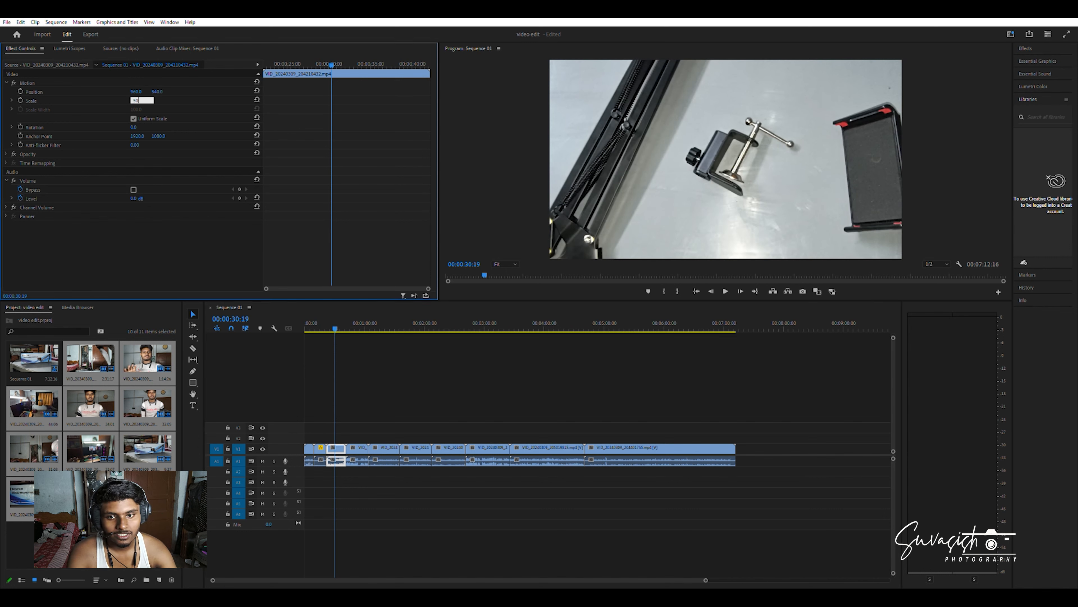
{"action": "key", "text": "Return"}
- Set the scale of the fourth timeline clip to 50 and bring the playhead onto that clip to check its framing
{"action": "left_click_drag", "start_coordinate": [337, 325], "coordinate": [523, 347]}
{"action": "left_click", "coordinate": [357, 446]}
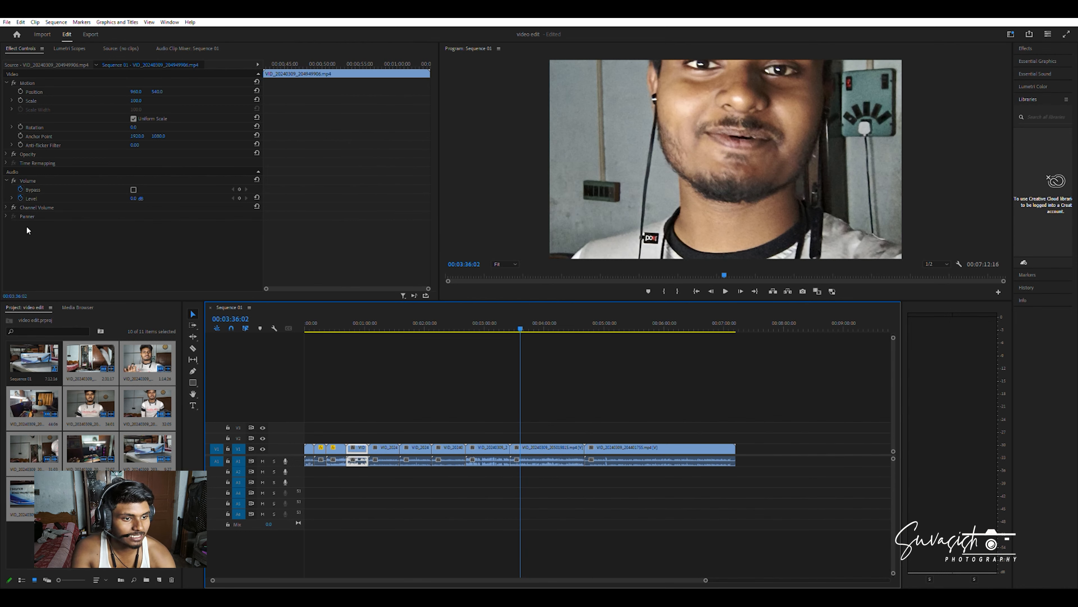
{"action": "left_click", "coordinate": [137, 101]}
{"action": "type", "text": "50"}
{"action": "key", "text": "Return"}
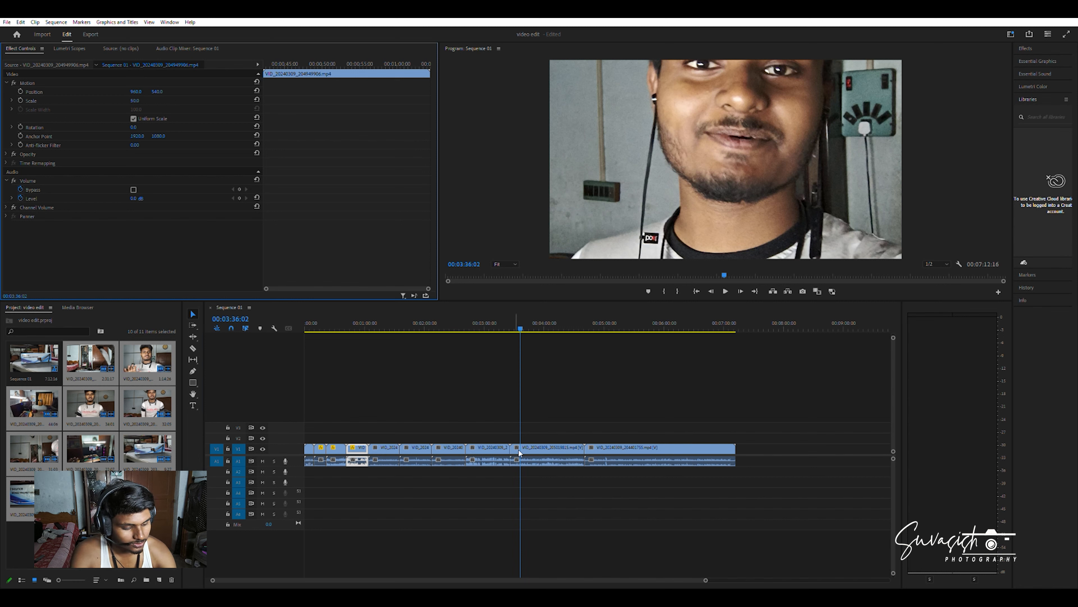
{"action": "left_click_drag", "start_coordinate": [522, 328], "coordinate": [363, 338]}
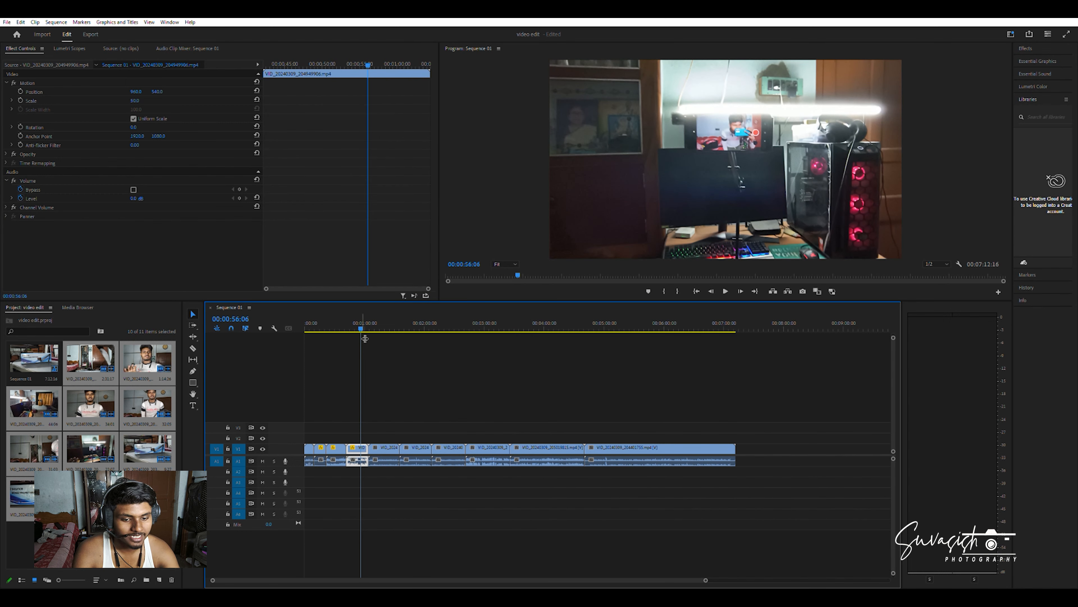
- Move the playhead to the fifth timeline clip and set its scale to 50
{"action": "left_click_drag", "start_coordinate": [361, 322], "coordinate": [378, 325]}
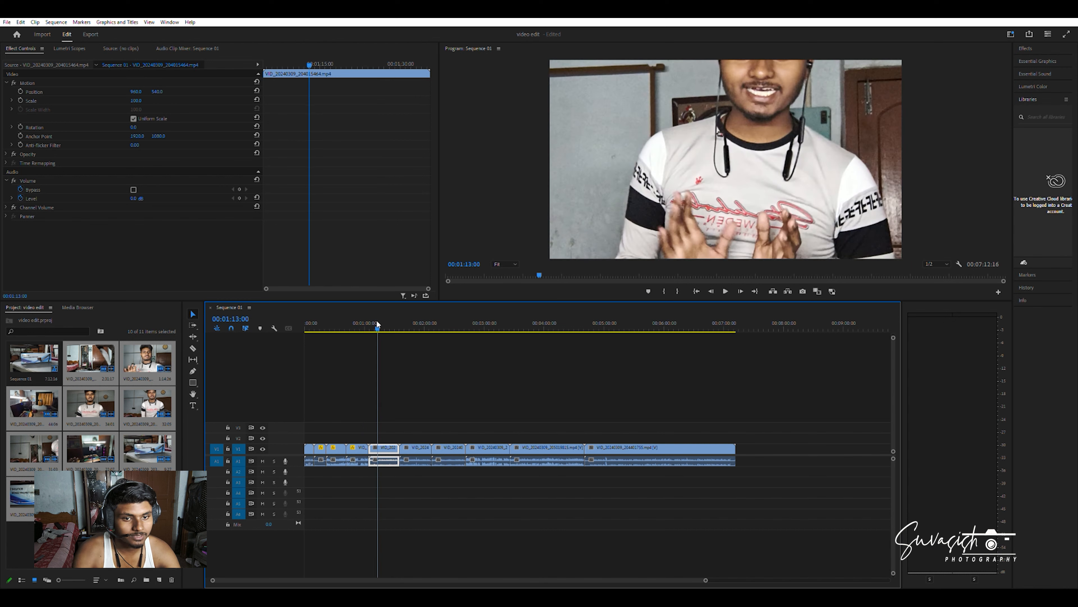
{"action": "left_click", "coordinate": [136, 99]}
{"action": "type", "text": "50"}
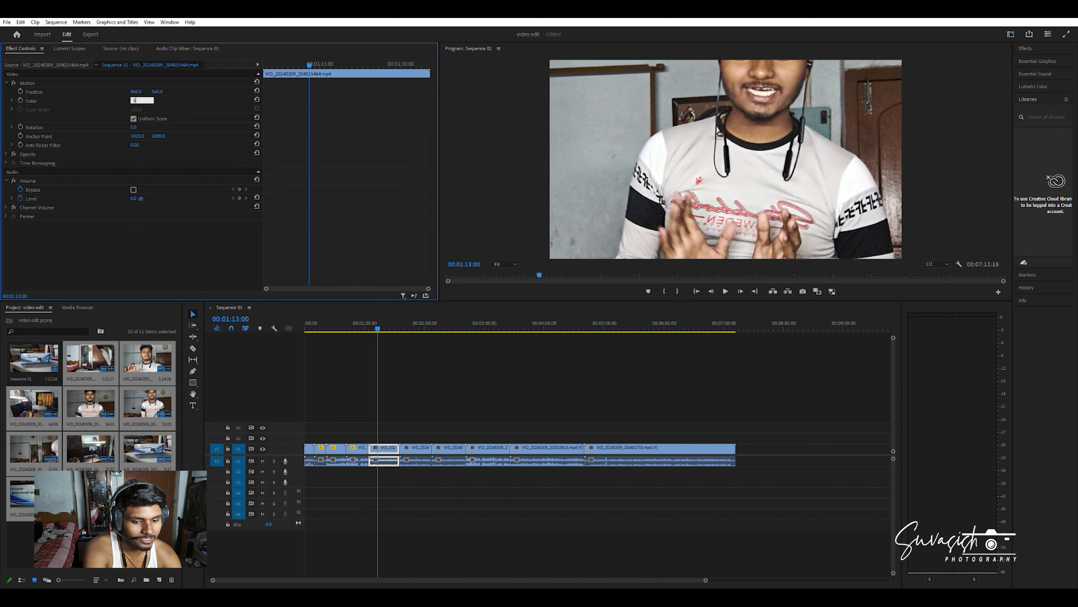
{"action": "key", "text": "Return"}
- Move the playhead to the sixth timeline clip and set its scale to 50
{"action": "left_click_drag", "start_coordinate": [379, 320], "coordinate": [413, 321]}
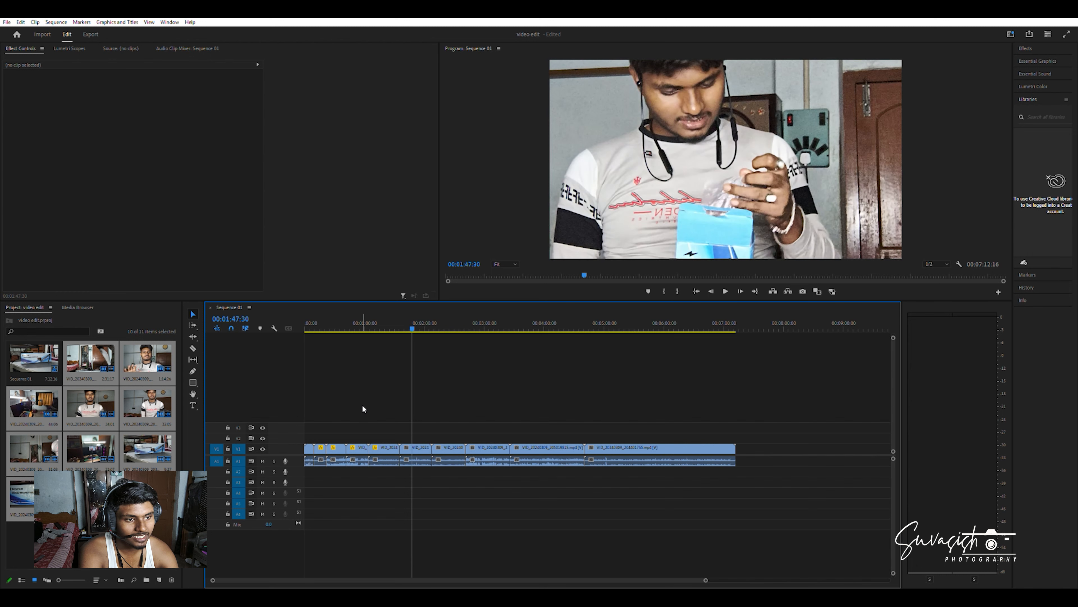
{"action": "left_click", "coordinate": [415, 448]}
{"action": "left_click", "coordinate": [136, 100]}
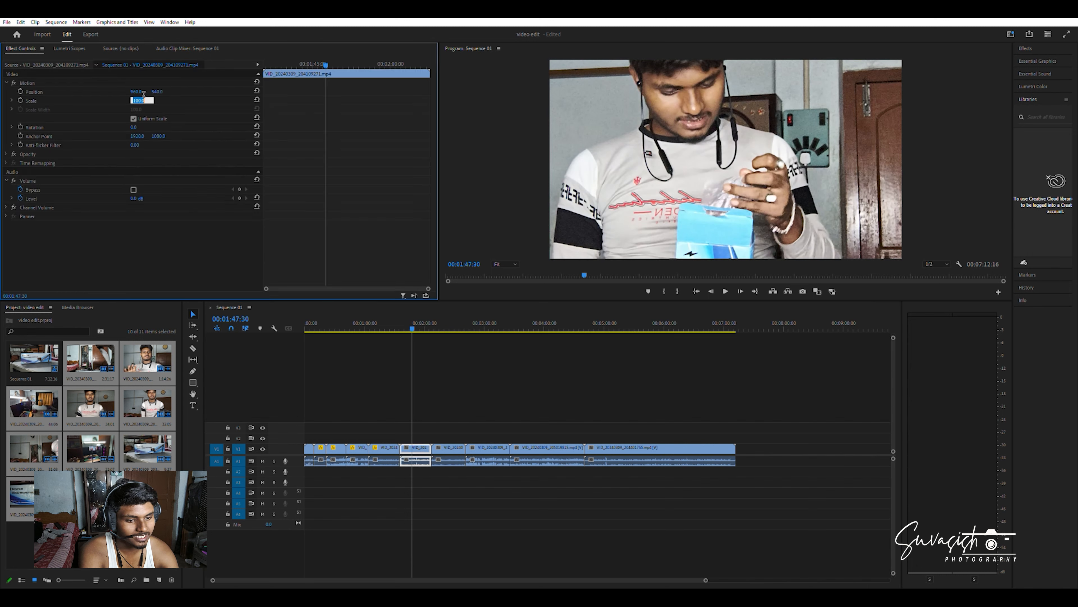
{"action": "type", "text": "50"}
{"action": "key", "text": "Return"}
- Move the playhead to the seventh timeline clip and set its scale to 50
{"action": "left_click", "coordinate": [443, 327]}
{"action": "left_click", "coordinate": [448, 449]}
{"action": "left_click", "coordinate": [147, 96]}
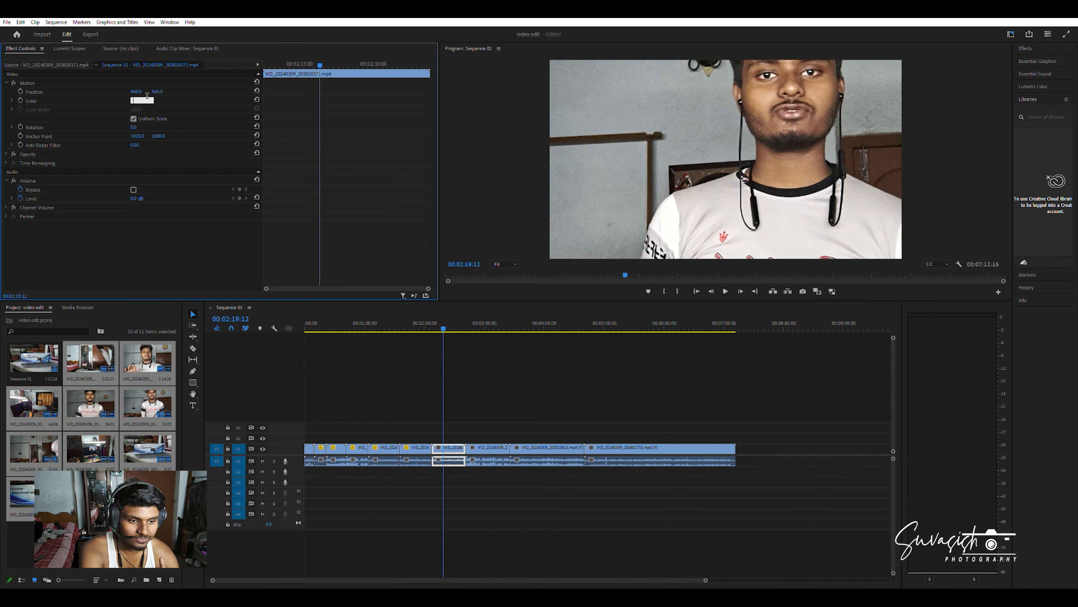
{"action": "key", "text": "Return"}
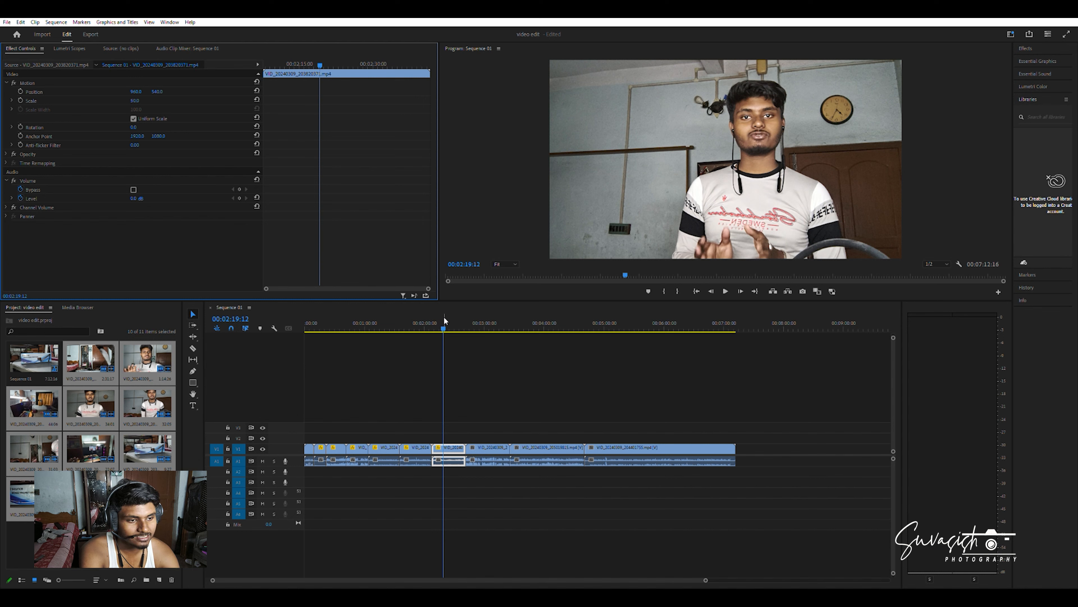
- Bring the playhead onto the eighth timeline clip and set its scale to 50
{"action": "left_click_drag", "start_coordinate": [444, 318], "coordinate": [474, 329]}
{"action": "left_click", "coordinate": [139, 99]}
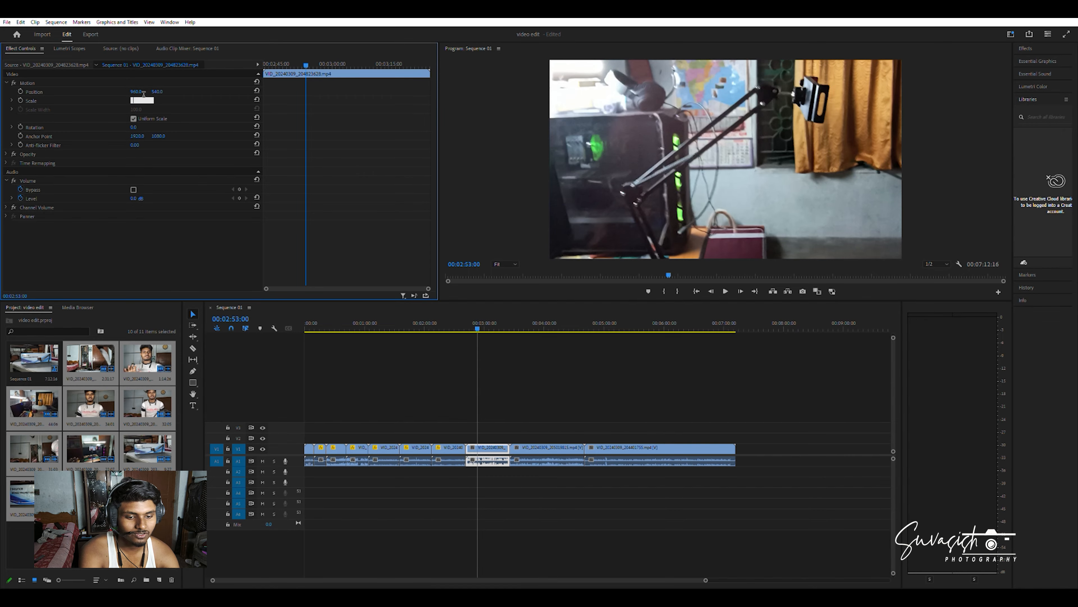
{"action": "key", "text": "Return"}
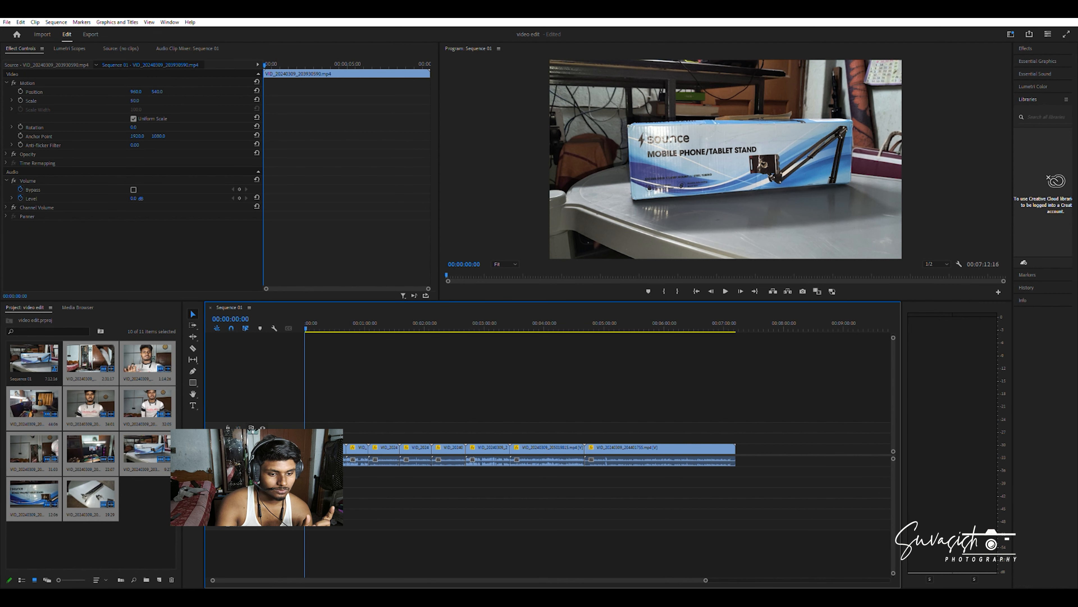
- Shift all timeline clips together about 20 seconds later, leaving an empty gap at the sequence's start
{"action": "key", "text": "ctrl+a"}
{"action": "left_click_drag", "start_coordinate": [311, 446], "coordinate": [331, 446]}
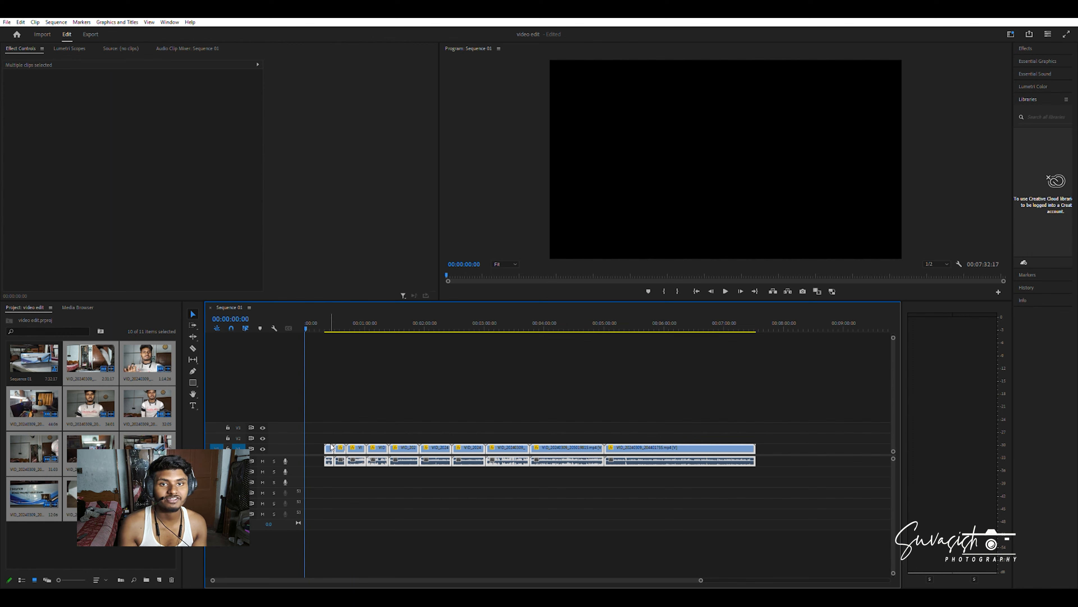
{"action": "left_click", "coordinate": [344, 430]}
- Enlarge the Video 1 and Audio 1 tracks so clip thumbnails and waveforms are shown
{"action": "left_click_drag", "start_coordinate": [702, 580], "coordinate": [563, 578]}
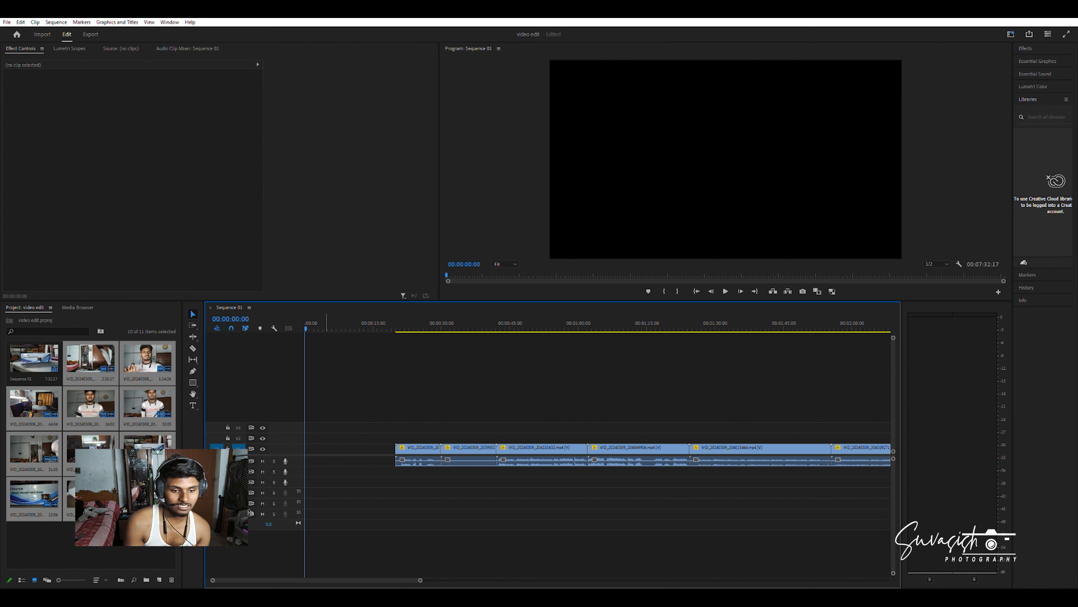
{"action": "left_click_drag", "start_coordinate": [290, 437], "coordinate": [291, 418]}
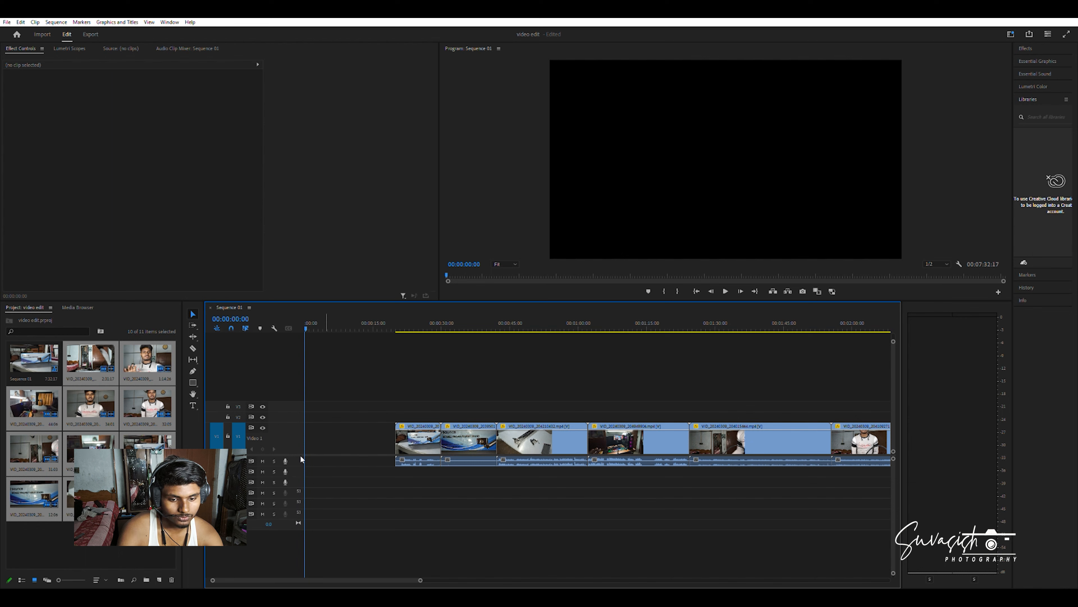
{"action": "left_click_drag", "start_coordinate": [301, 466], "coordinate": [299, 478]}
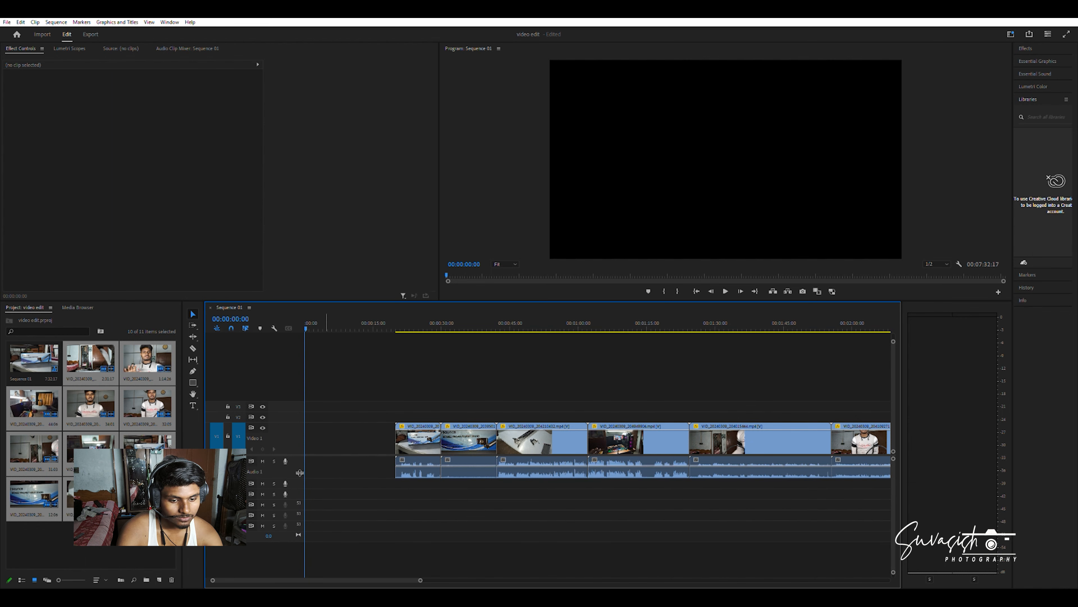
- Play the first clip from its start and cut it with the Razor tool at 00:00:27:24
{"action": "left_click", "coordinate": [414, 433]}
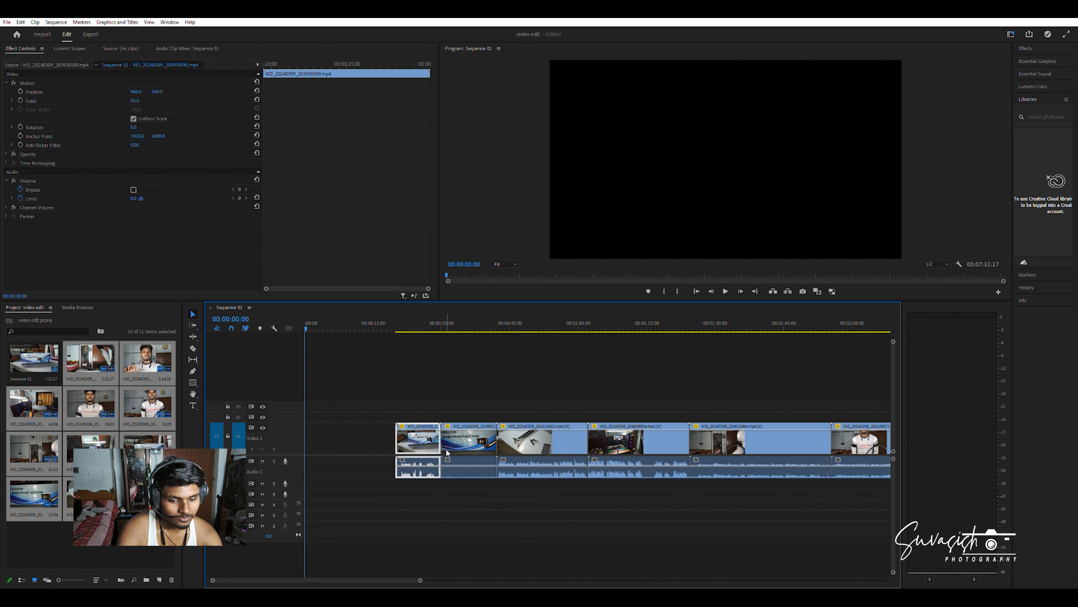
{"action": "left_click_drag", "start_coordinate": [309, 328], "coordinate": [398, 335]}
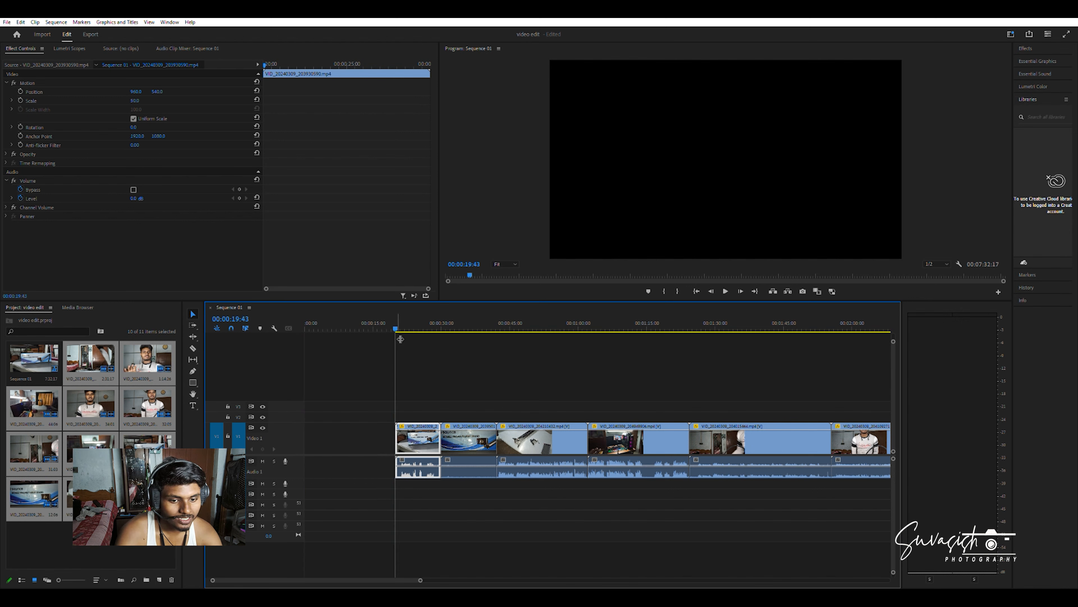
{"action": "key", "text": "space"}
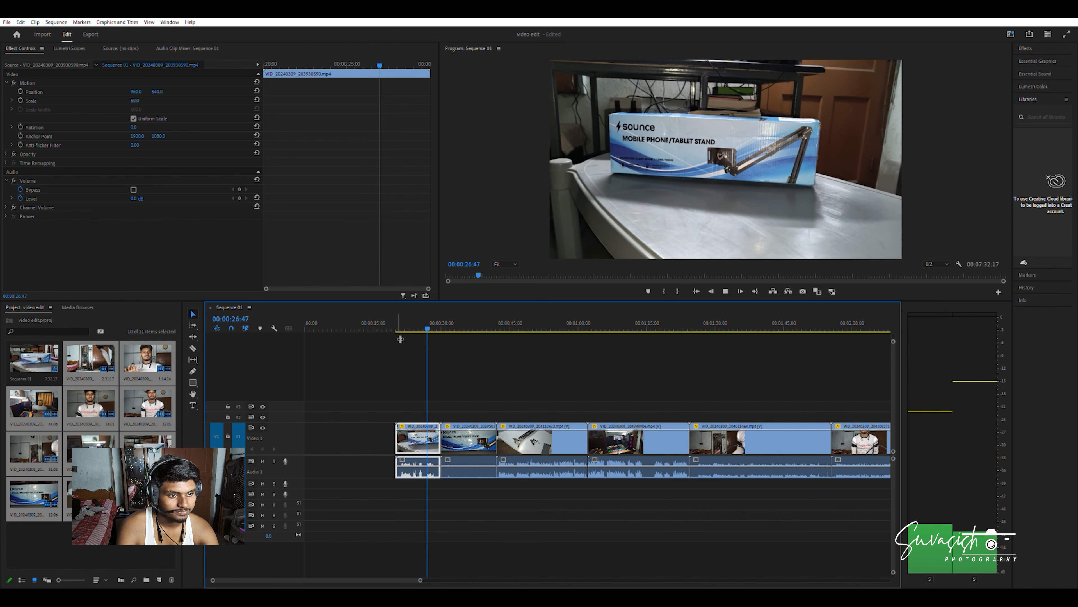
{"action": "key", "text": "space"}
{"action": "left_click", "coordinate": [195, 346]}
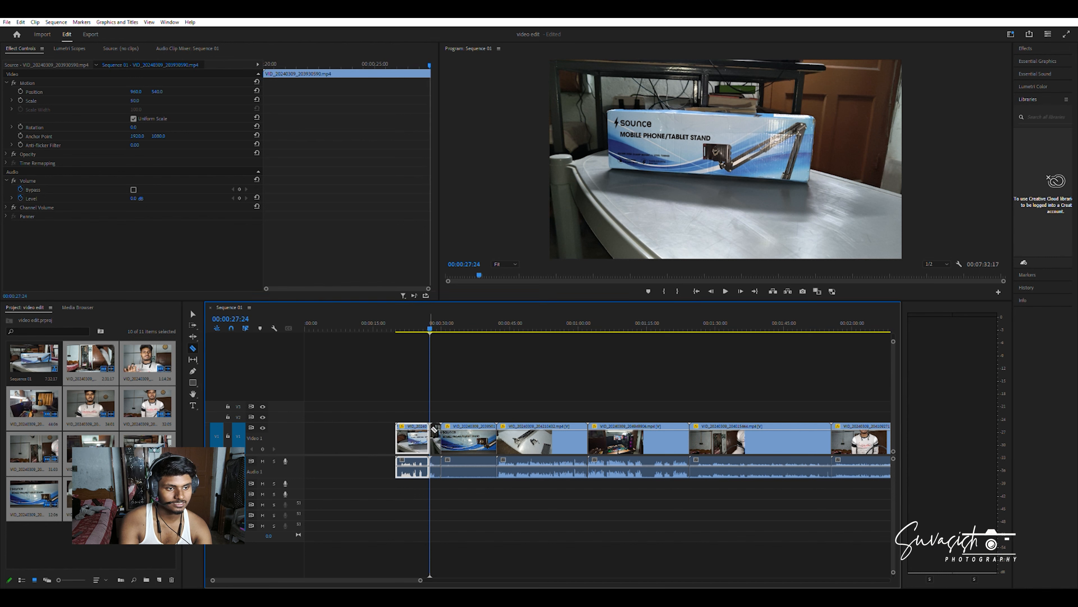
{"action": "left_click", "coordinate": [431, 429]}
- Delete the piece of the first clip after the cut and close the gap it leaves
{"action": "key", "text": "v"}
{"action": "left_click", "coordinate": [435, 438]}
{"action": "key", "text": "Delete"}
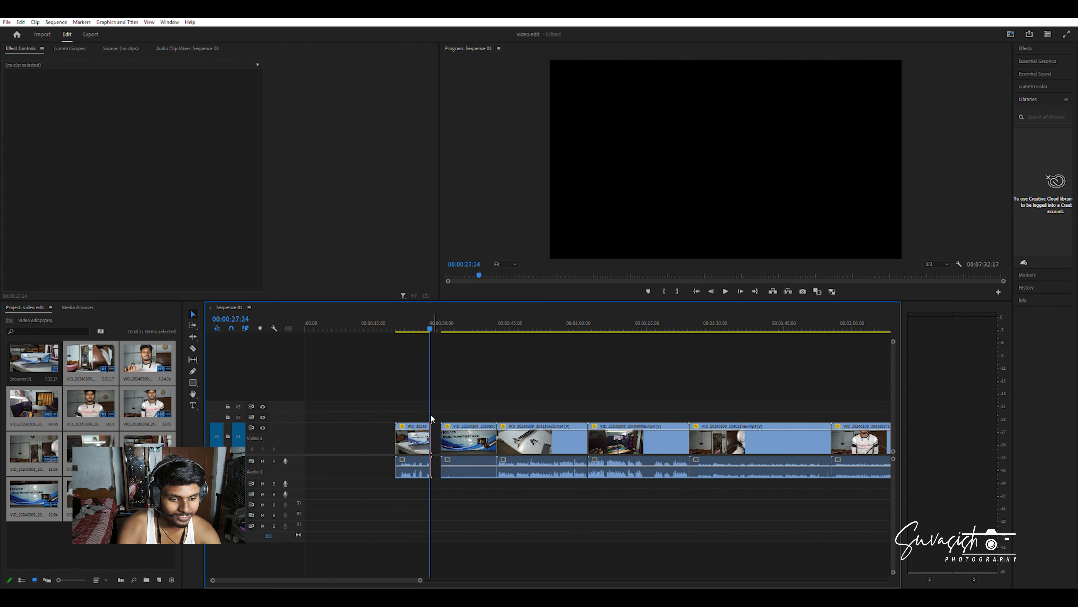
{"action": "left_click", "coordinate": [435, 434]}
{"action": "key", "text": "Delete"}
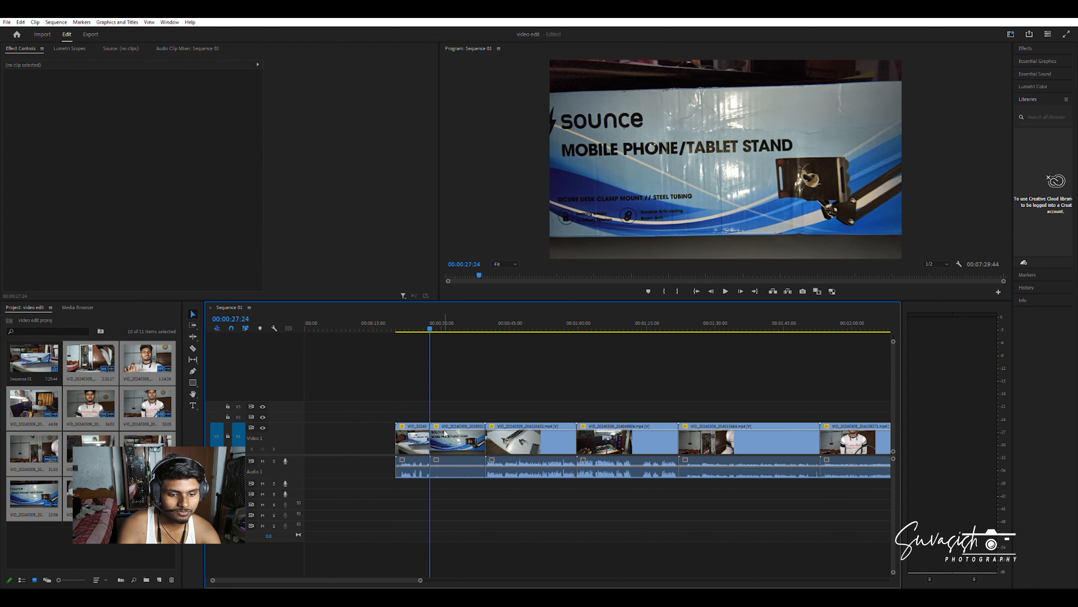
- Play the second clip, showing the stand's box, and cut it with the Razor tool at 00:00:34:04
{"action": "key", "text": "space"}
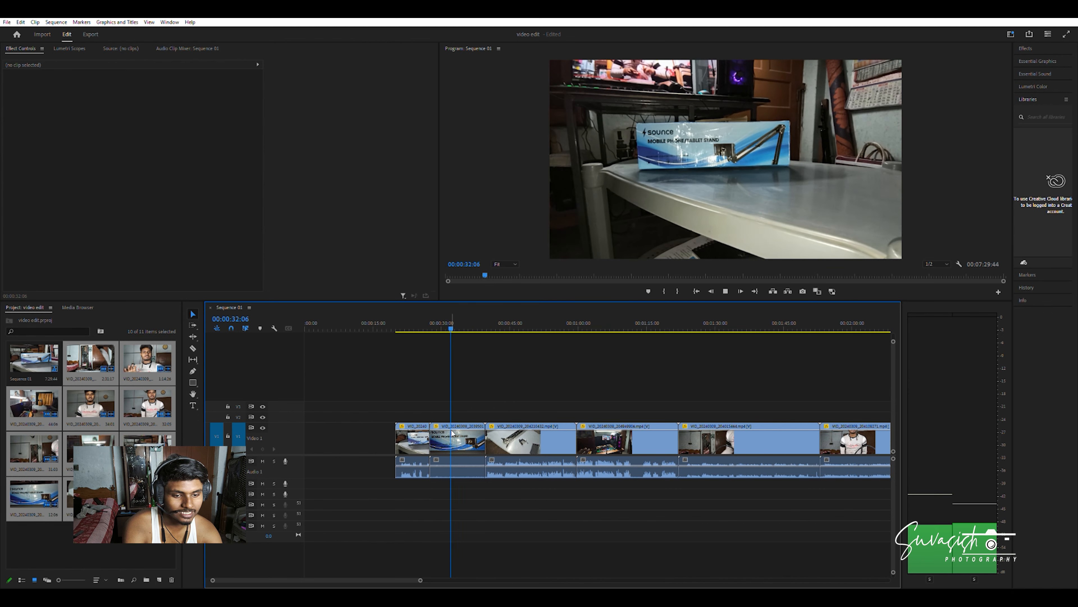
{"action": "left_click", "coordinate": [452, 433]}
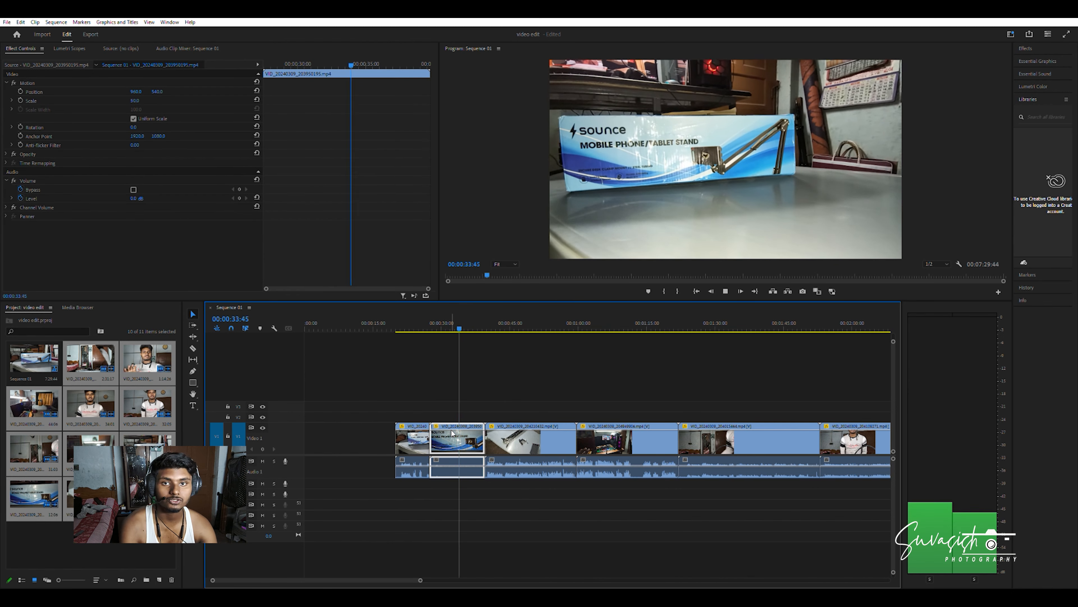
{"action": "key", "text": "space"}
{"action": "left_click", "coordinate": [193, 348]}
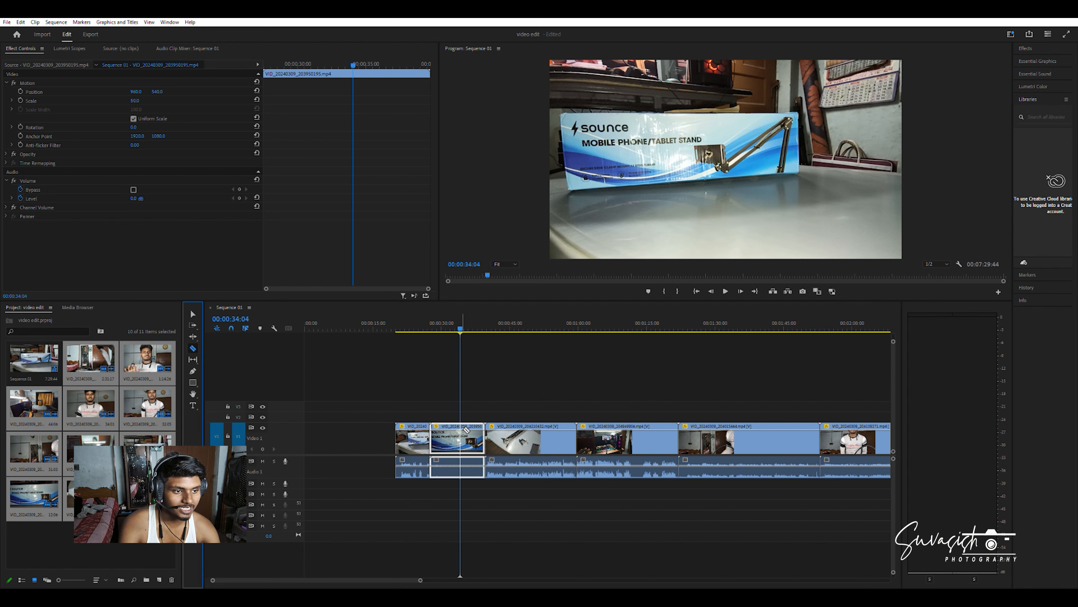
{"action": "left_click", "coordinate": [464, 431]}
- Delete the second clip's remainder after the cut and close the resulting gap
{"action": "left_click", "coordinate": [194, 314]}
{"action": "left_click", "coordinate": [472, 436]}
{"action": "key", "text": "Delete"}
{"action": "left_click", "coordinate": [474, 437]}
{"action": "key", "text": "Delete"}
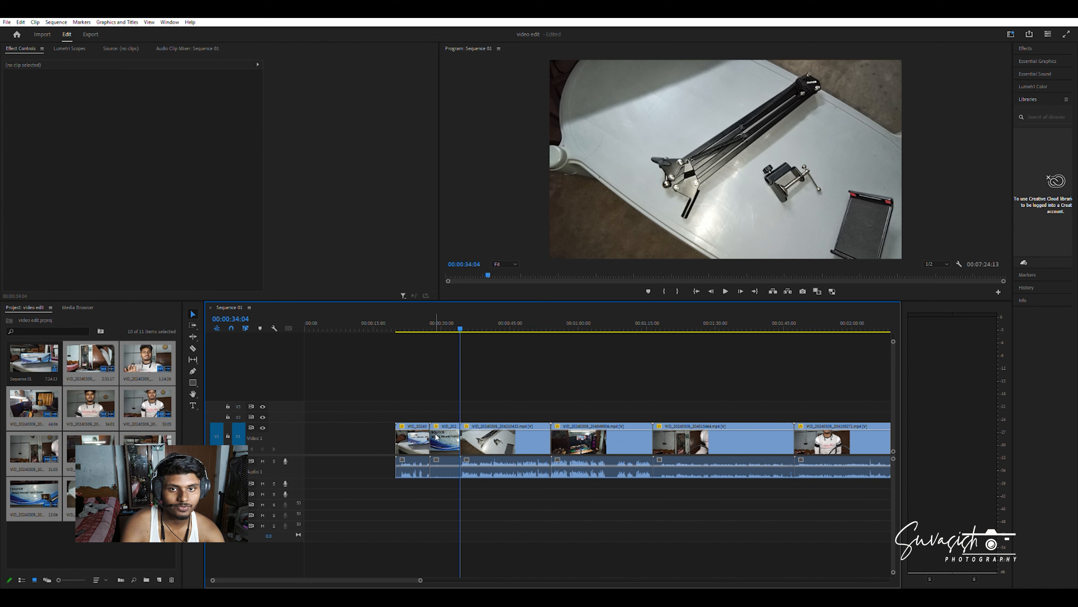
- Delete only the audio of the first two box clips, keeping their video in place
{"action": "left_click", "coordinate": [426, 438]}
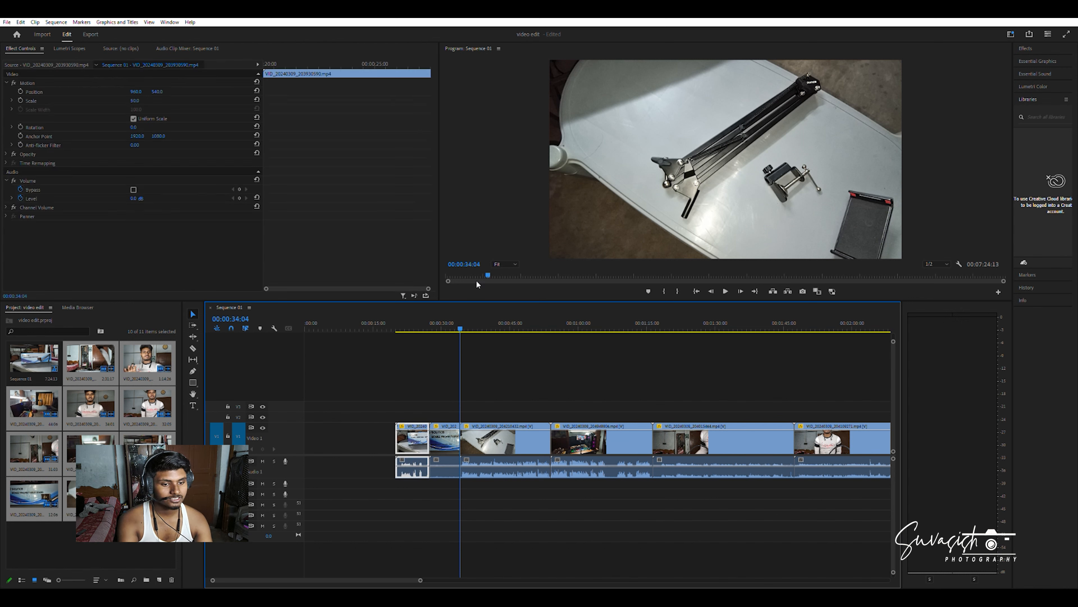
{"action": "left_click", "coordinate": [446, 438]}
{"action": "left_click", "coordinate": [432, 437], "text": "alt"}
{"action": "left_click_drag", "start_coordinate": [432, 437], "coordinate": [429, 423]}
{"action": "left_click", "coordinate": [418, 457], "text": "alt"}
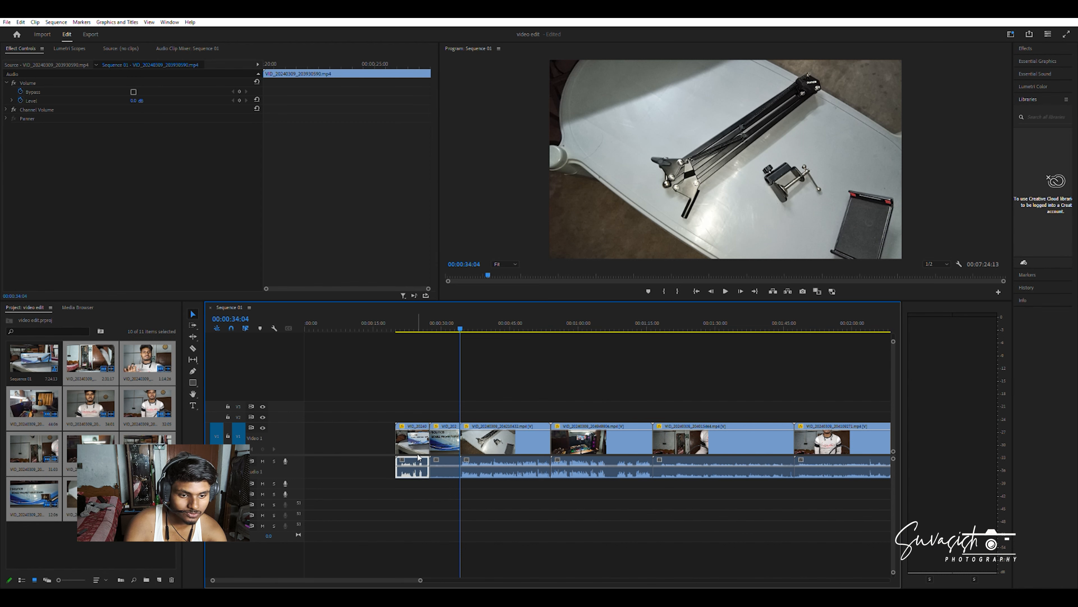
{"action": "key", "text": "Delete"}
{"action": "left_click", "coordinate": [445, 463]}
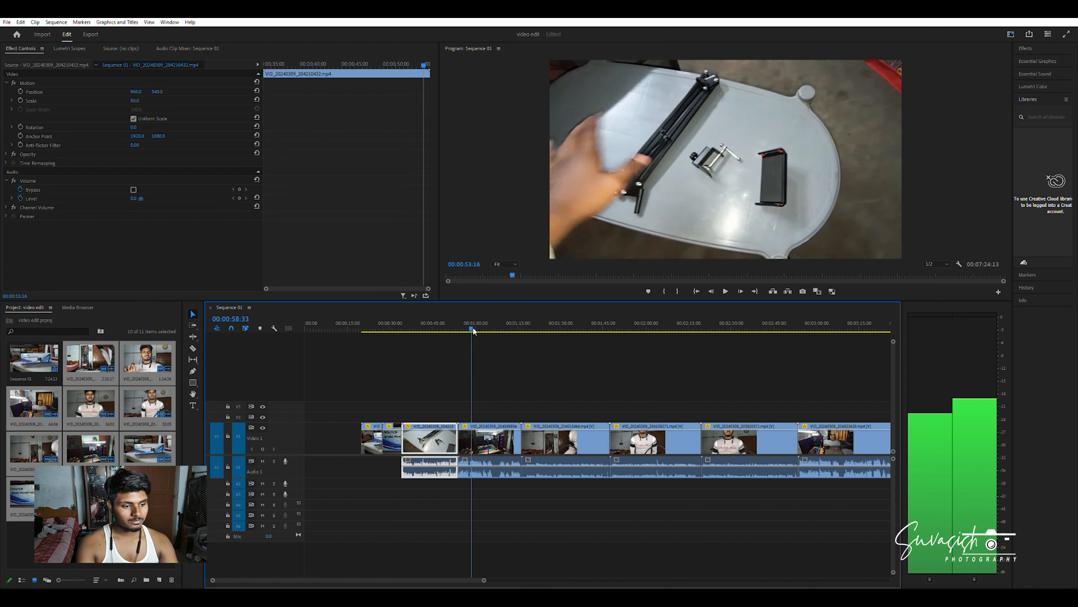
- Move the stand-parts clip and the computer-setup clip past the end of the sequence, then close the gap they leave
{"action": "left_click_drag", "start_coordinate": [470, 330], "coordinate": [572, 351]}
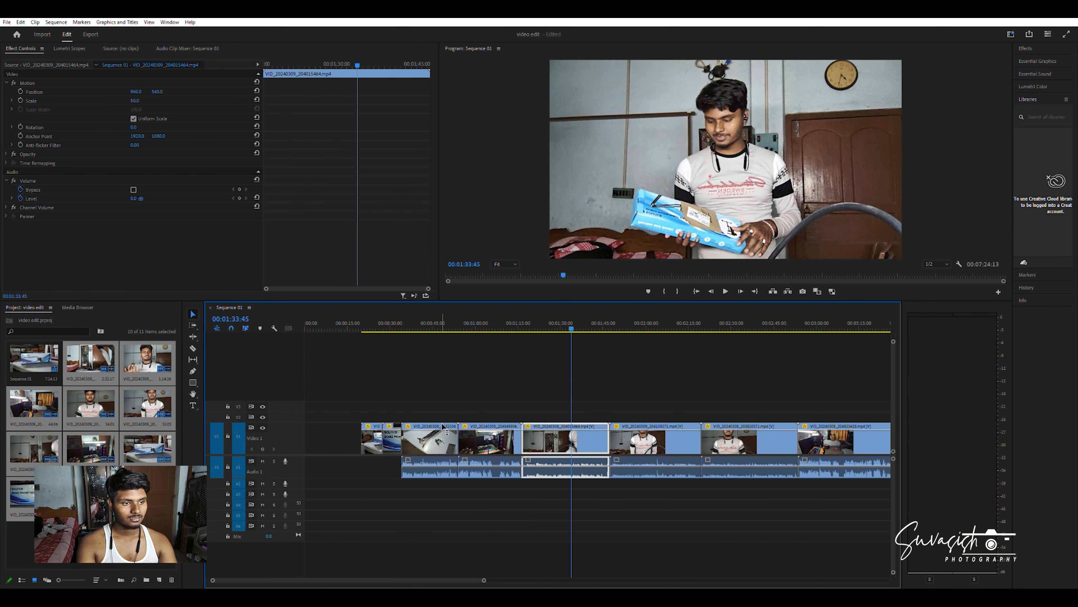
{"action": "left_click_drag", "start_coordinate": [483, 579], "coordinate": [710, 569]}
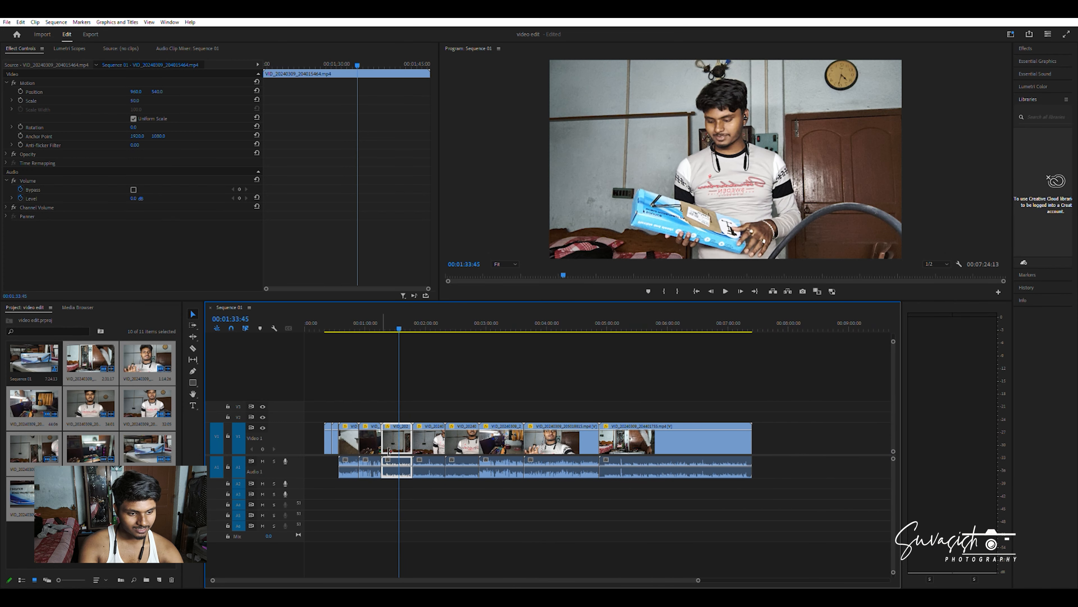
{"action": "left_click_drag", "start_coordinate": [350, 439], "coordinate": [803, 440]}
{"action": "left_click_drag", "start_coordinate": [367, 436], "coordinate": [775, 437]}
{"action": "left_click", "coordinate": [362, 435]}
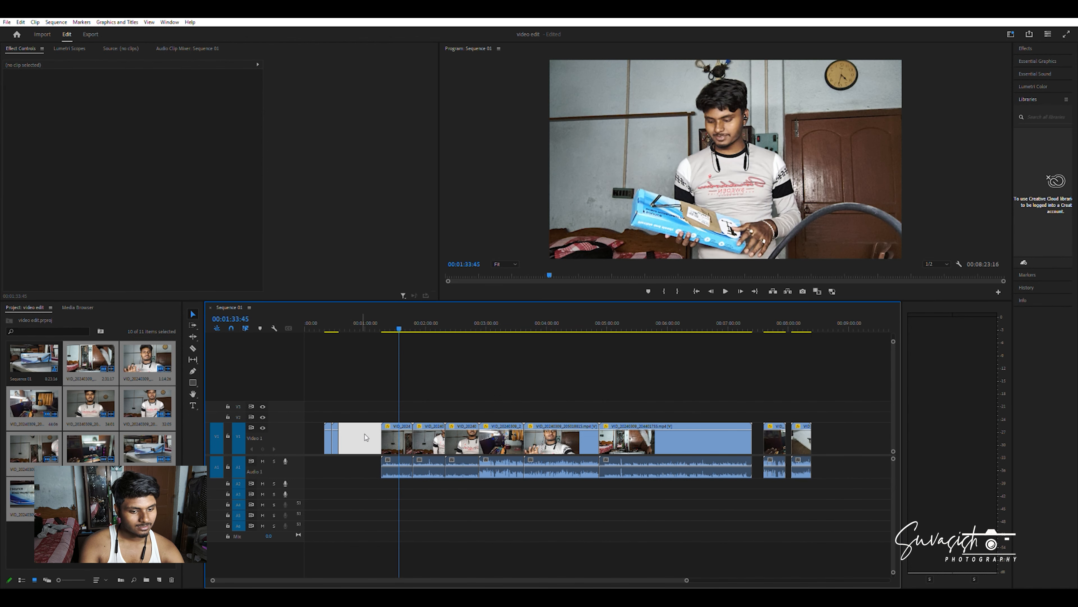
- Cut the clip after the two box shots at 00:00:36:34 and remove its opening piece, closing the gap
{"action": "left_click_drag", "start_coordinate": [687, 579], "coordinate": [553, 580]}
{"action": "left_click", "coordinate": [192, 348]}
{"action": "left_click", "coordinate": [475, 440]}
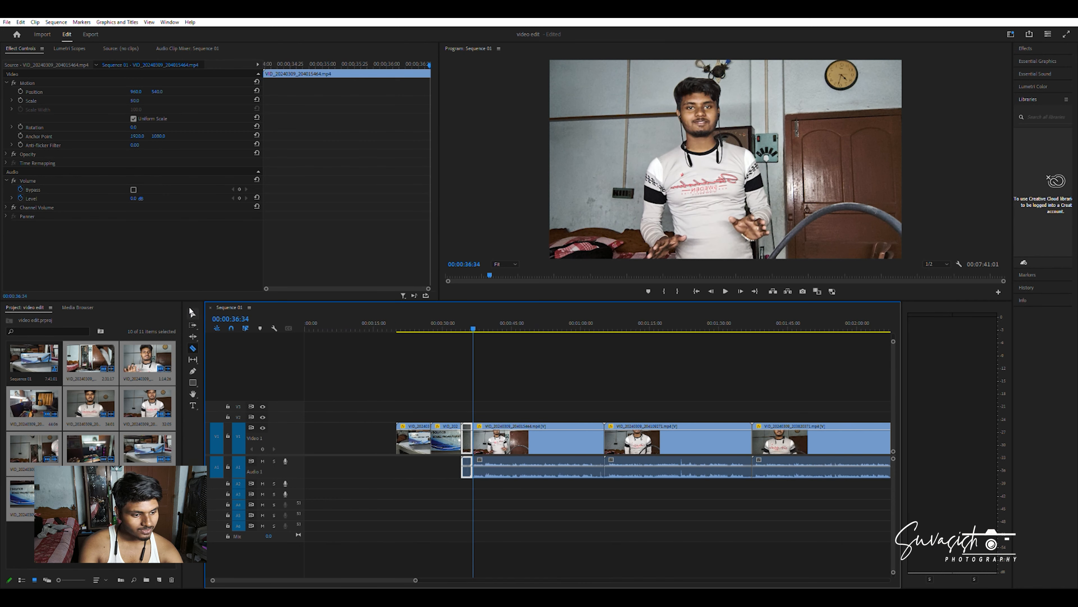
{"action": "left_click", "coordinate": [192, 313]}
{"action": "left_click", "coordinate": [467, 433]}
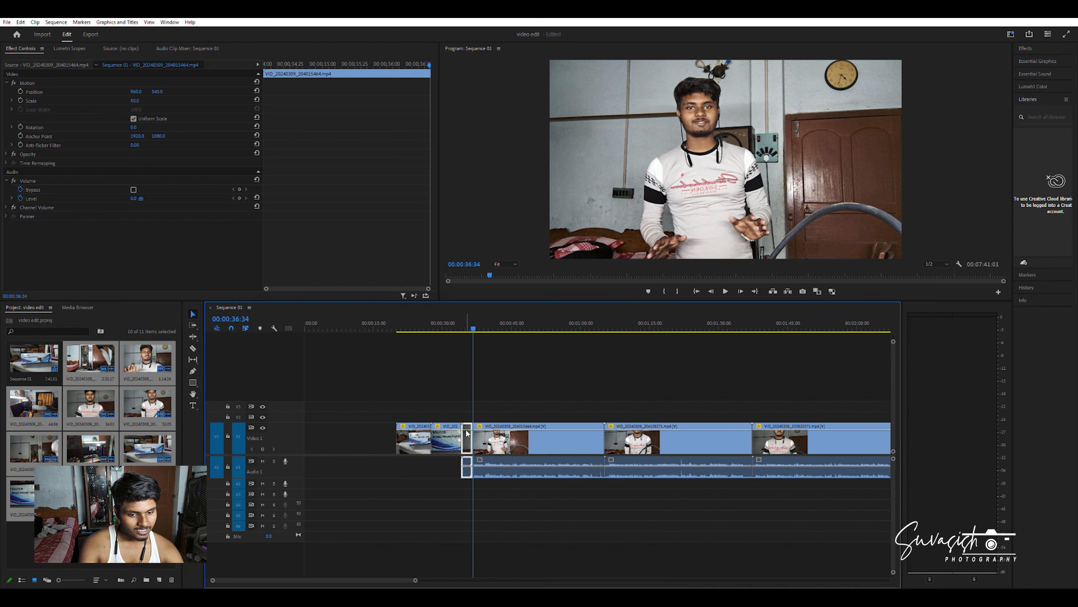
{"action": "key", "text": "Delete"}
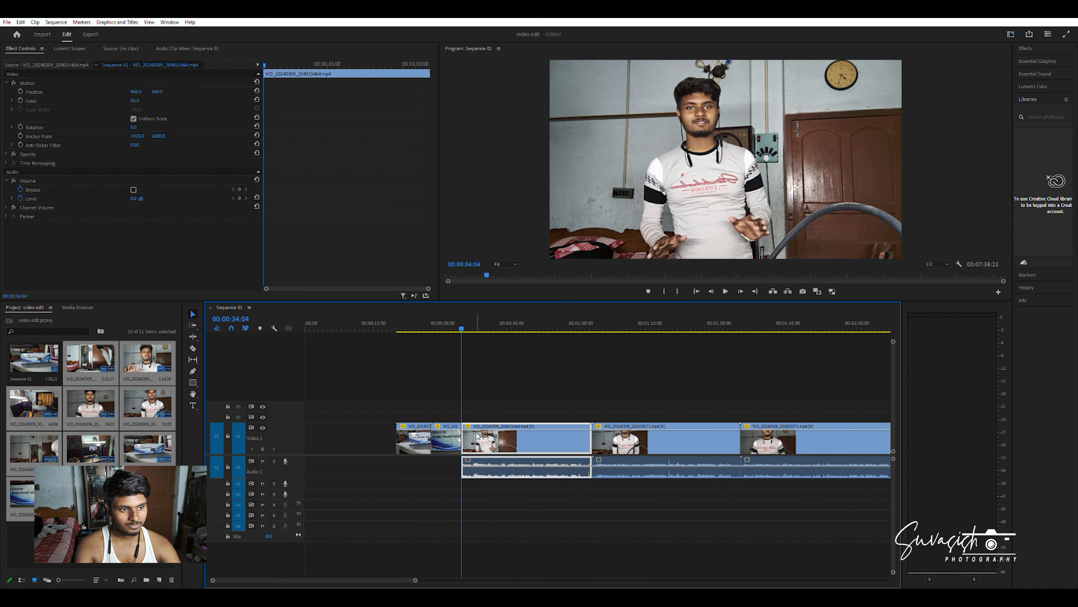
- Play the trimmed third clip and cut it near its end at about 00:01:00:10 with the Razor tool
{"action": "key", "text": "space"}
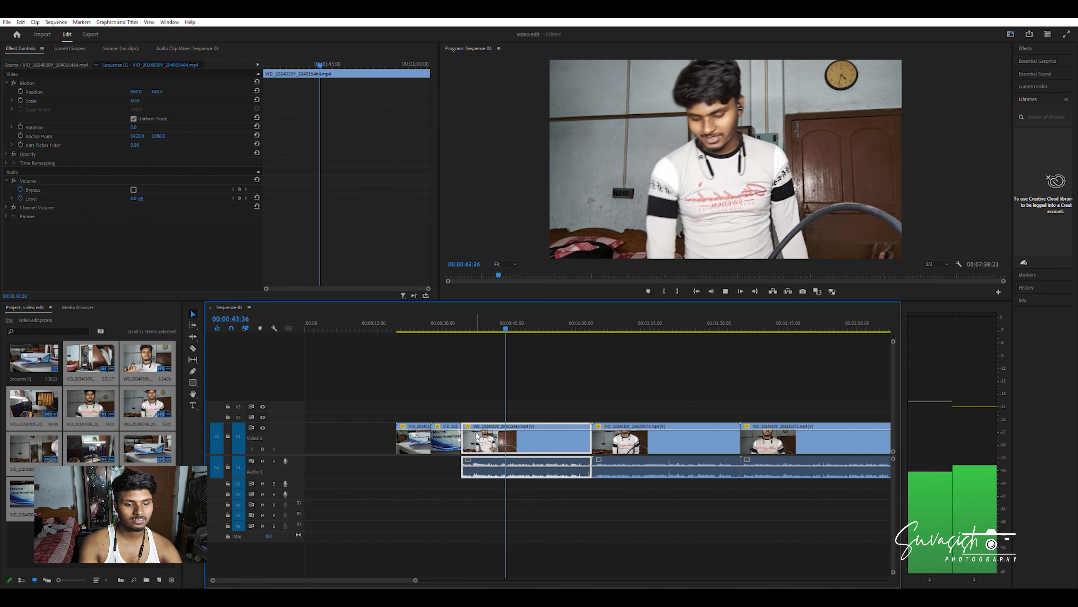
{"action": "left_click", "coordinate": [192, 348]}
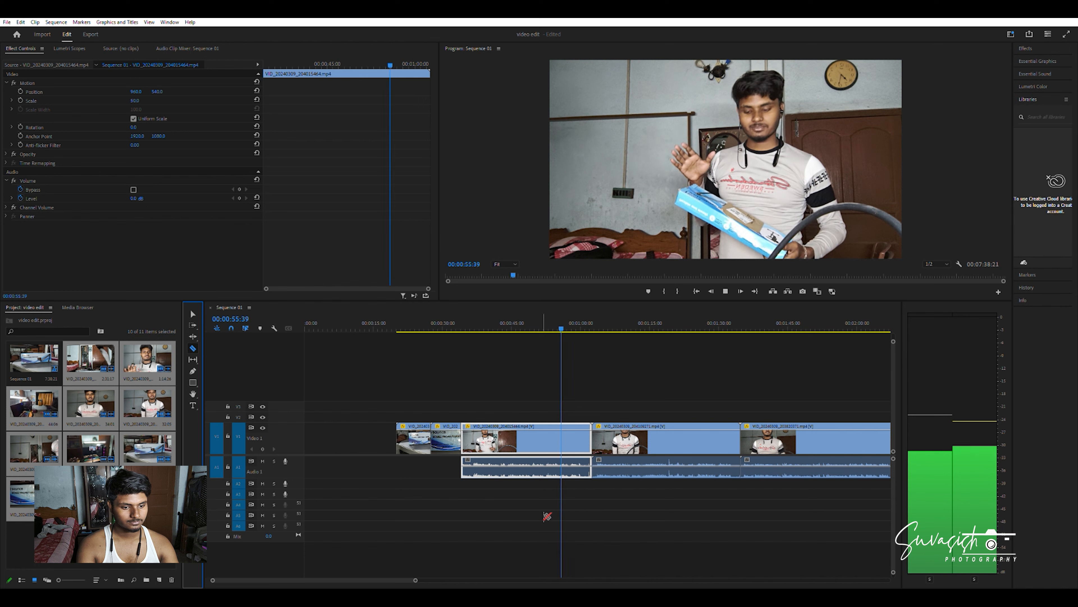
{"action": "left_click", "coordinate": [585, 443]}
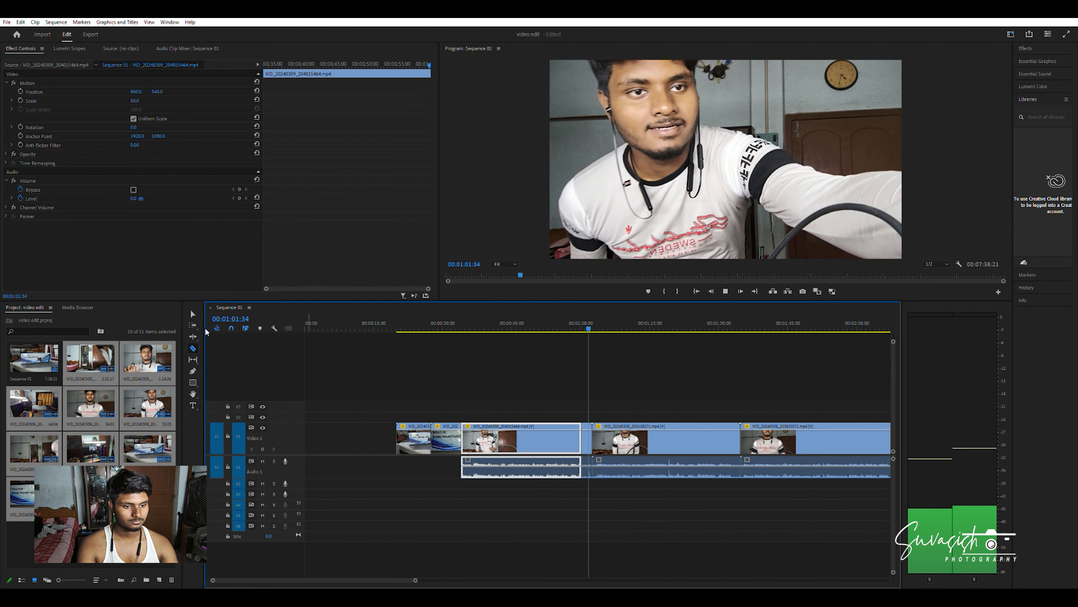
- Delete the third clip's short end piece, close the gap, and select the clip that follows
{"action": "left_click", "coordinate": [193, 314]}
{"action": "left_click", "coordinate": [587, 432]}
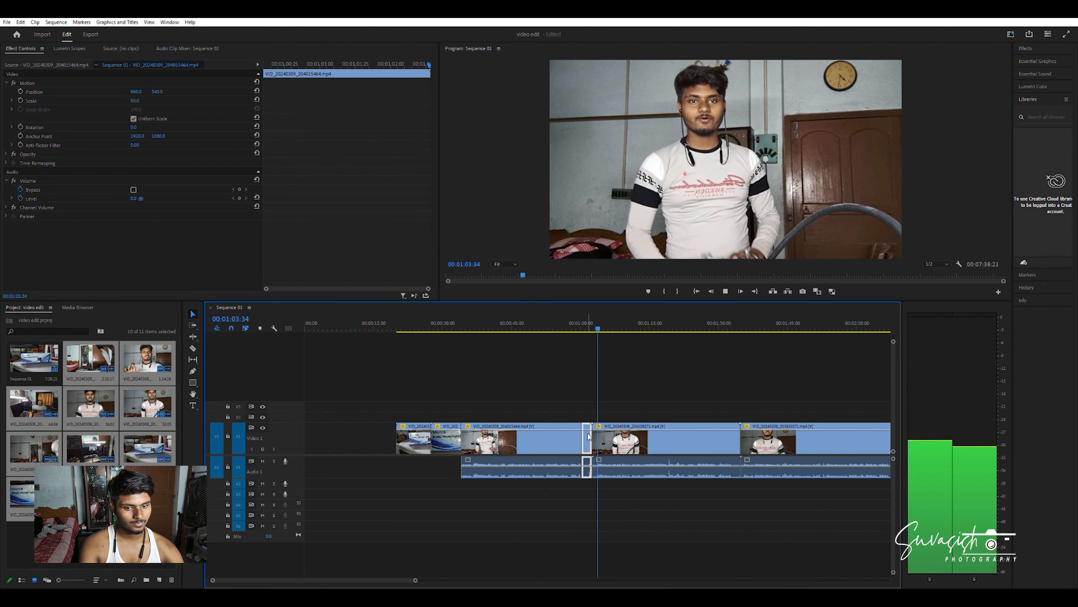
{"action": "key", "text": "Delete"}
{"action": "left_click", "coordinate": [588, 433]}
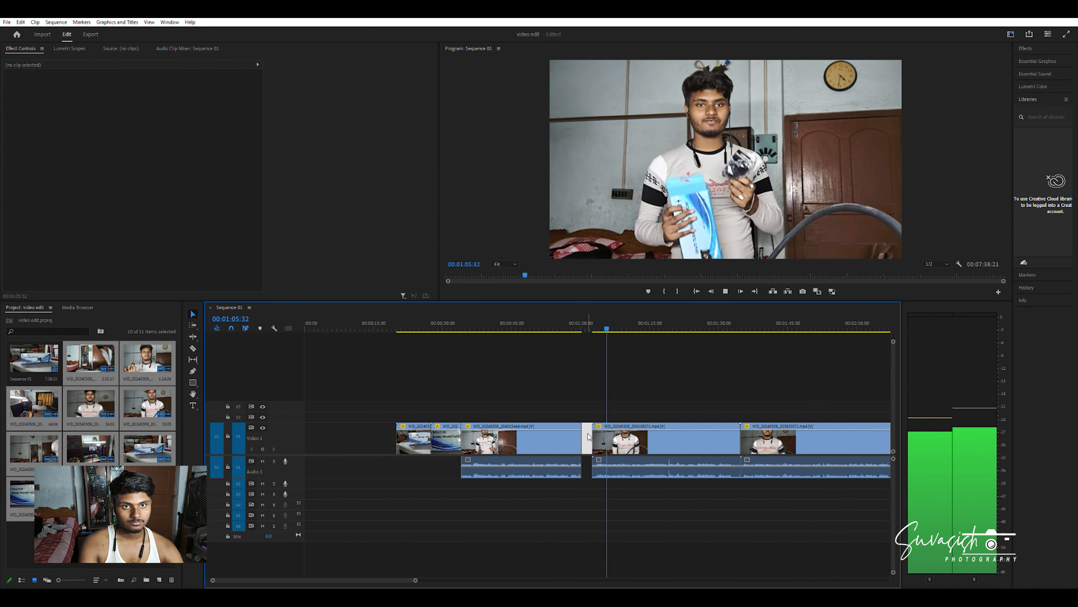
{"action": "key", "text": "Delete"}
{"action": "left_click", "coordinate": [597, 435]}
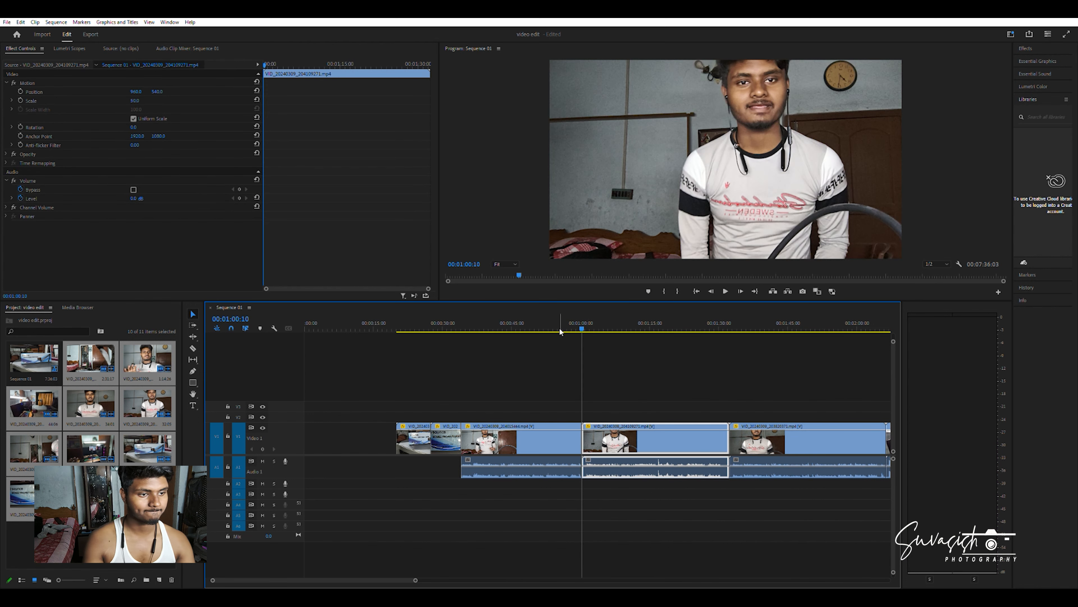
- Cut the fourth clip at 00:01:01:25, remove its short opening piece and close the gap
{"action": "key", "text": "space"}
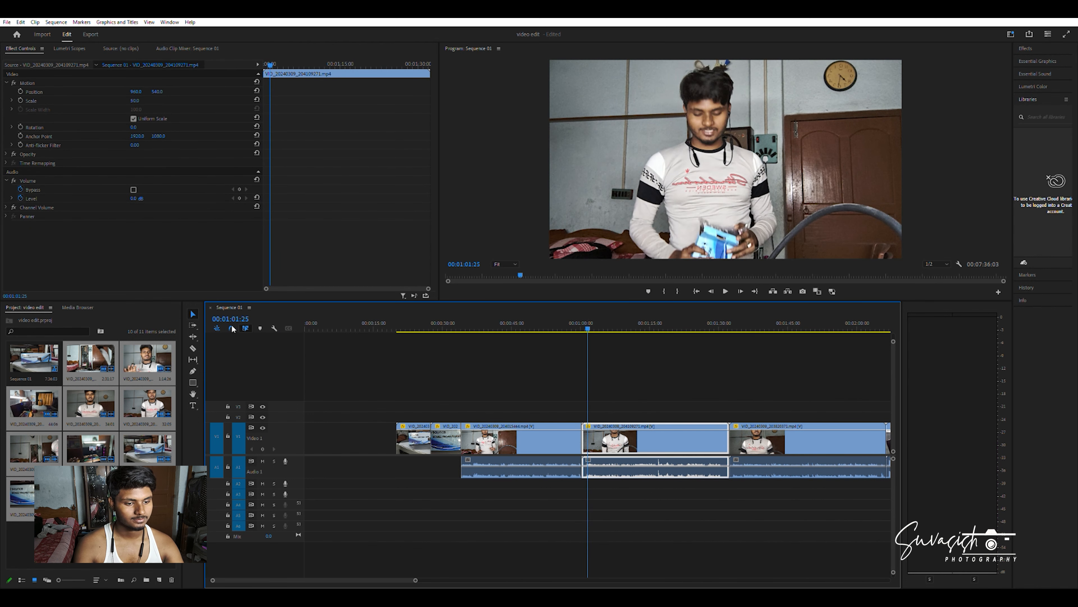
{"action": "left_click", "coordinate": [193, 347]}
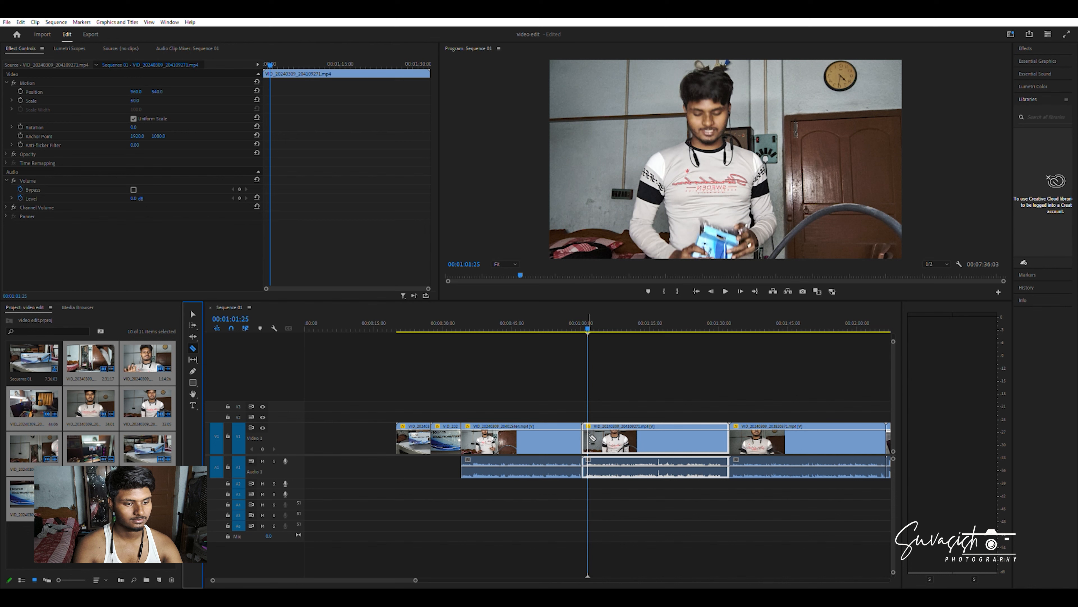
{"action": "left_click", "coordinate": [590, 437]}
{"action": "left_click", "coordinate": [192, 314]}
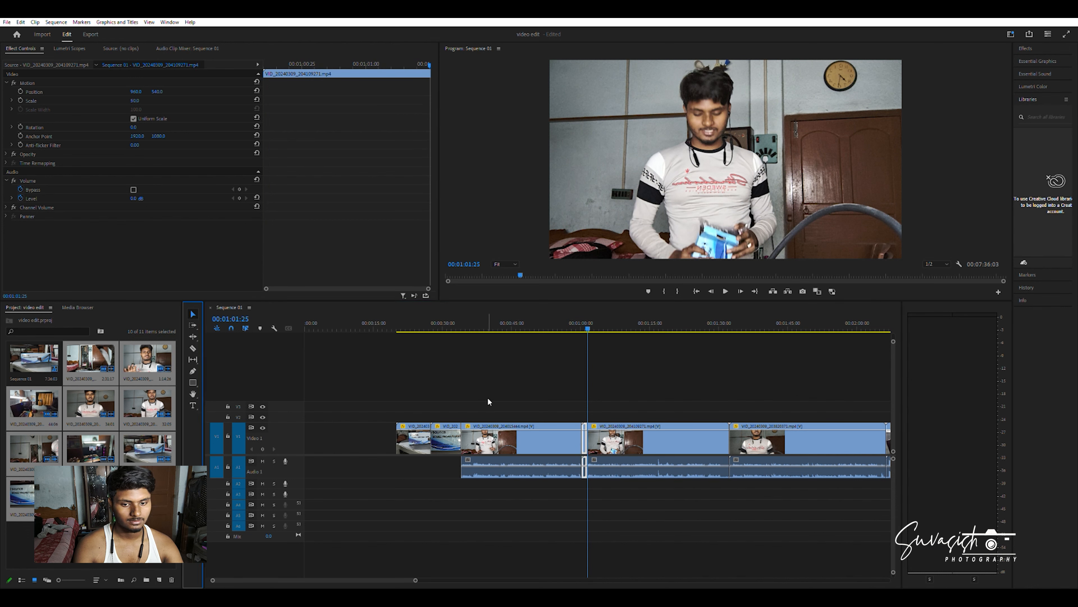
{"action": "left_click", "coordinate": [584, 435]}
{"action": "key", "text": "Delete"}
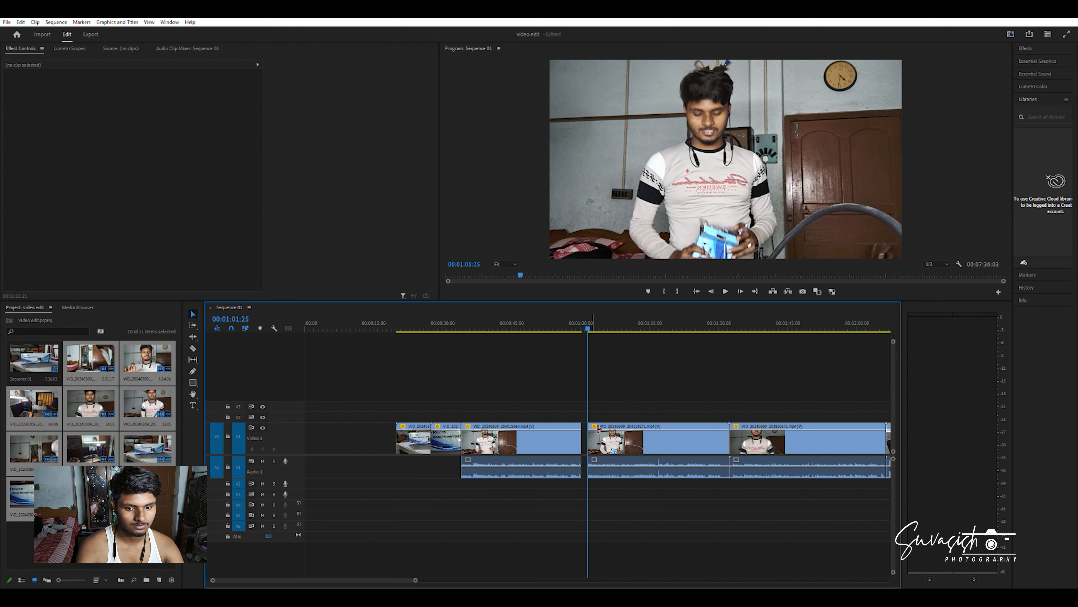
{"action": "key", "text": "Delete"}
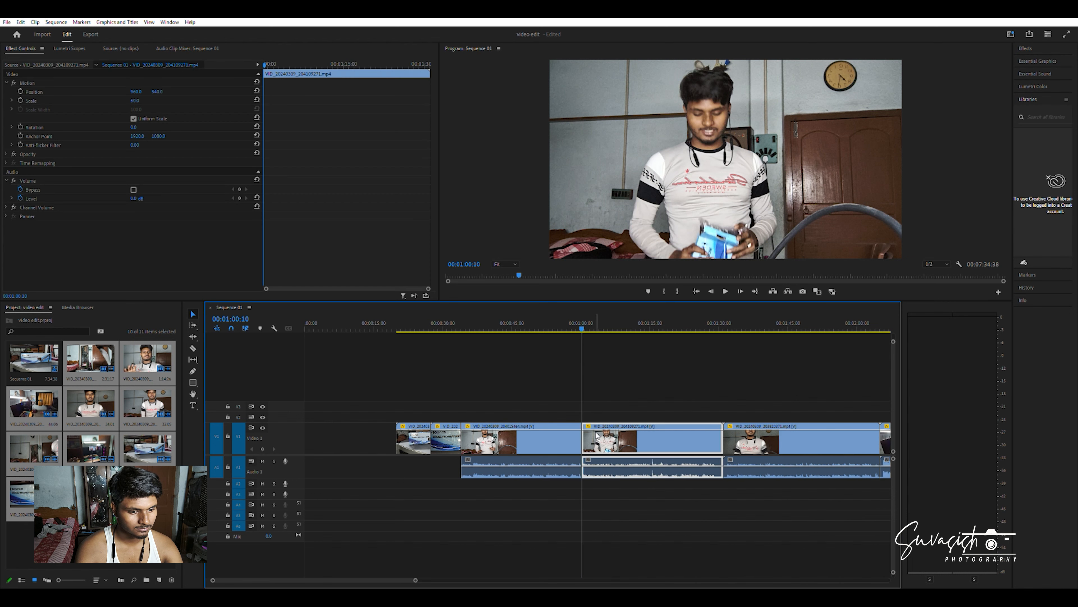
- Play the trimmed fourth clip, cut it near its end at 00:01:29:19, and remove the end piece, closing the gap
{"action": "key", "text": "space"}
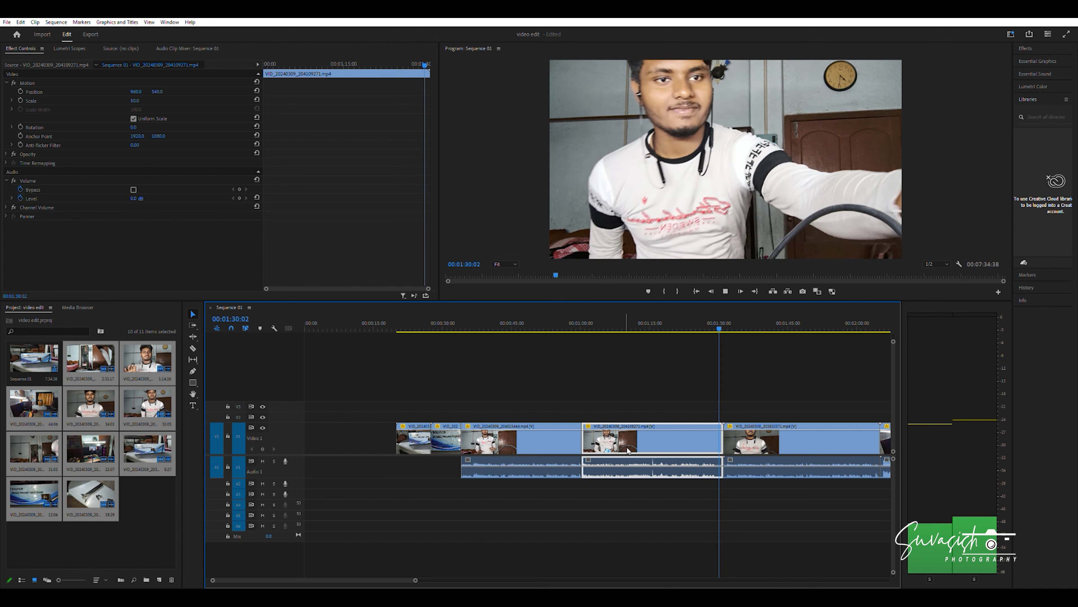
{"action": "key", "text": "space"}
{"action": "left_click_drag", "start_coordinate": [723, 325], "coordinate": [706, 325]}
{"action": "key", "text": "space"}
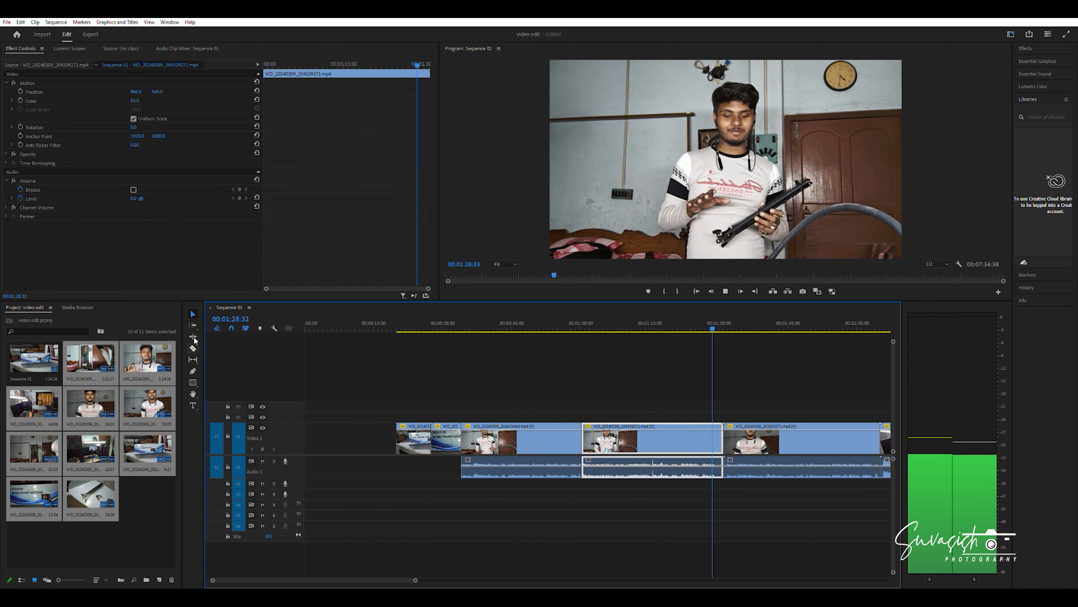
{"action": "left_click", "coordinate": [193, 348]}
{"action": "key", "text": "space"}
{"action": "left_click", "coordinate": [718, 429]}
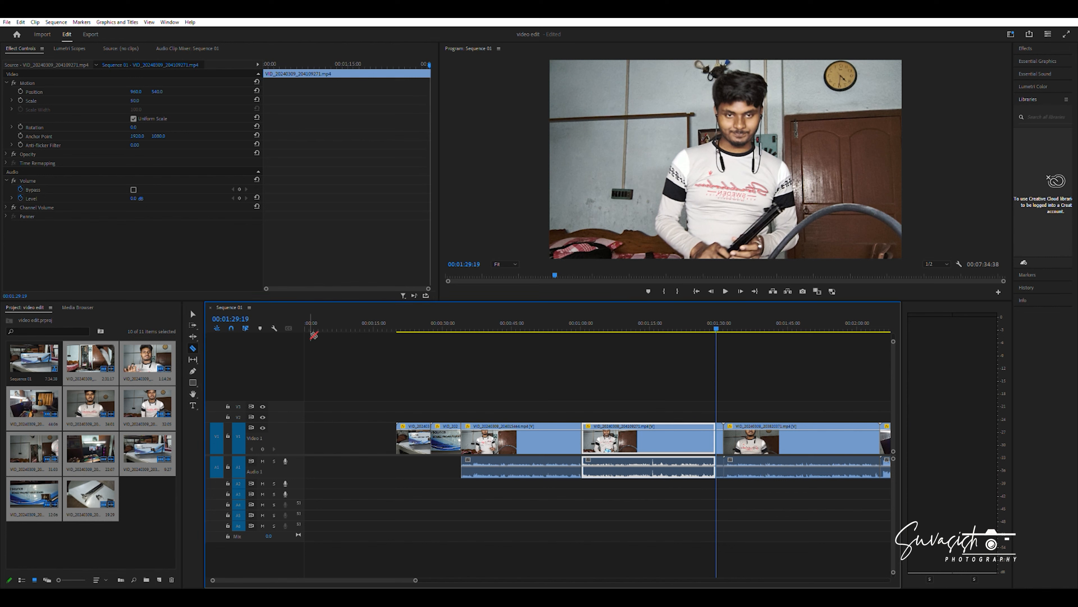
{"action": "left_click", "coordinate": [192, 314]}
{"action": "left_click", "coordinate": [720, 439]}
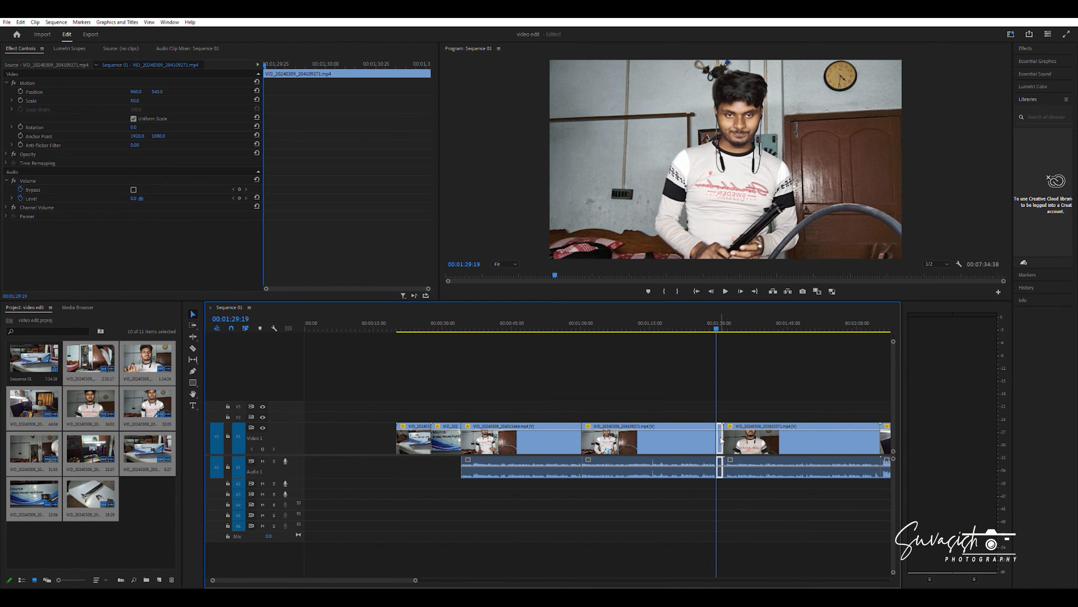
{"action": "key", "text": "Delete"}
- Play the next talking clip, move the two box shots to the start of the sequence, and select the played clip
{"action": "key", "text": "space"}
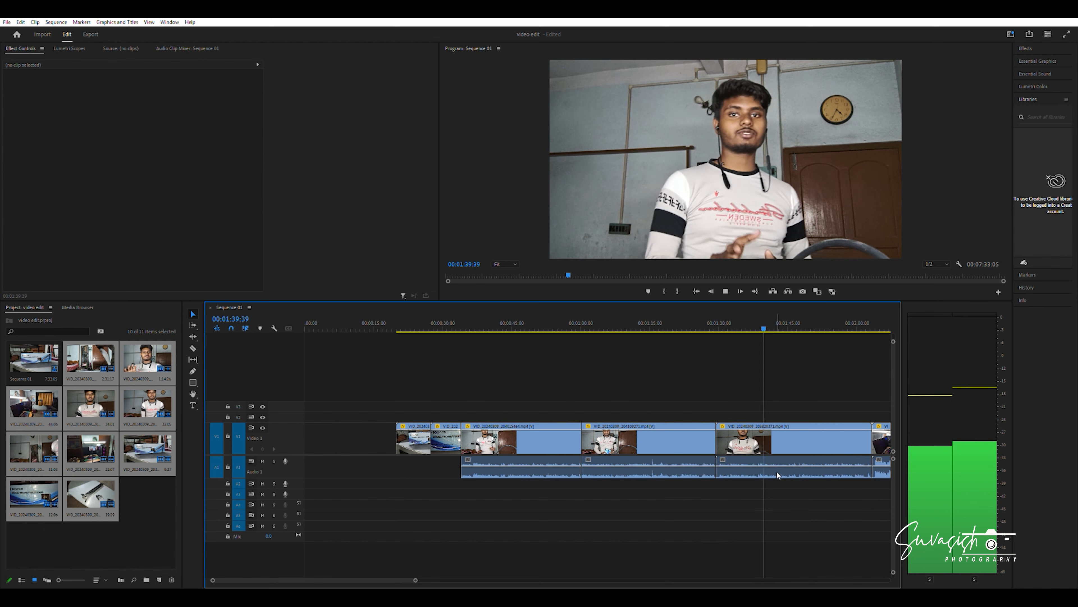
{"action": "left_click", "coordinate": [777, 472]}
{"action": "key", "text": "space"}
{"action": "left_click_drag", "start_coordinate": [410, 430], "coordinate": [356, 440]}
{"action": "mouse_move", "coordinate": [752, 439]}
{"action": "left_mouse_down"}
{"action": "mouse_move", "coordinate": [406, 437]}
{"action": "mouse_move", "coordinate": [472, 408]}
{"action": "mouse_move", "coordinate": [662, 437]}
{"action": "mouse_move", "coordinate": [750, 436]}
{"action": "left_mouse_up"}
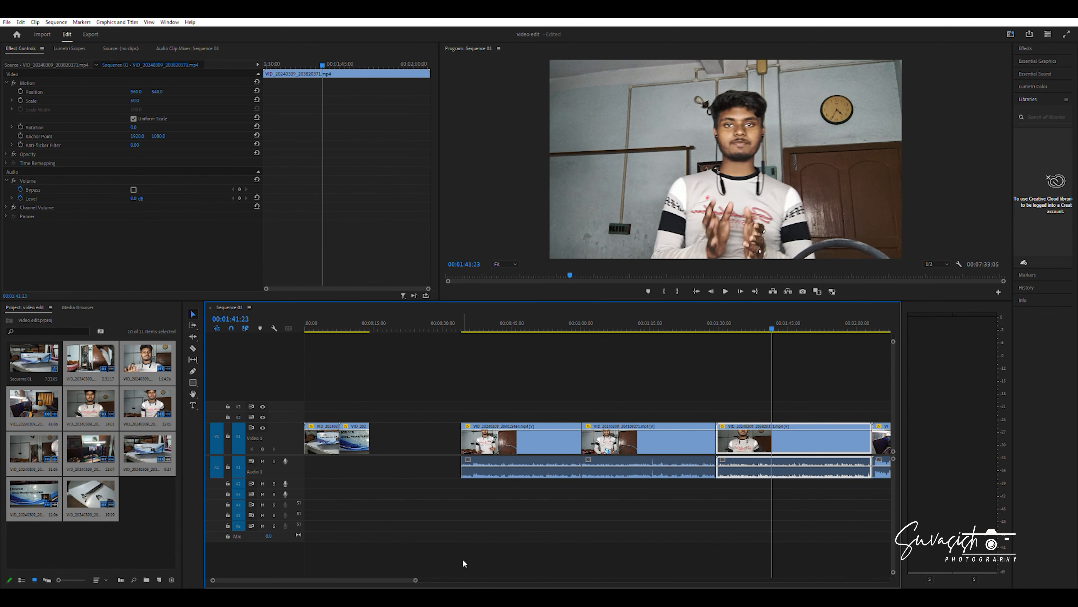
- Shift the three clips following VID_20240309_203820371.mp4 later on the timeline to open a gap before them
{"action": "left_click_drag", "start_coordinate": [420, 575], "coordinate": [640, 576]}
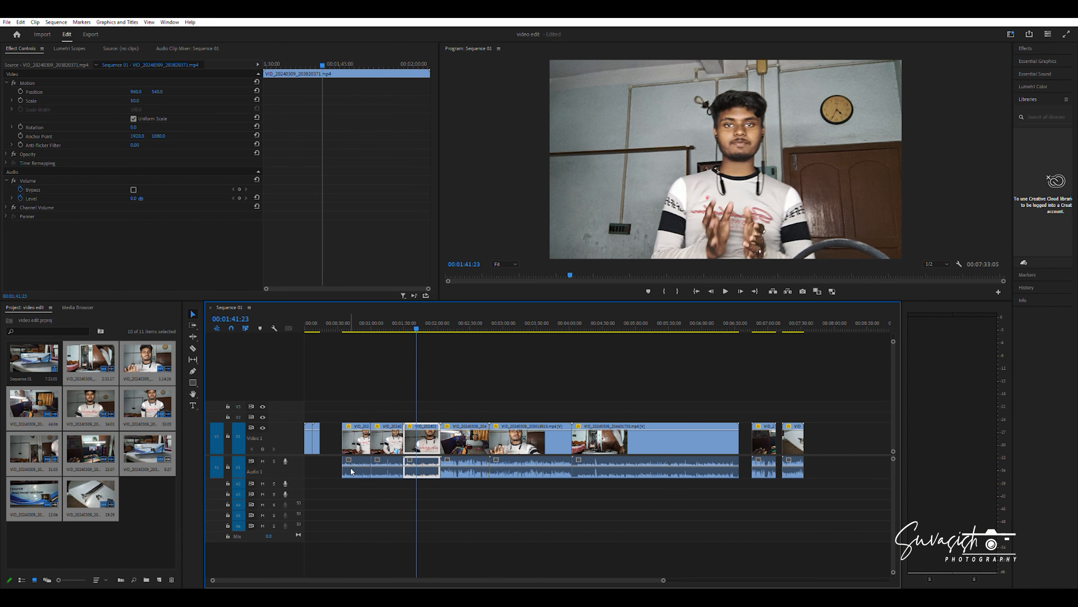
{"action": "left_click", "coordinate": [363, 434]}
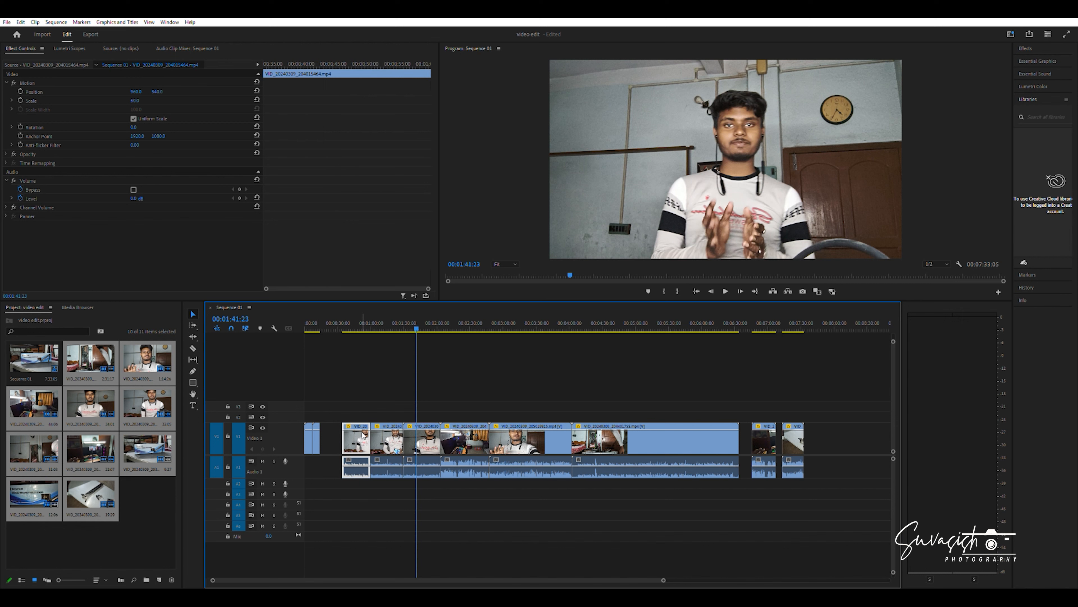
{"action": "key", "text": "ctrl+a"}
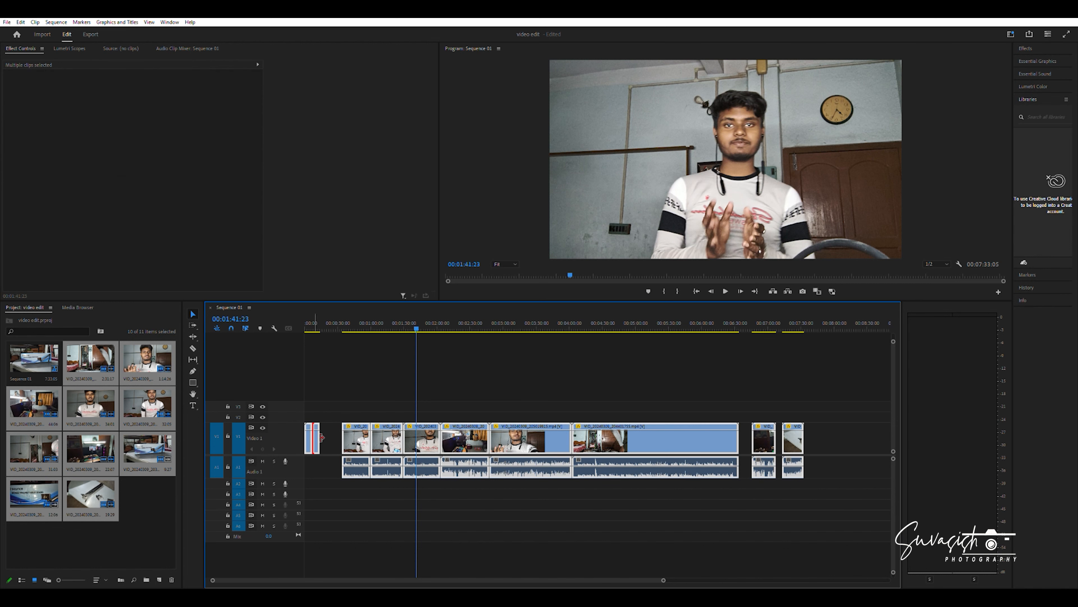
{"action": "left_click", "coordinate": [336, 439]}
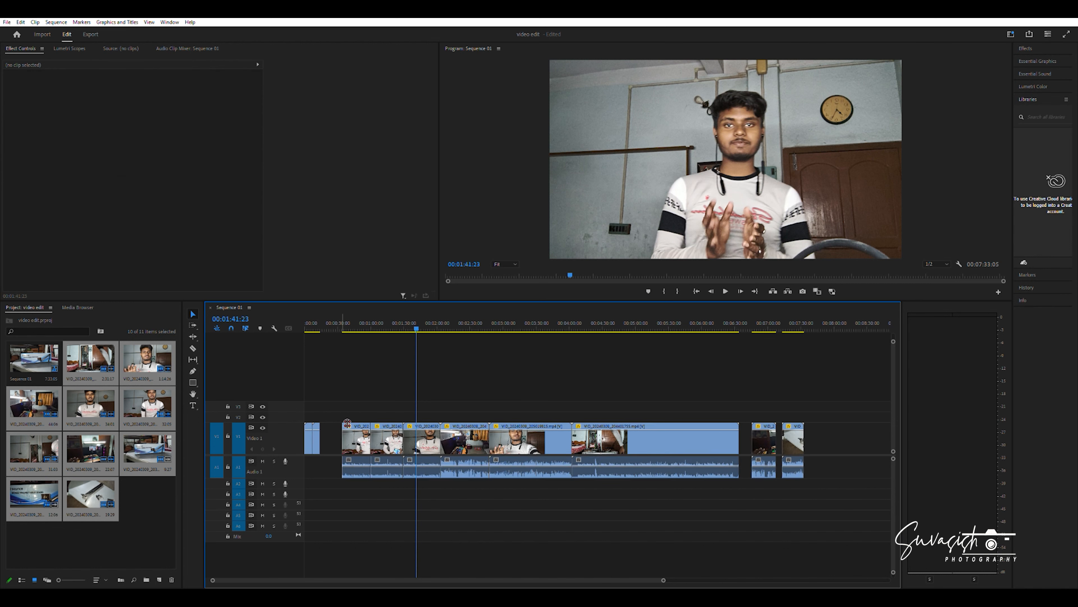
{"action": "left_click_drag", "start_coordinate": [349, 420], "coordinate": [360, 426]}
{"action": "left_click_drag", "start_coordinate": [634, 445], "coordinate": [652, 447]}
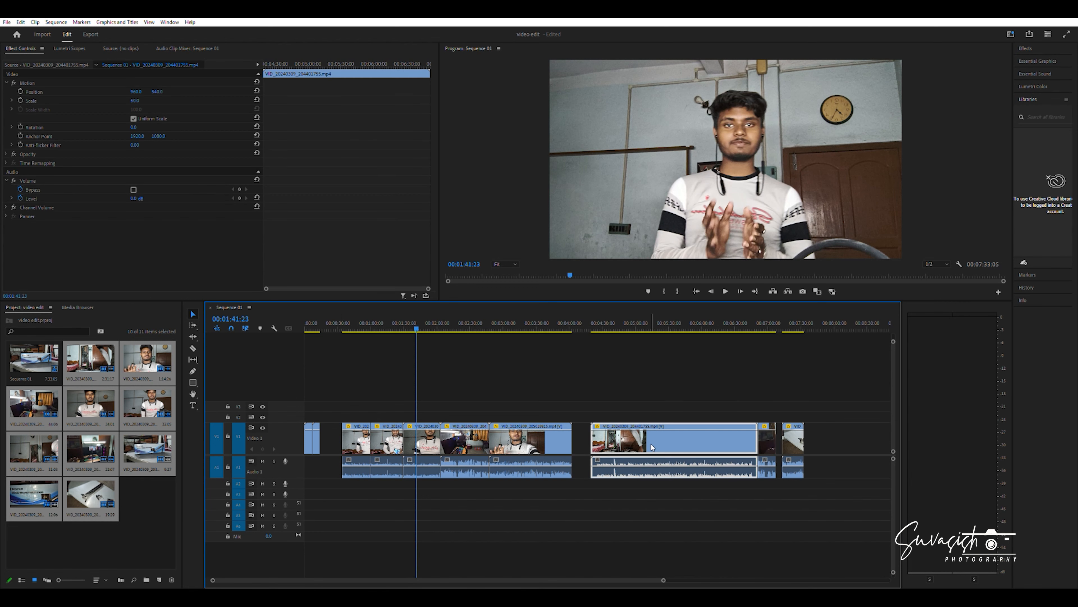
{"action": "left_click_drag", "start_coordinate": [528, 441], "coordinate": [548, 441]}
{"action": "left_click_drag", "start_coordinate": [475, 440], "coordinate": [494, 437]}
- Move VID_20240309_203820371.mp4 directly after the two box shots and close the remaining gaps before and after the talking clips
{"action": "left_click_drag", "start_coordinate": [425, 439], "coordinate": [376, 439]}
{"action": "left_click_drag", "start_coordinate": [446, 439], "coordinate": [345, 438]}
{"action": "left_click", "coordinate": [322, 434]}
{"action": "key", "text": "Delete"}
{"action": "left_click", "coordinate": [438, 435]}
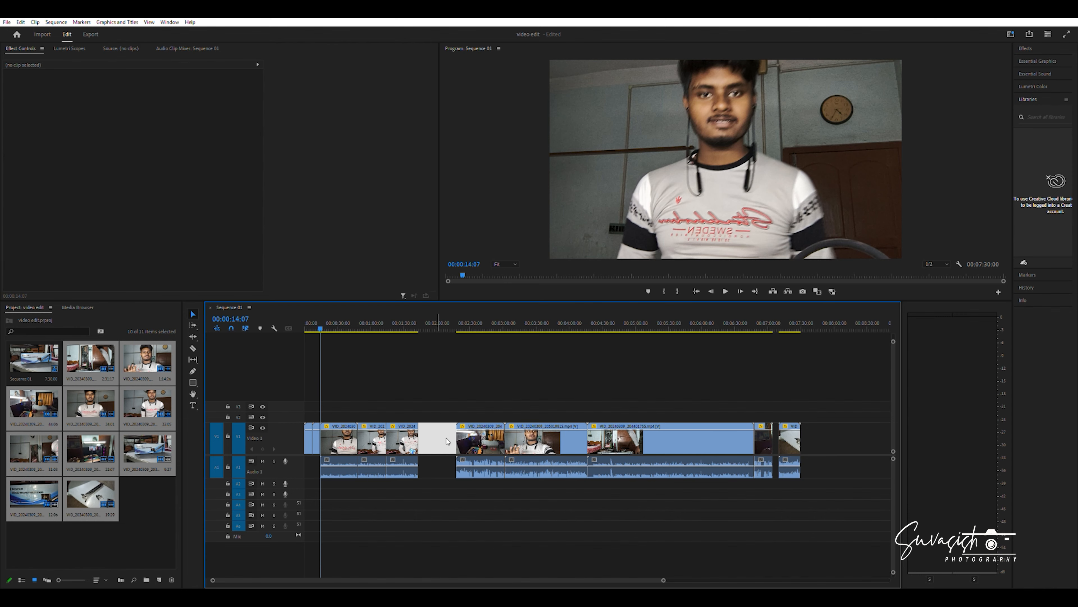
{"action": "key", "text": "Delete"}
- Play from the start, cut the first talking clip at 00:00:15:05, remove its opening piece, closing the gap, and resume playback
{"action": "left_click", "coordinate": [446, 441]}
{"action": "left_click_drag", "start_coordinate": [418, 324], "coordinate": [311, 329]}
{"action": "key", "text": "space"}
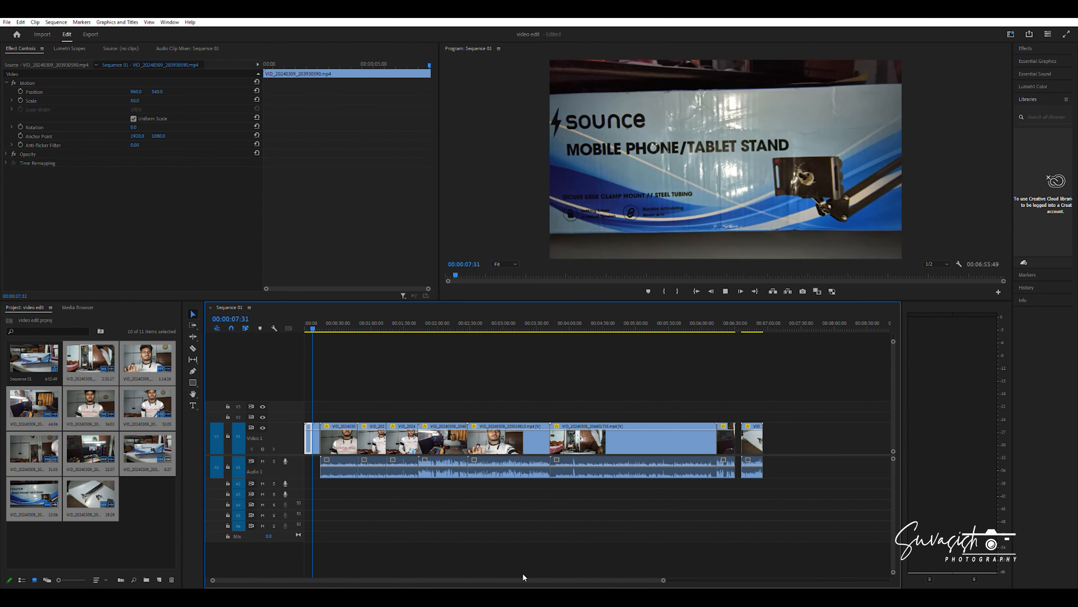
{"action": "left_click_drag", "start_coordinate": [664, 579], "coordinate": [456, 580]}
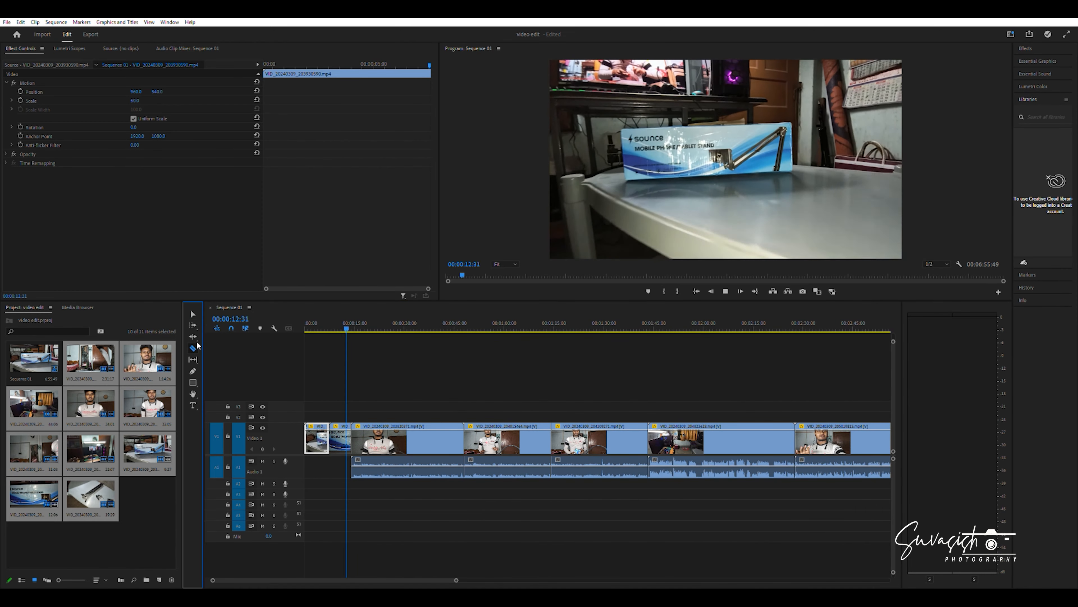
{"action": "key", "text": "c"}
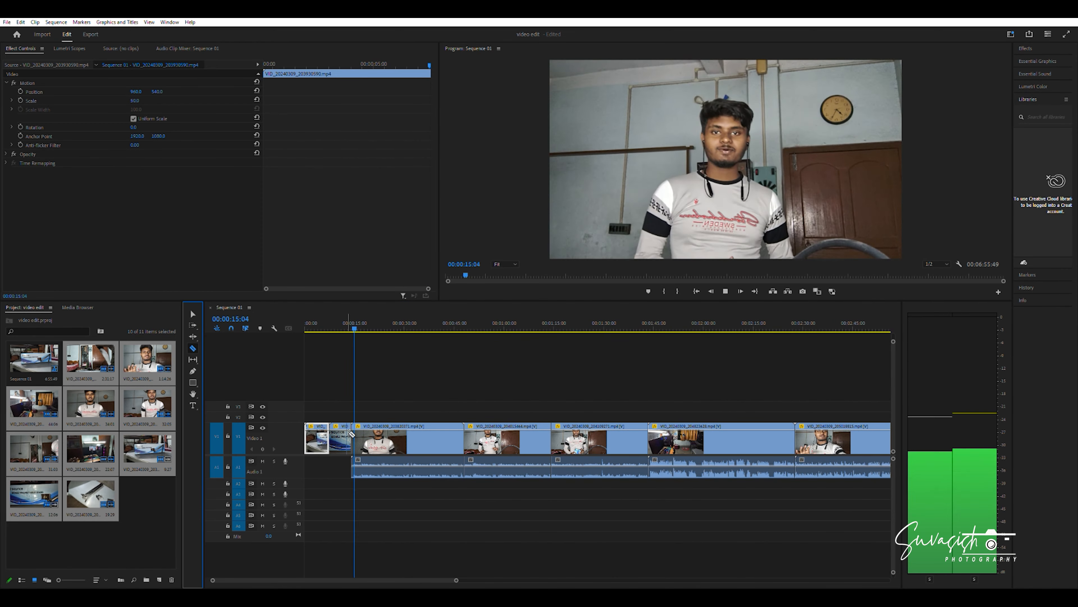
{"action": "left_click", "coordinate": [357, 433]}
{"action": "left_click", "coordinate": [355, 432]}
{"action": "key", "text": "v"}
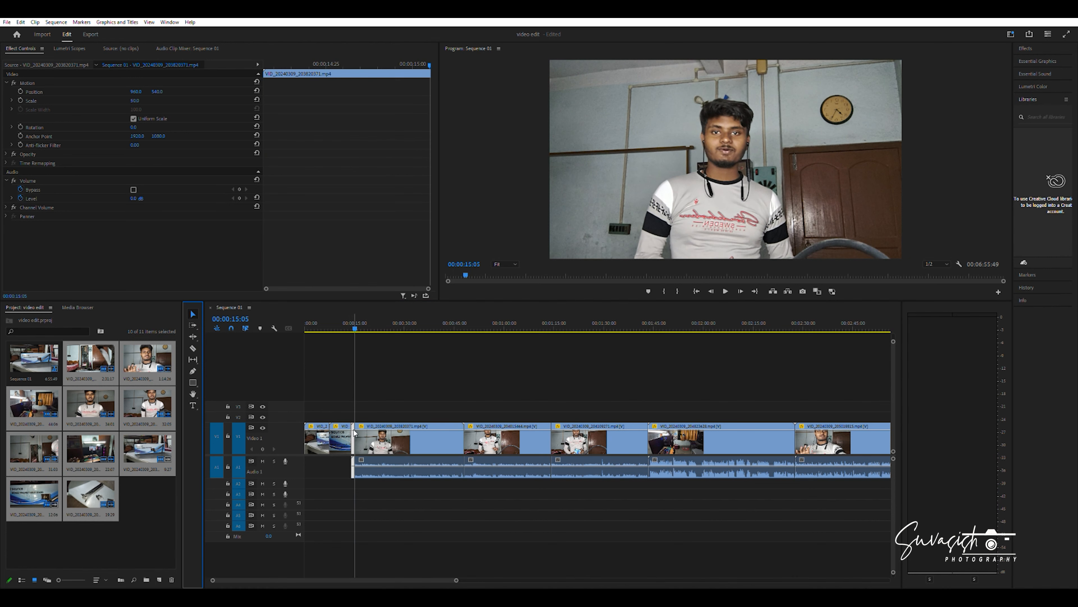
{"action": "key", "text": "Delete"}
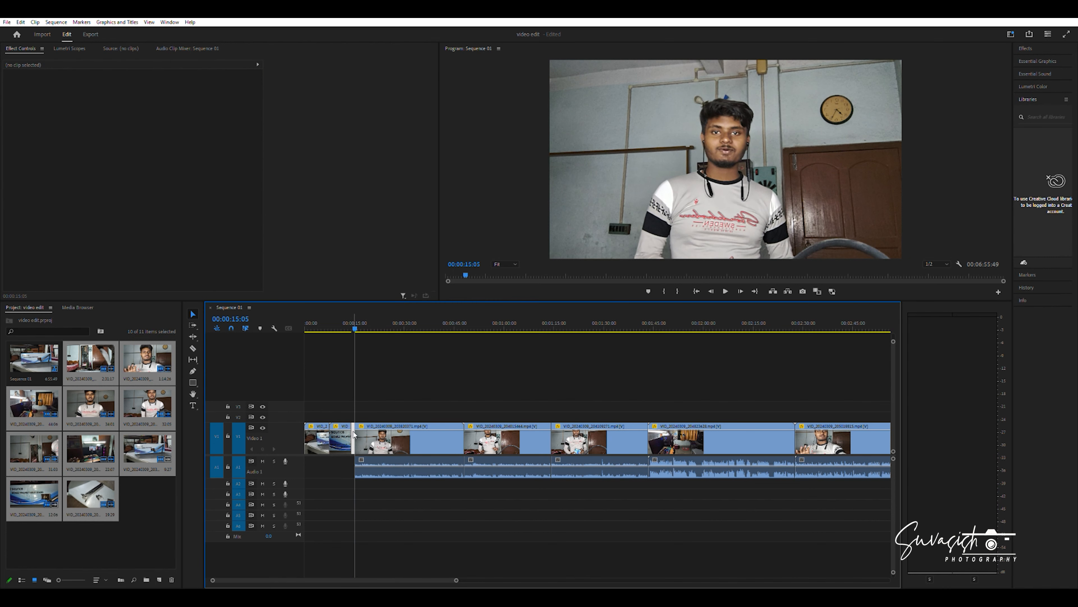
{"action": "left_click", "coordinate": [353, 432]}
{"action": "key", "text": "Delete"}
{"action": "key", "text": "space"}
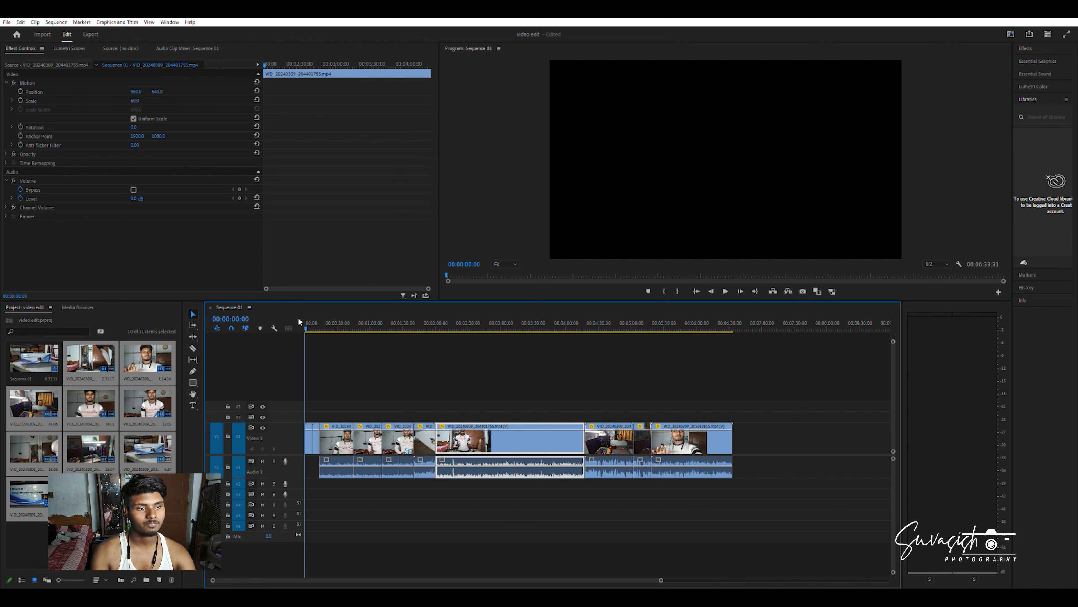
- Find the Dissolve video transitions in the effects library and select Dip to Black
{"action": "left_click", "coordinate": [323, 321]}
{"action": "left_click_drag", "start_coordinate": [424, 339], "coordinate": [300, 367]}
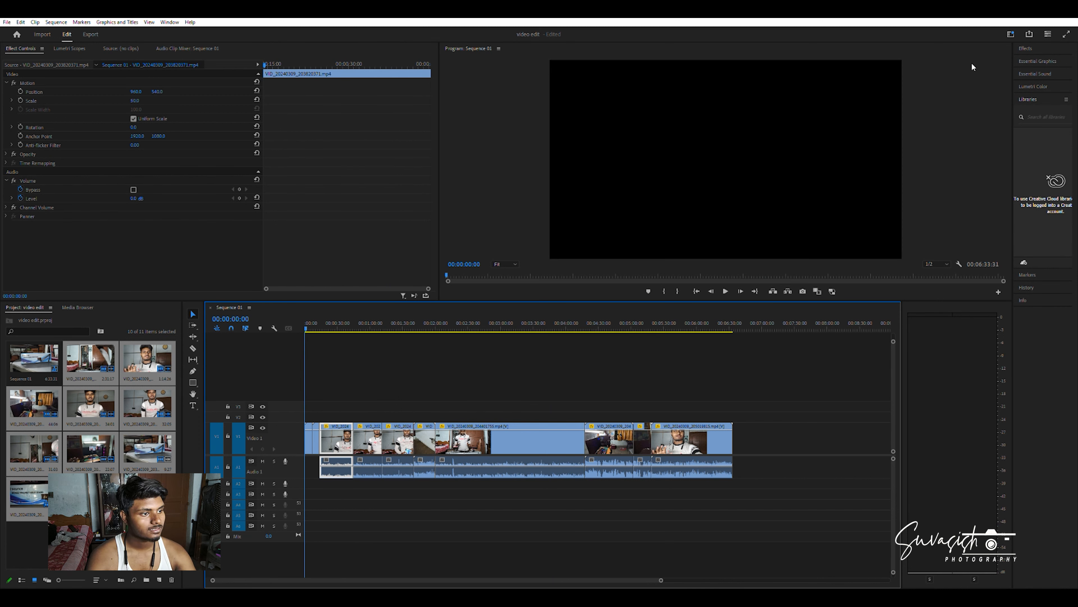
{"action": "left_click", "coordinate": [1025, 48]}
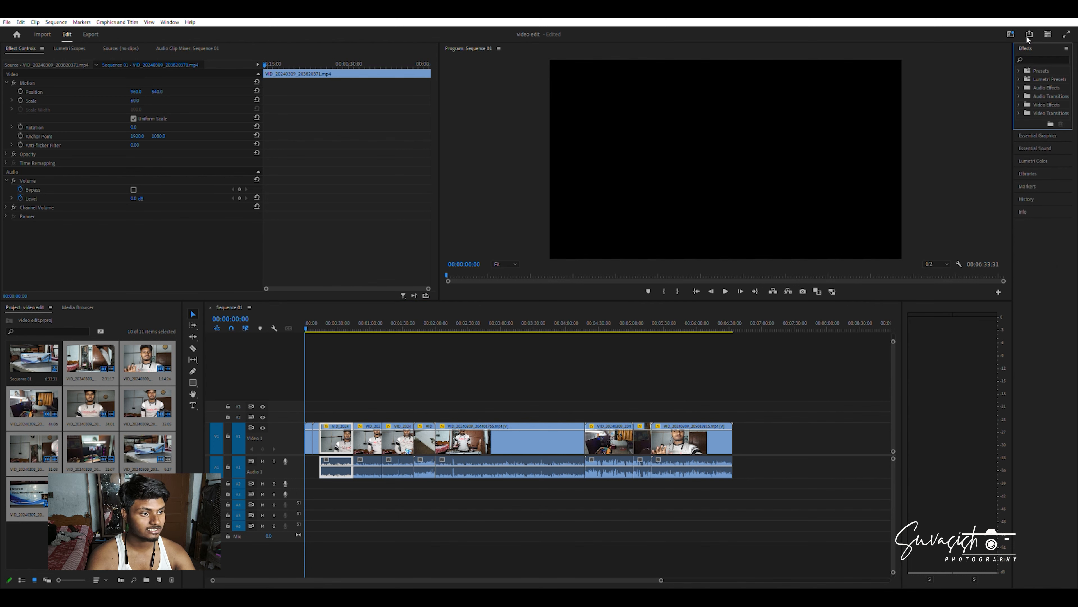
{"action": "left_click", "coordinate": [1019, 113]}
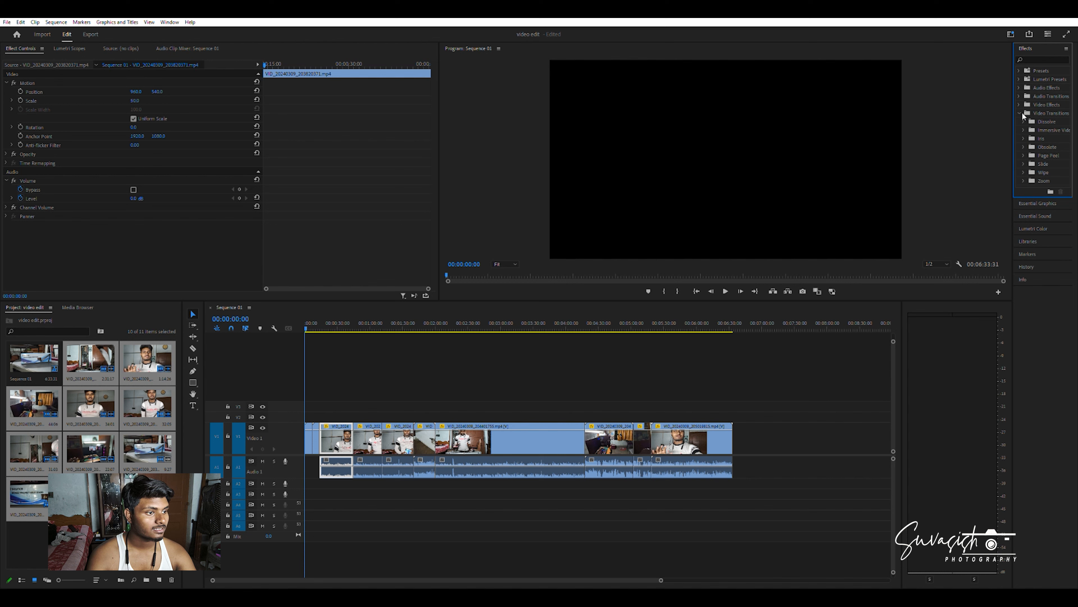
{"action": "left_click", "coordinate": [1023, 121]}
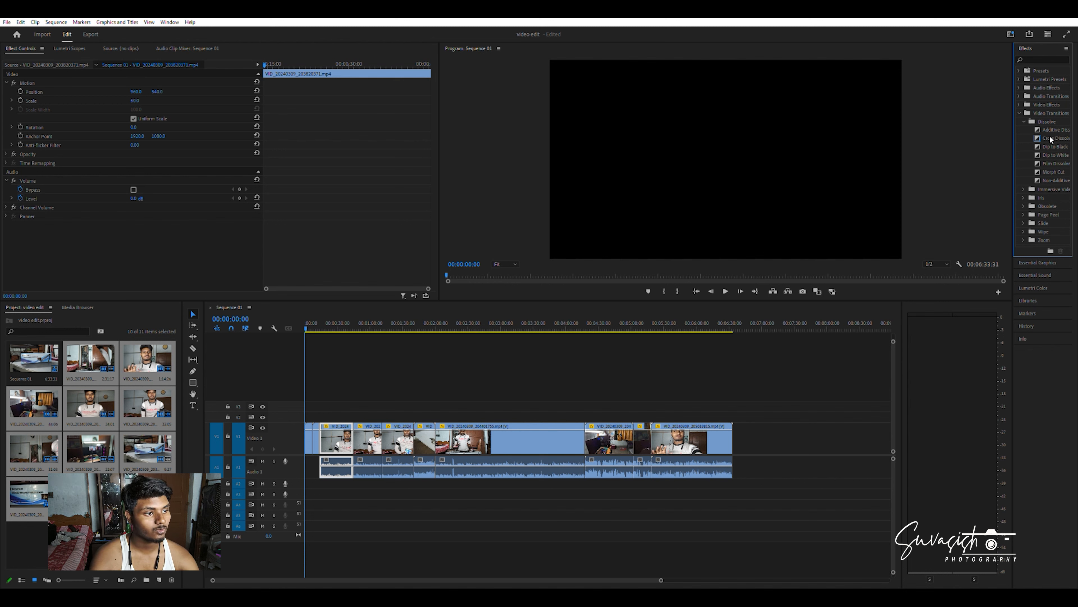
{"action": "left_click", "coordinate": [1048, 138]}
{"action": "left_click", "coordinate": [1047, 146]}
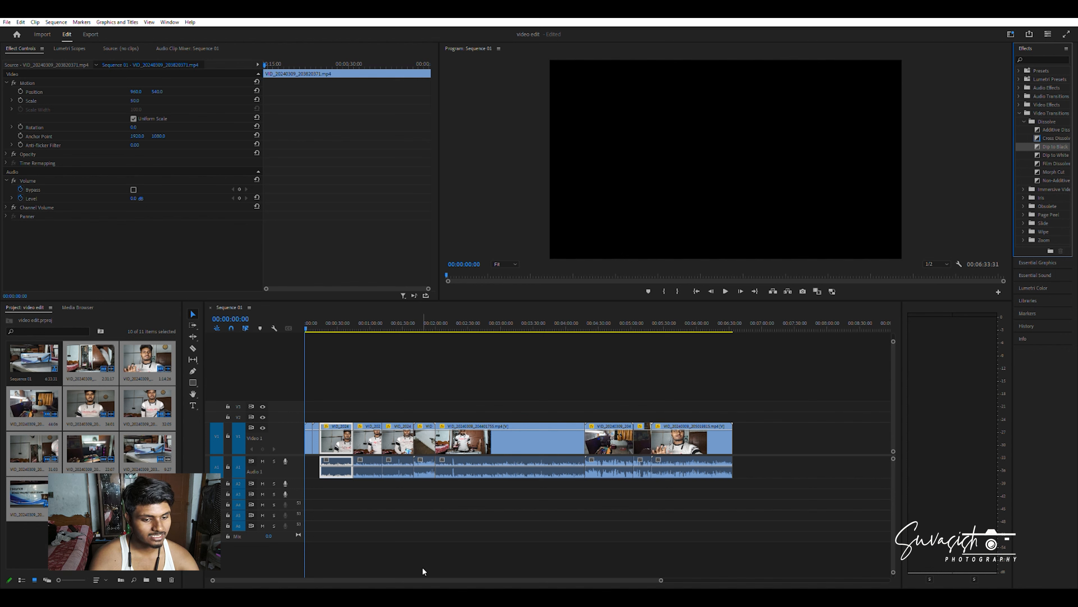
- Apply the Dip to Black transition to the start of the first box shot
{"action": "left_click_drag", "start_coordinate": [662, 579], "coordinate": [508, 585]}
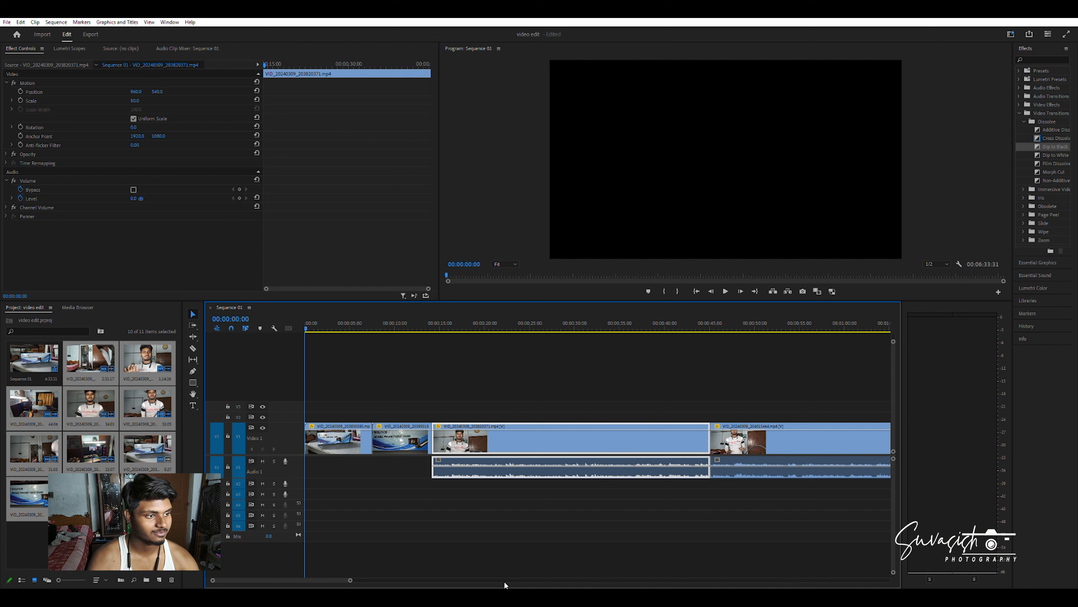
{"action": "left_click", "coordinate": [1061, 146]}
{"action": "left_click_drag", "start_coordinate": [1062, 146], "coordinate": [432, 397]}
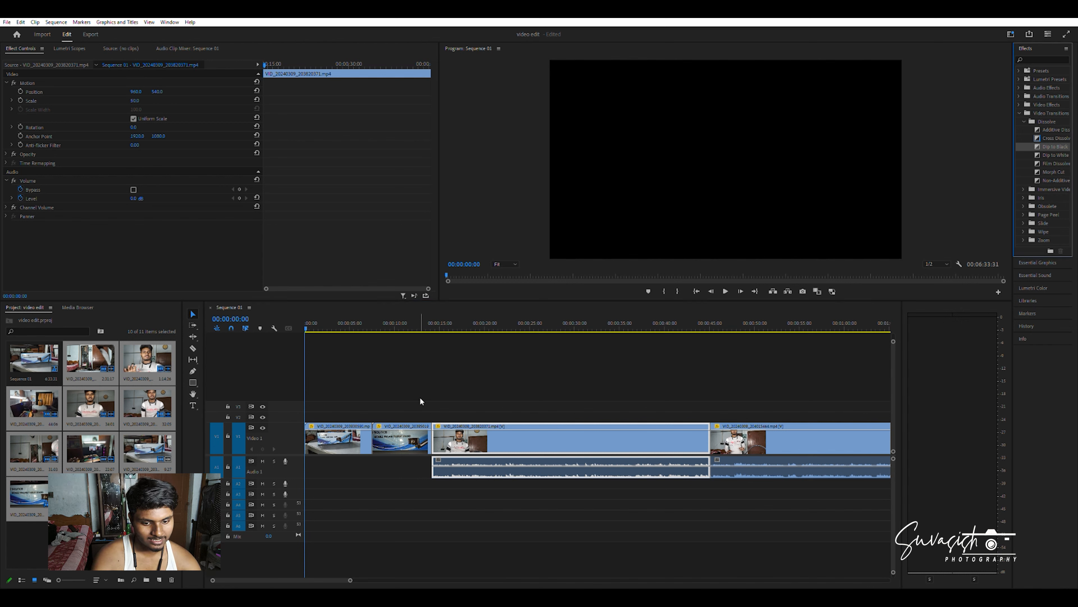
{"action": "left_click_drag", "start_coordinate": [327, 430], "coordinate": [312, 435]}
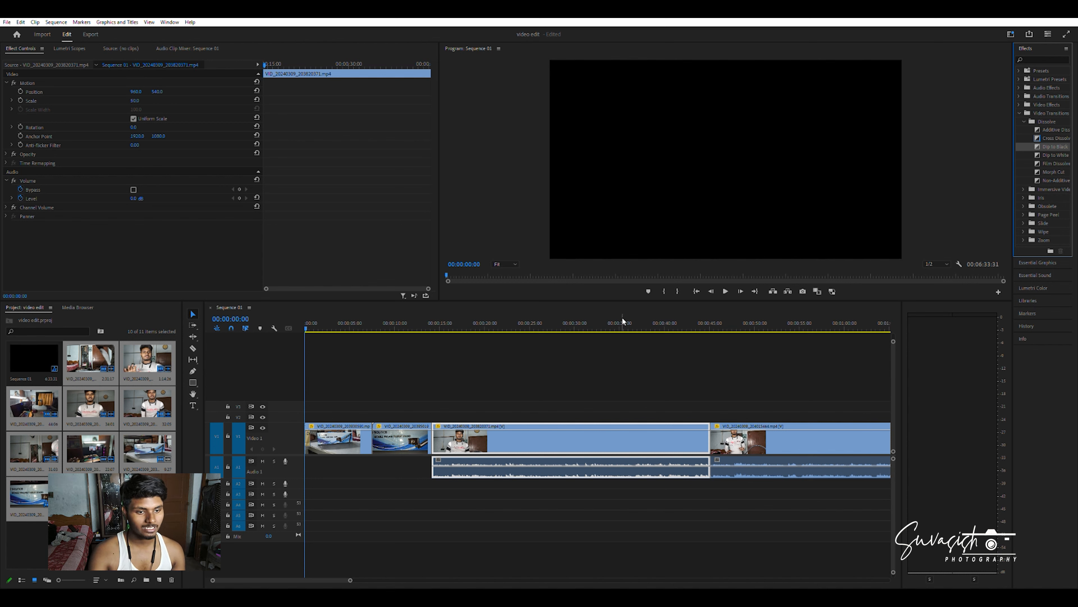
- Preview the Dip to Black transition, set its duration to about 00:00:01:27, and return the playhead to the start
{"action": "key", "text": "space"}
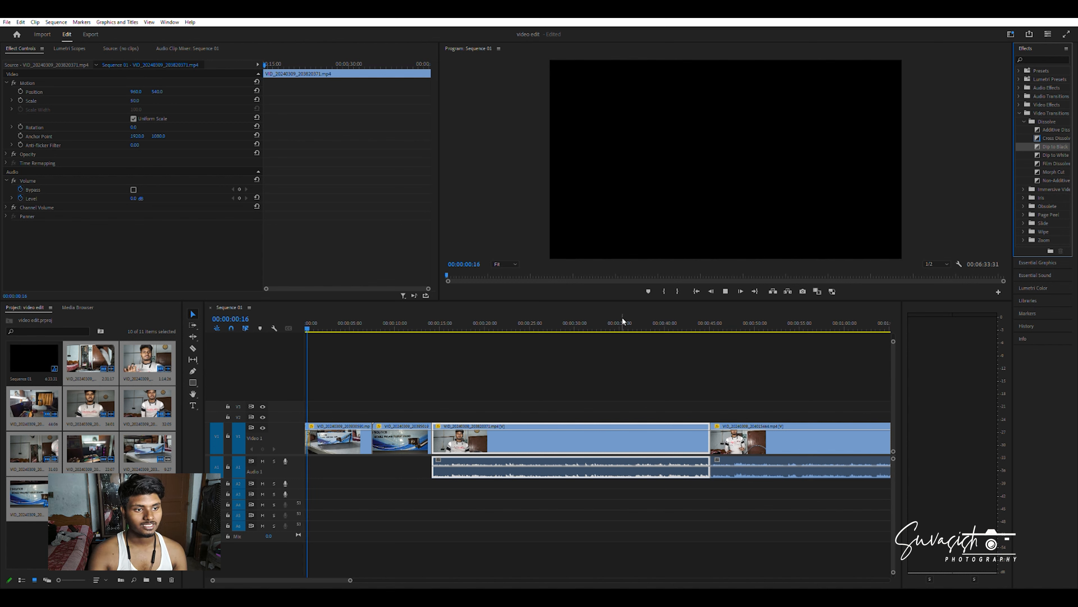
{"action": "key", "text": "space"}
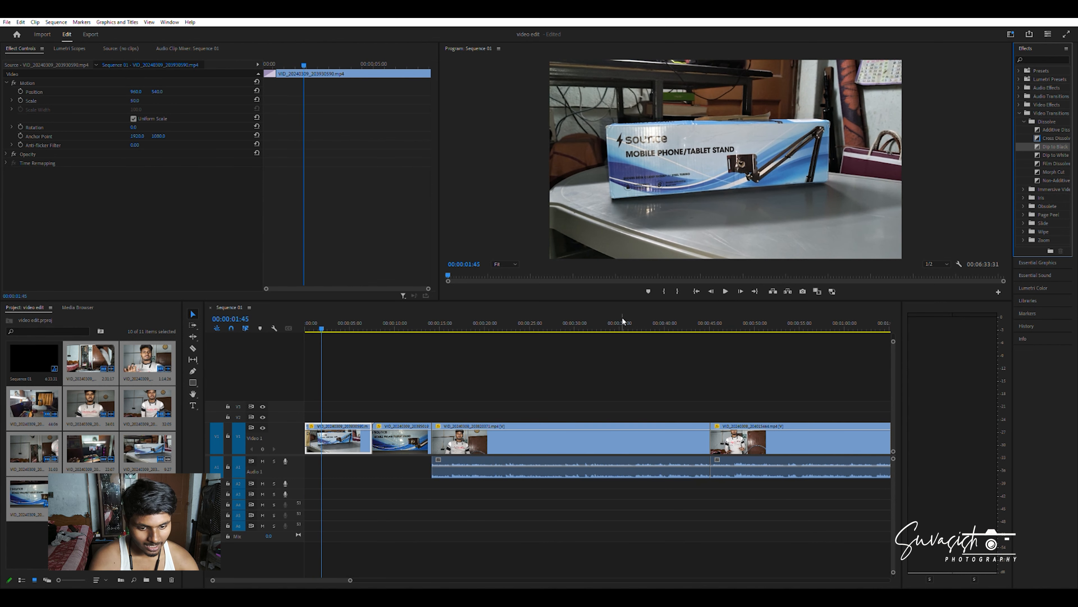
{"action": "left_click", "coordinate": [310, 434]}
{"action": "left_click_drag", "start_coordinate": [309, 433], "coordinate": [322, 437]}
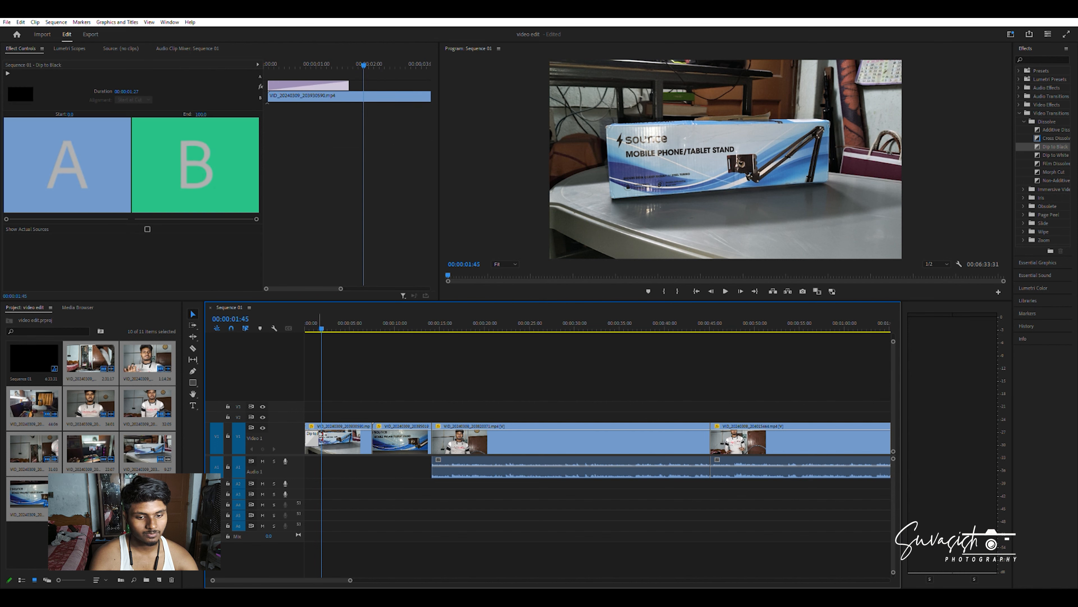
{"action": "left_click", "coordinate": [310, 325]}
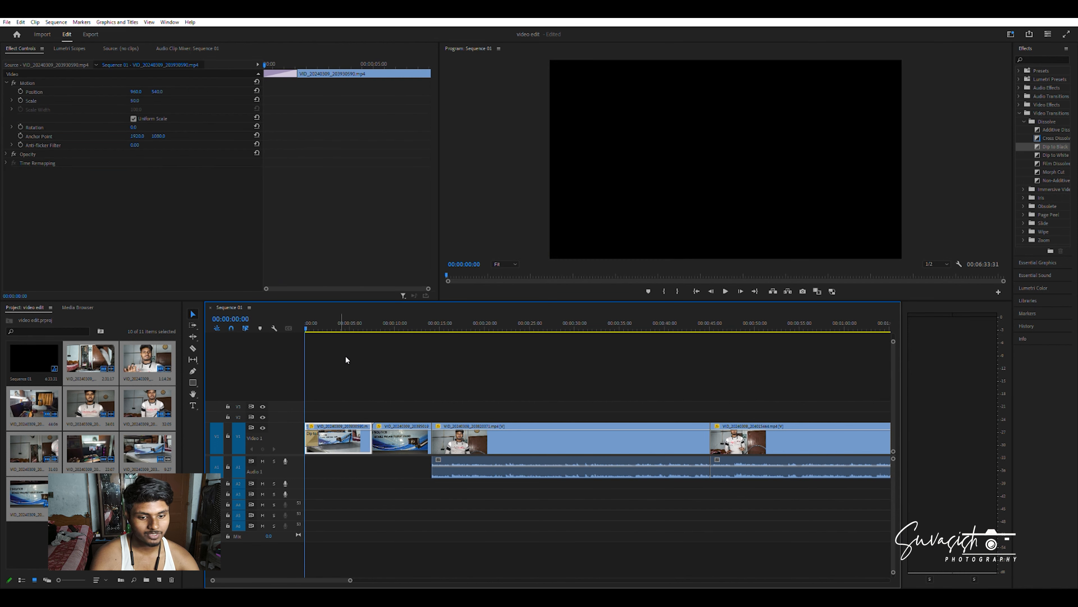
- Apply Dip to White between the two box shots, shift the transition earlier across the cut, and preview it
{"action": "key", "text": "space"}
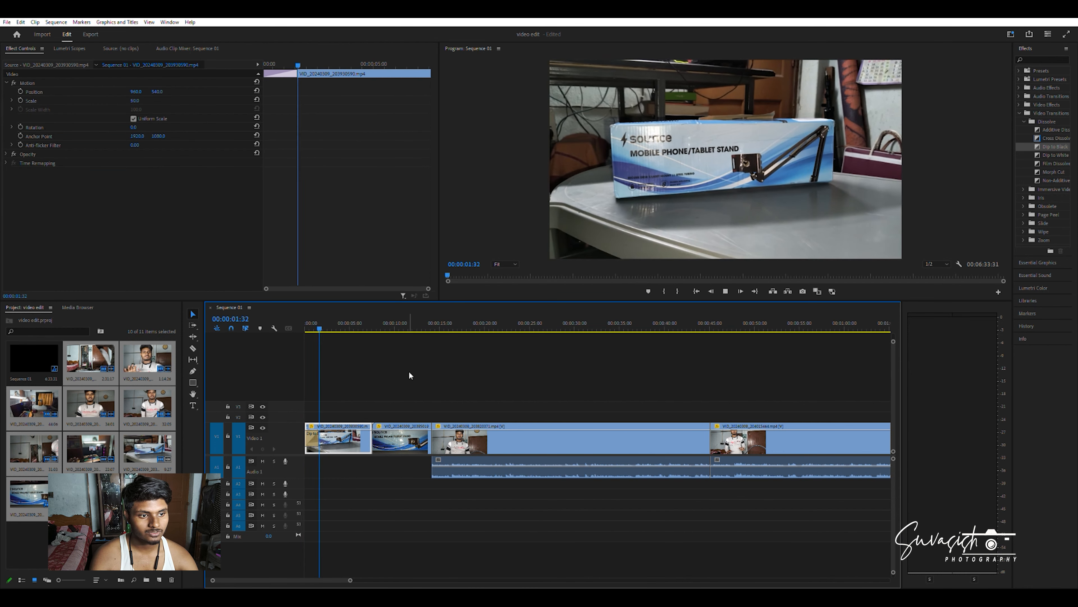
{"action": "key", "text": "space"}
{"action": "left_click_drag", "start_coordinate": [1046, 155], "coordinate": [373, 435]}
{"action": "left_click", "coordinate": [374, 437]}
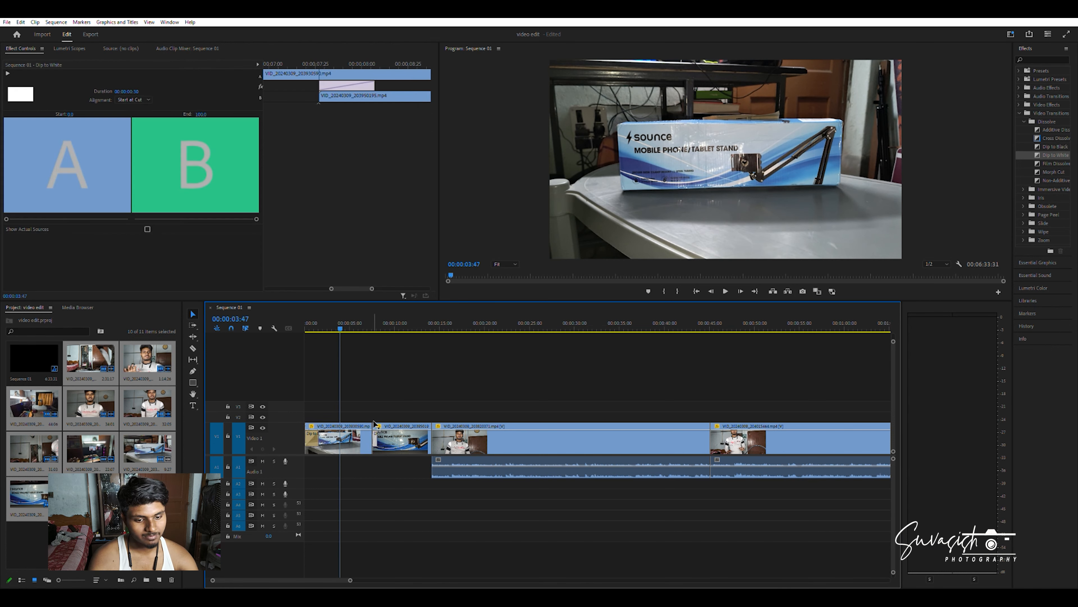
{"action": "left_click_drag", "start_coordinate": [349, 82], "coordinate": [331, 82]}
{"action": "key", "text": "space"}
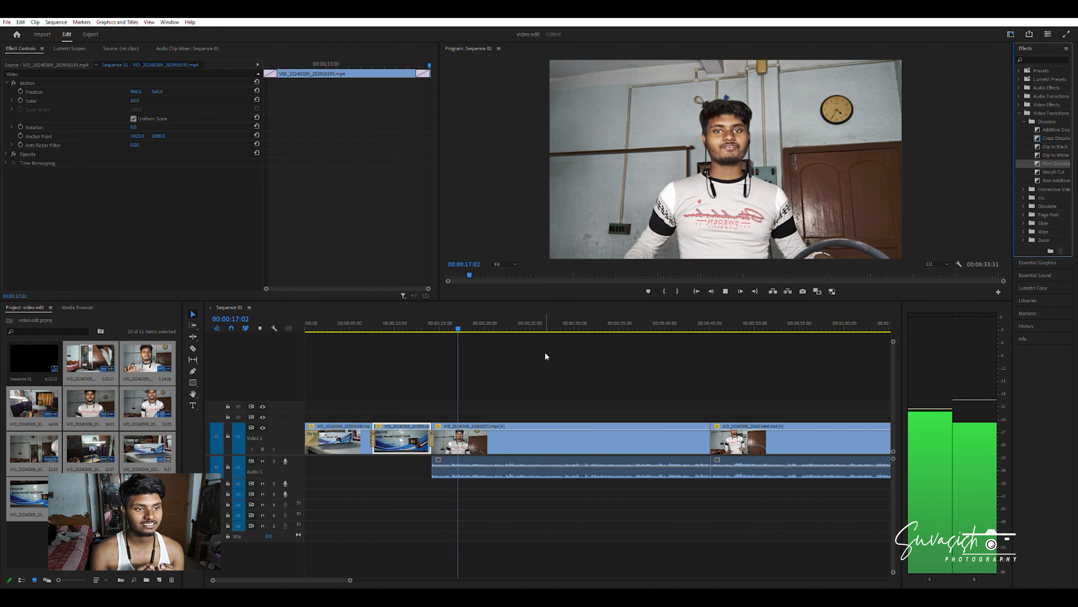
- Apply the VR Chroma Leaks immersive transition between the first and second talking clips
{"action": "left_click_drag", "start_coordinate": [356, 576], "coordinate": [410, 585]}
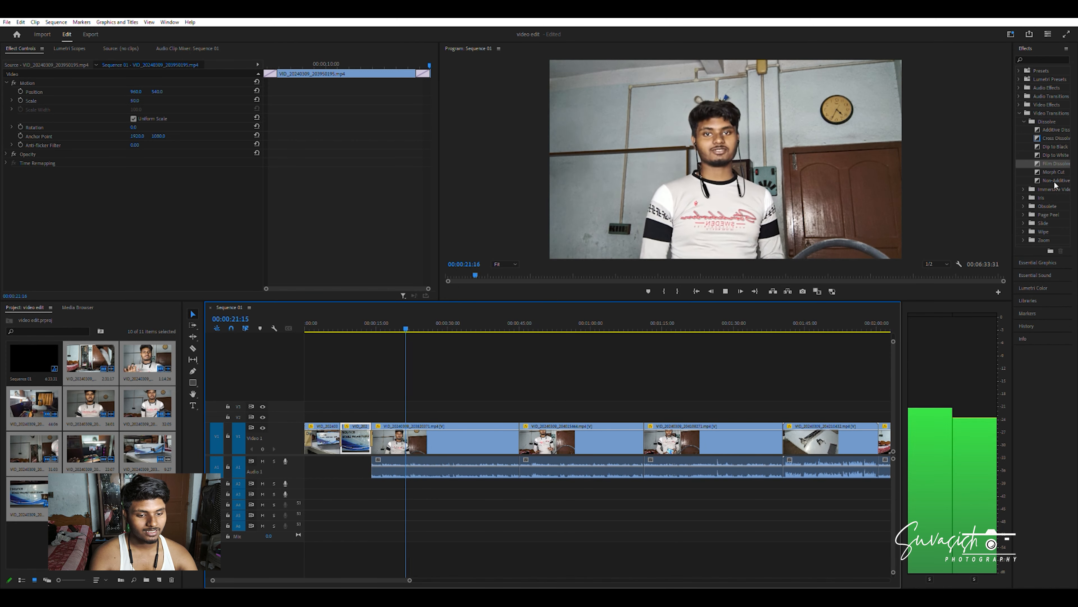
{"action": "left_click", "coordinate": [1024, 188]}
{"action": "key", "text": "space"}
{"action": "left_click_drag", "start_coordinate": [1045, 195], "coordinate": [522, 431]}
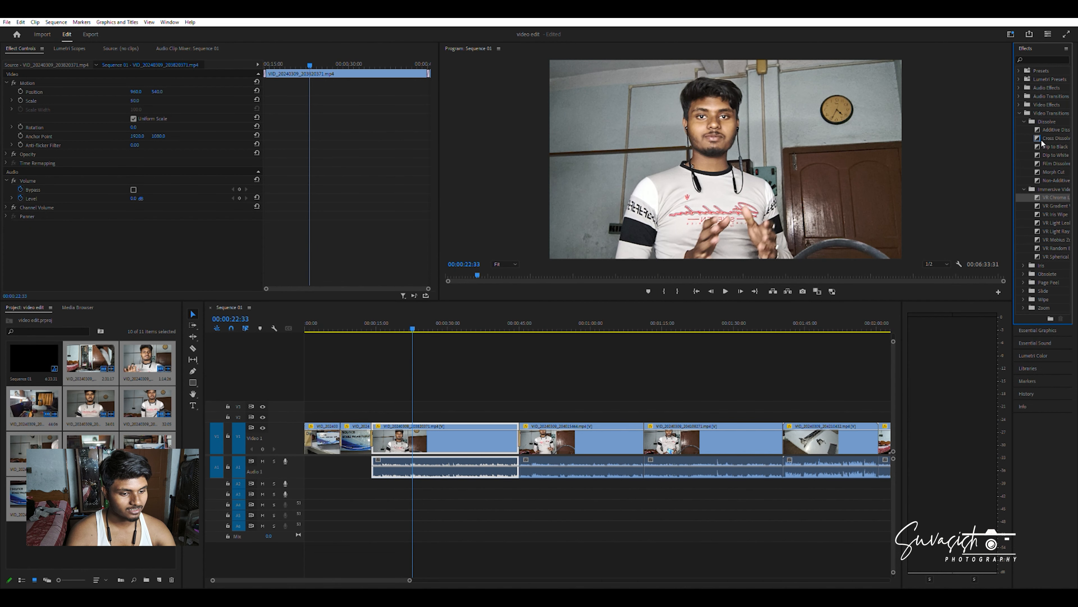
- Add Dip to Black before the third talking clip and Film Dissolve before the stand-parts shot, shifting the Film Dissolve earlier over its cut
{"action": "left_click_drag", "start_coordinate": [1043, 146], "coordinate": [645, 430]}
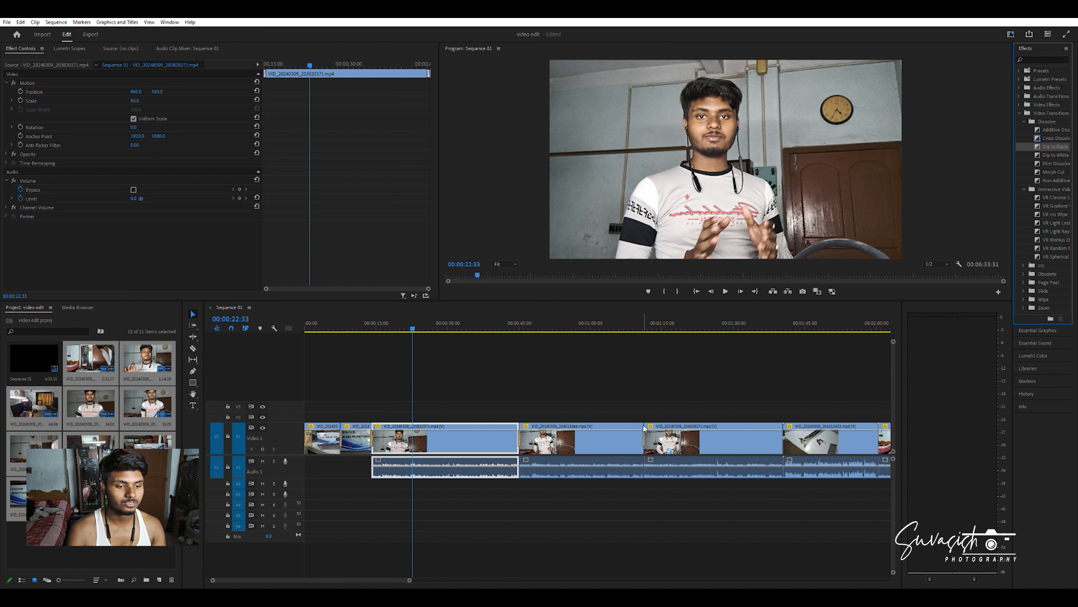
{"action": "left_click_drag", "start_coordinate": [1057, 164], "coordinate": [785, 436]}
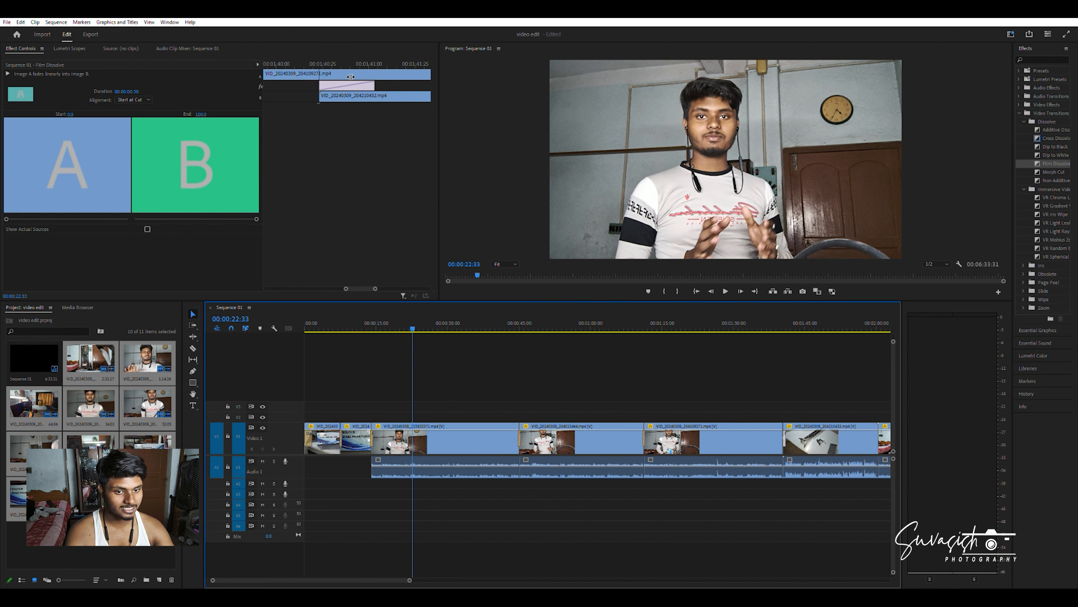
{"action": "left_click_drag", "start_coordinate": [351, 77], "coordinate": [330, 76]}
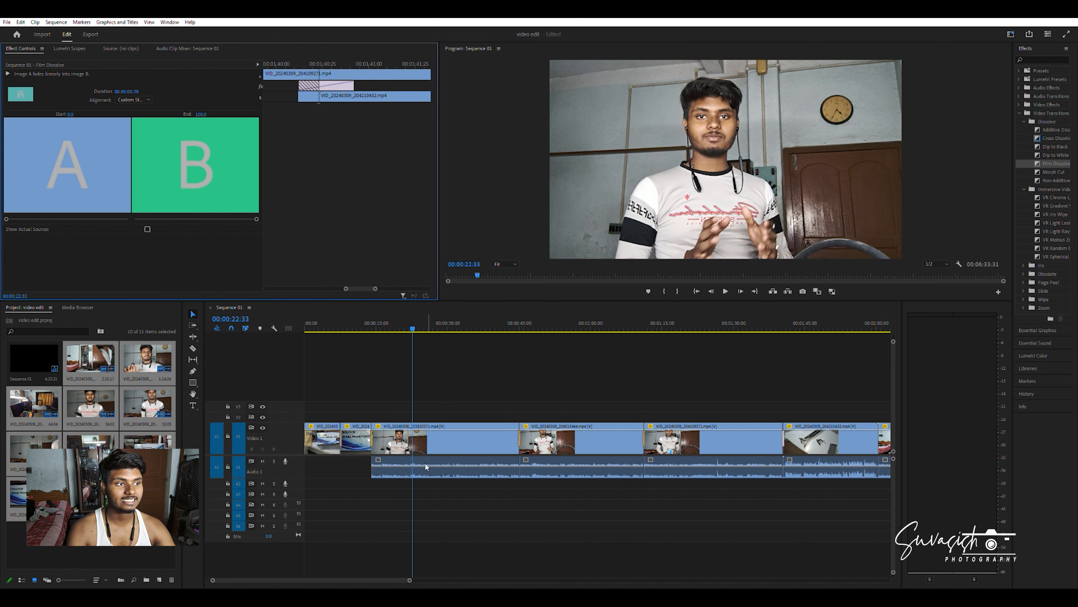
- Apply Morph Cut at the start of the stand-parts shot and Dip to Black at its end, centred on the cut
{"action": "left_click_drag", "start_coordinate": [385, 572], "coordinate": [408, 570]}
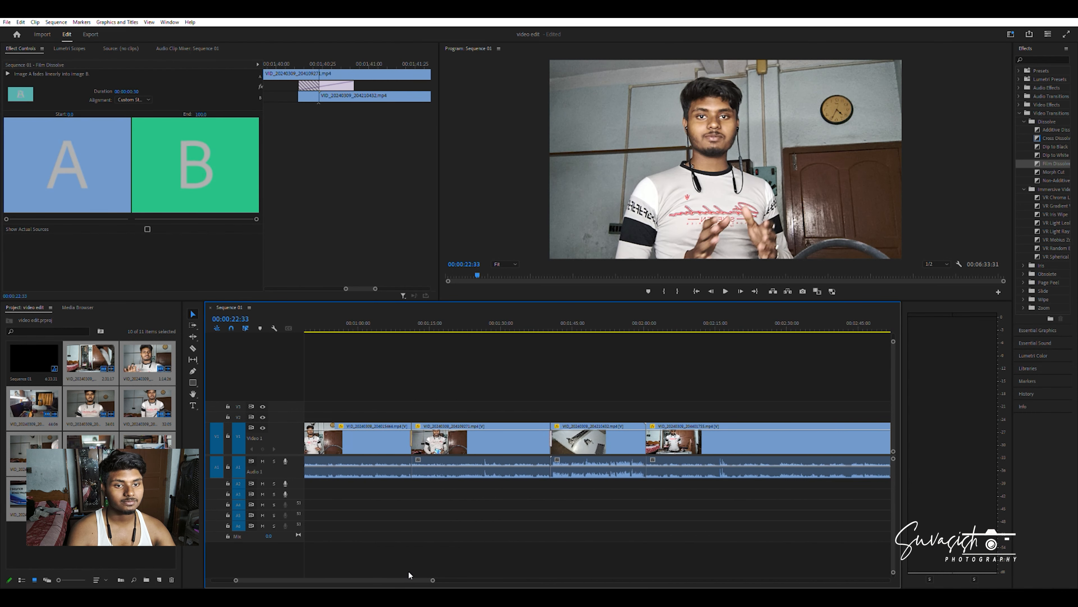
{"action": "left_click_drag", "start_coordinate": [1057, 171], "coordinate": [552, 437]}
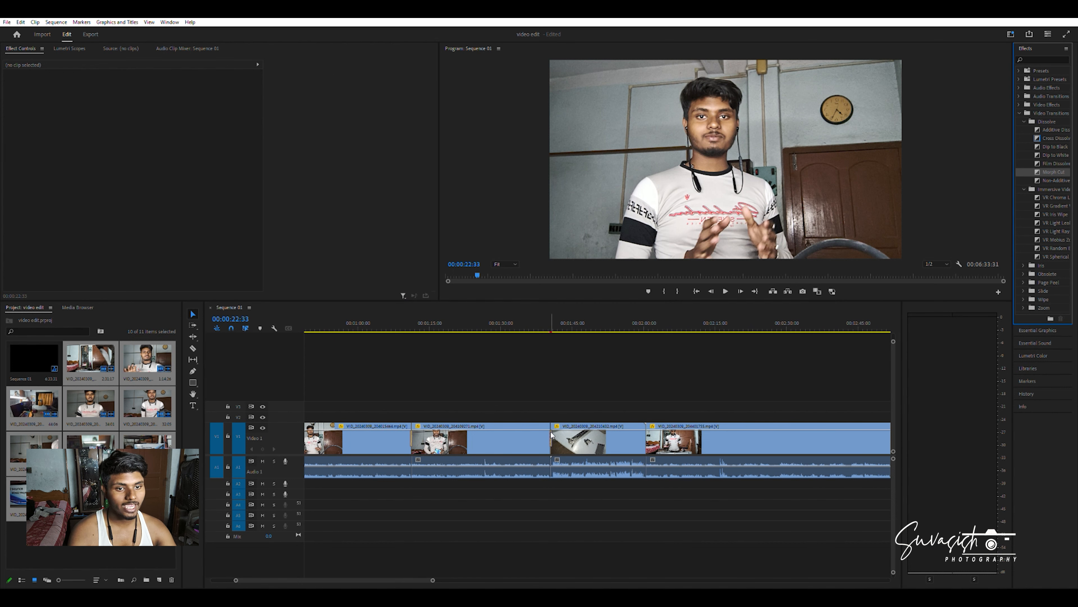
{"action": "left_click_drag", "start_coordinate": [1055, 146], "coordinate": [645, 434]}
{"action": "left_click_drag", "start_coordinate": [339, 86], "coordinate": [367, 85]}
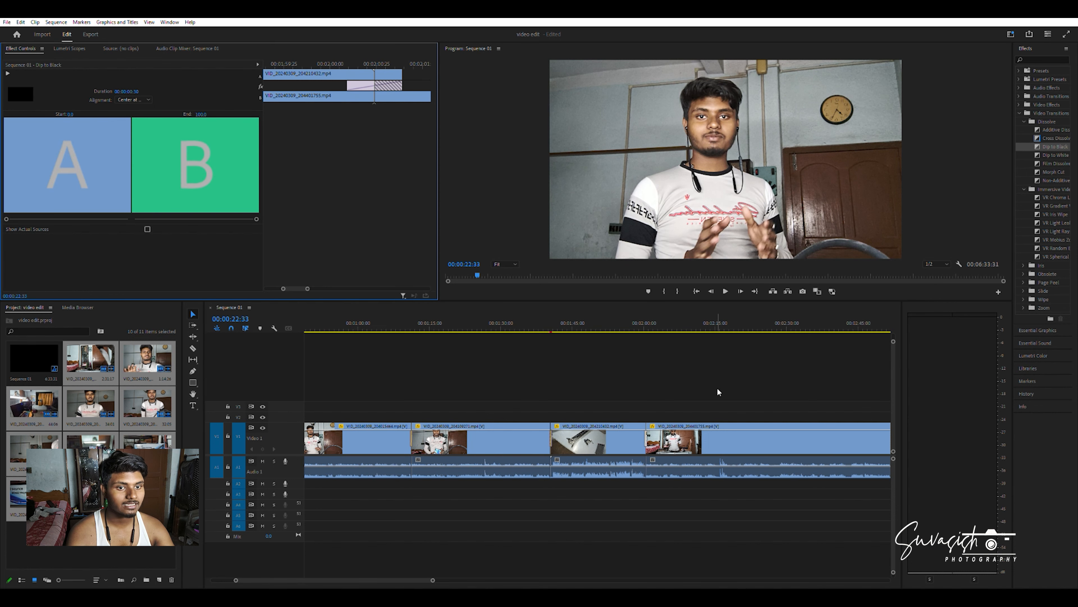
- Apply Dip to White at the end of the long stand demonstration clip, near 00:04:17, and shift it earlier over the cut
{"action": "left_click", "coordinate": [607, 324]}
{"action": "left_click_drag", "start_coordinate": [388, 571], "coordinate": [458, 572]}
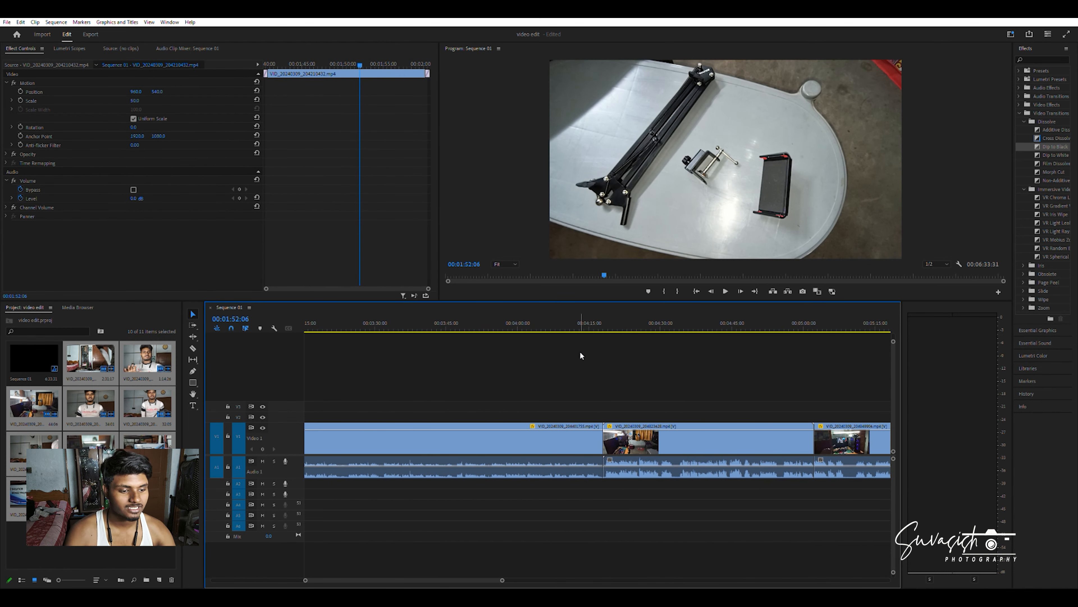
{"action": "left_click", "coordinate": [598, 324]}
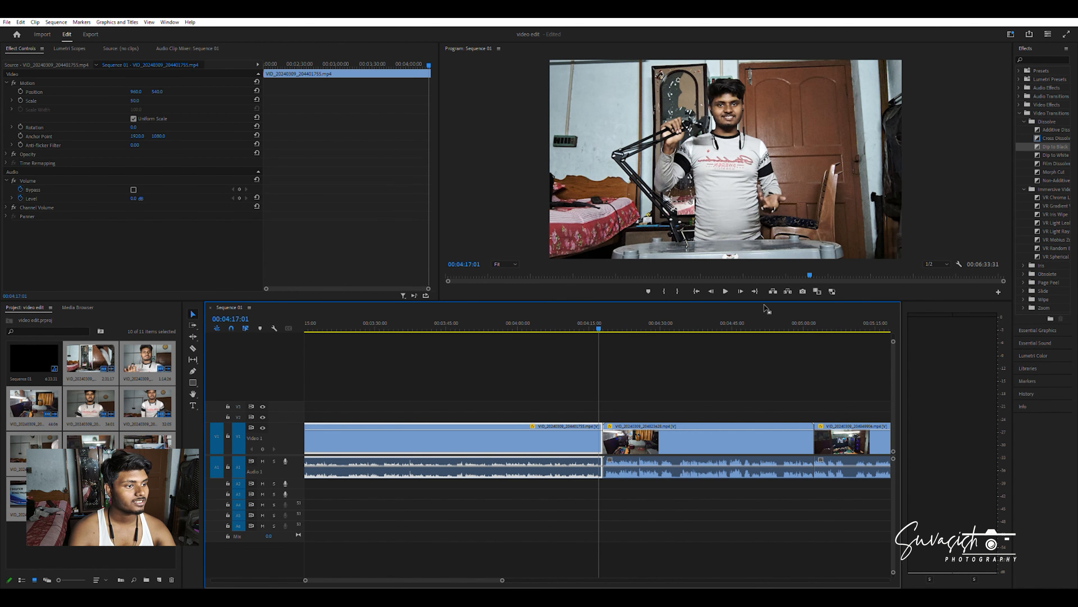
{"action": "left_click_drag", "start_coordinate": [1048, 155], "coordinate": [606, 431]}
{"action": "left_click_drag", "start_coordinate": [348, 80], "coordinate": [327, 80]}
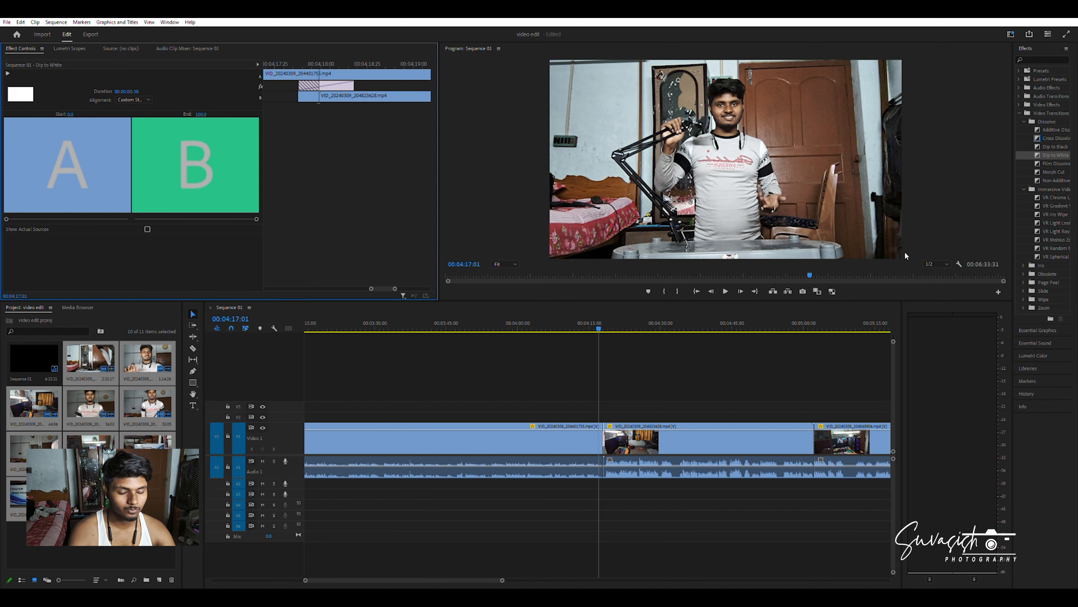
- Apply Dip to Black at the starts of the last two clips and default video and audio transitions at the sequence's end
{"action": "left_click_drag", "start_coordinate": [1055, 147], "coordinate": [815, 440]}
{"action": "scroll", "coordinate": [764, 442], "scroll_direction": "down", "scroll_amount": 10}
{"action": "left_click_drag", "start_coordinate": [1055, 147], "coordinate": [389, 440]}
{"action": "left_click", "coordinate": [745, 441]}
{"action": "key", "text": "shift+d"}
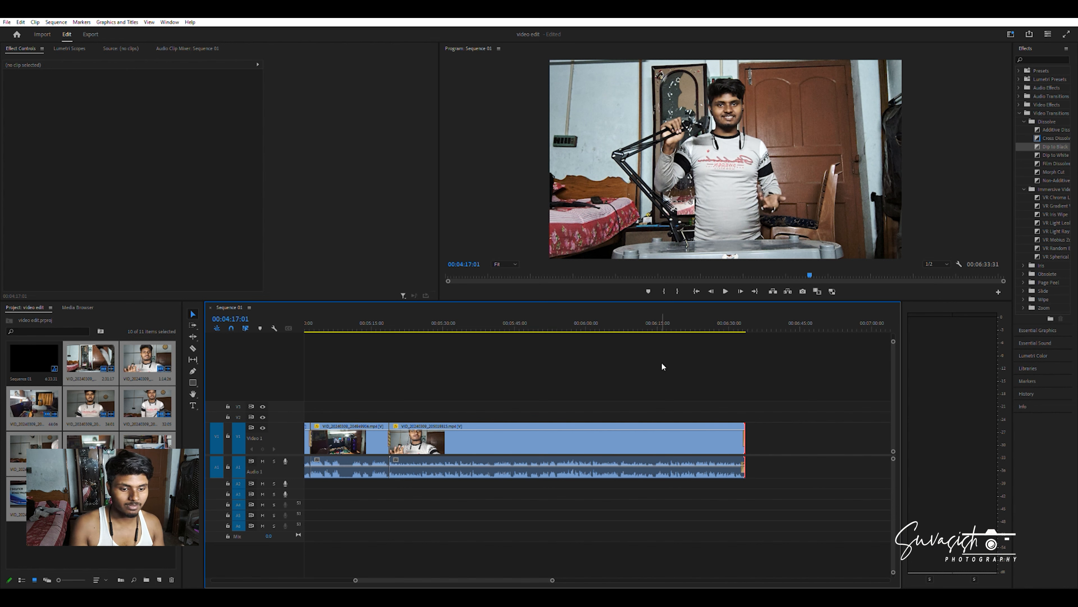
- Play the last clip from about 00:06:17 to the end to check the closing transitions
{"action": "left_click", "coordinate": [669, 325]}
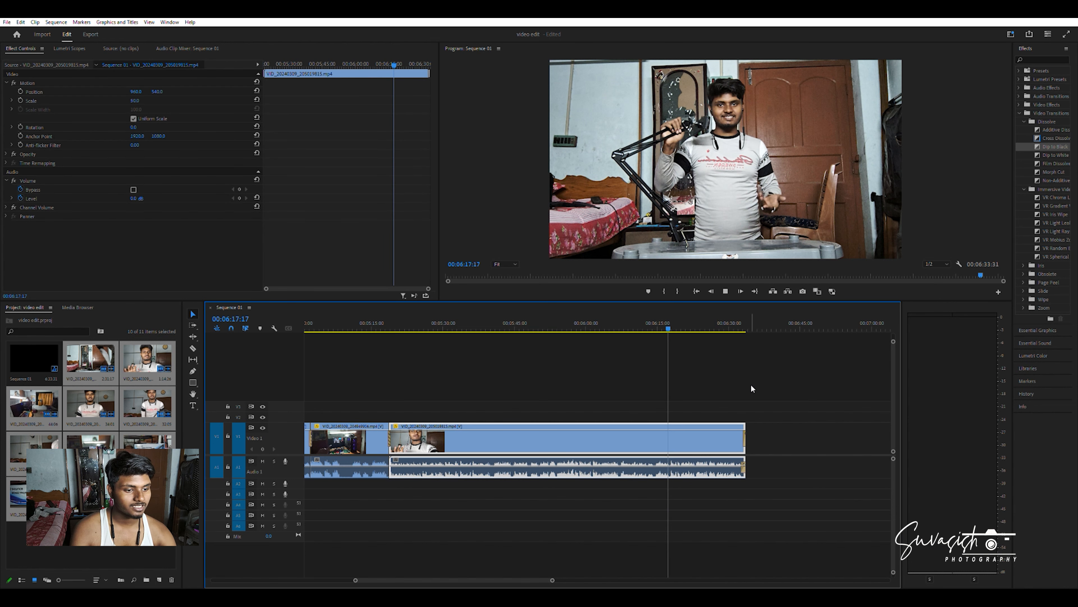
{"action": "key", "text": "space"}
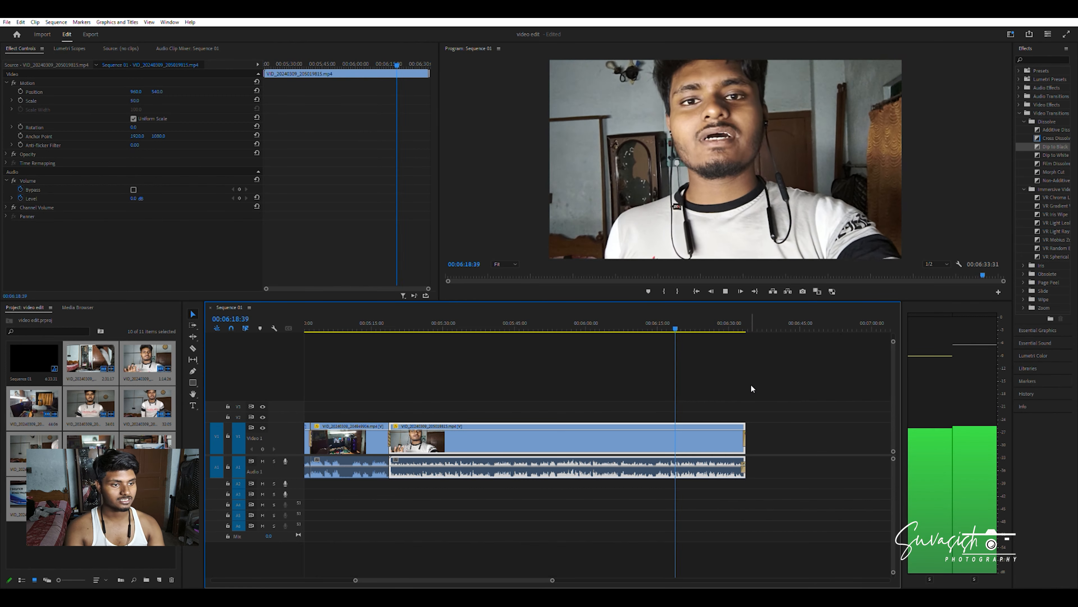
{"action": "left_click_drag", "start_coordinate": [688, 328], "coordinate": [725, 327]}
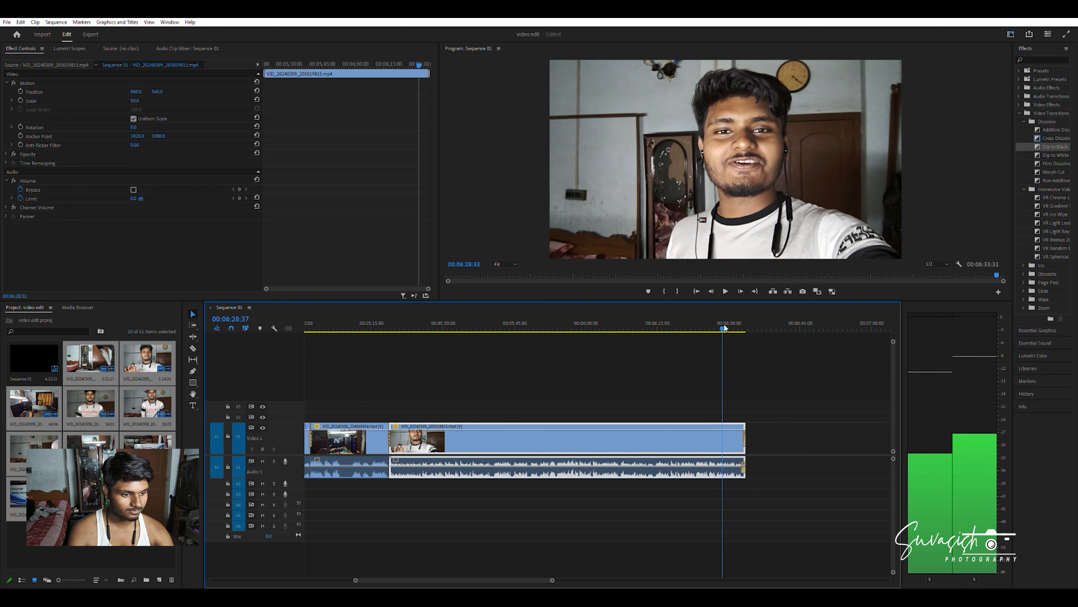
{"action": "key", "text": "space"}
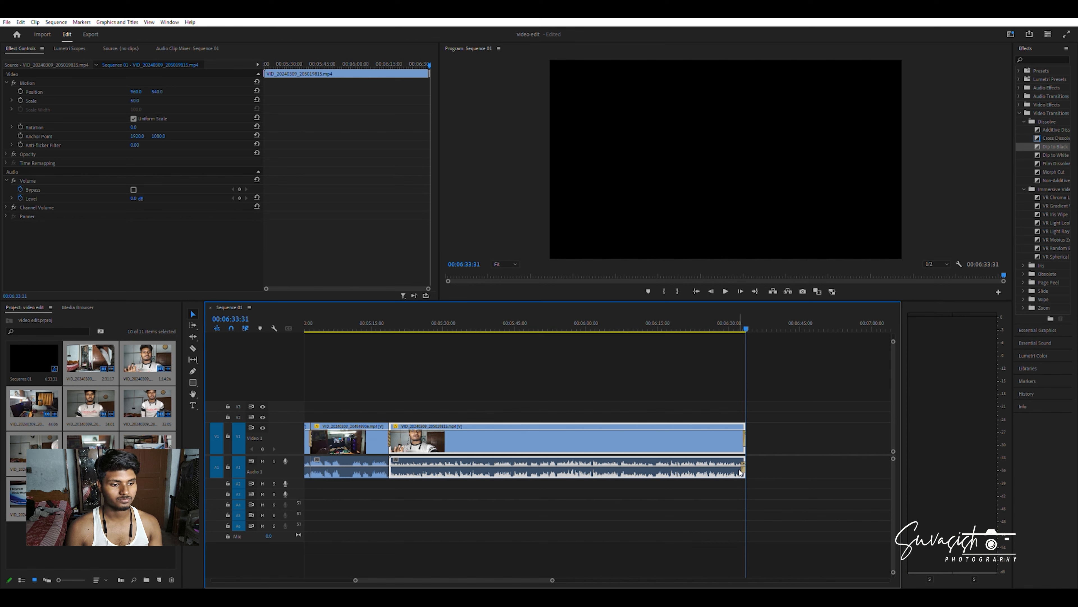
- Lengthen the closing audio fade to about 4 seconds and the closing Cross Dissolve to about 00:00:01:07, and replay the ending
{"action": "left_click_drag", "start_coordinate": [742, 468], "coordinate": [727, 467]}
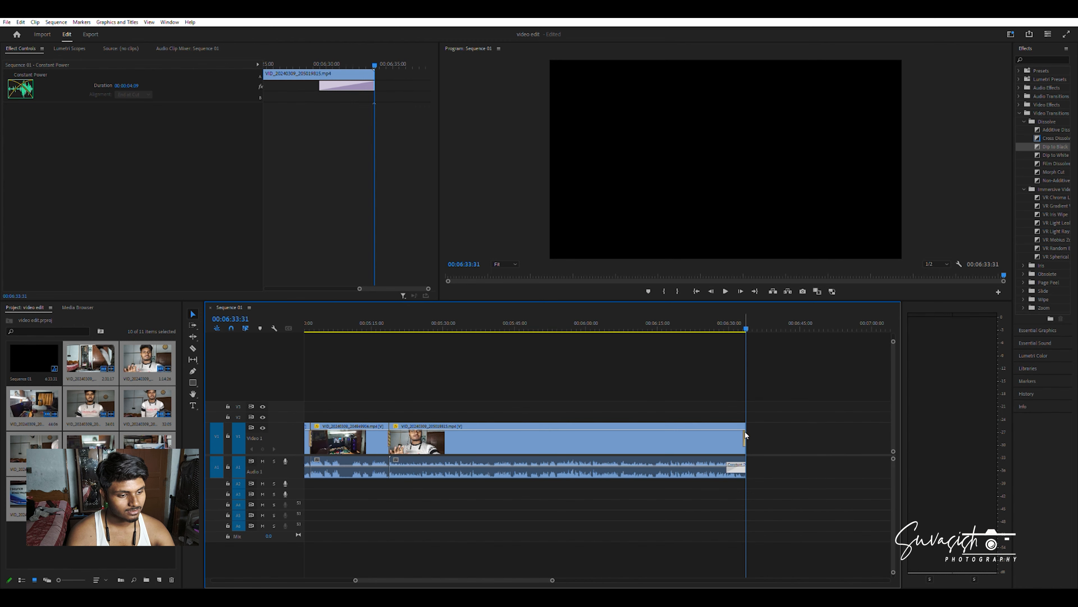
{"action": "left_click", "coordinate": [745, 434]}
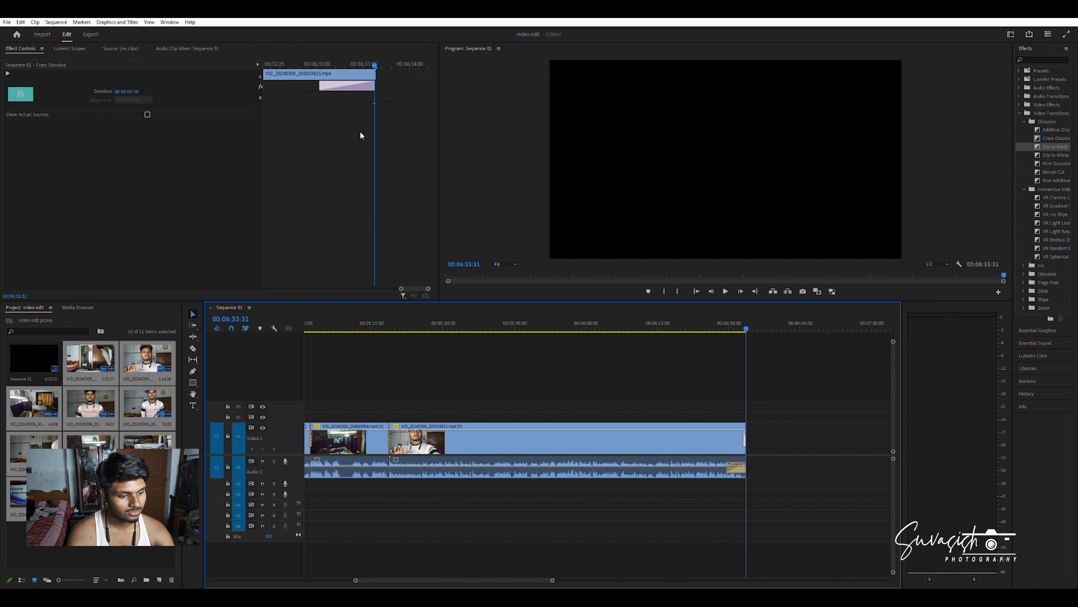
{"action": "left_click_drag", "start_coordinate": [320, 83], "coordinate": [269, 81]}
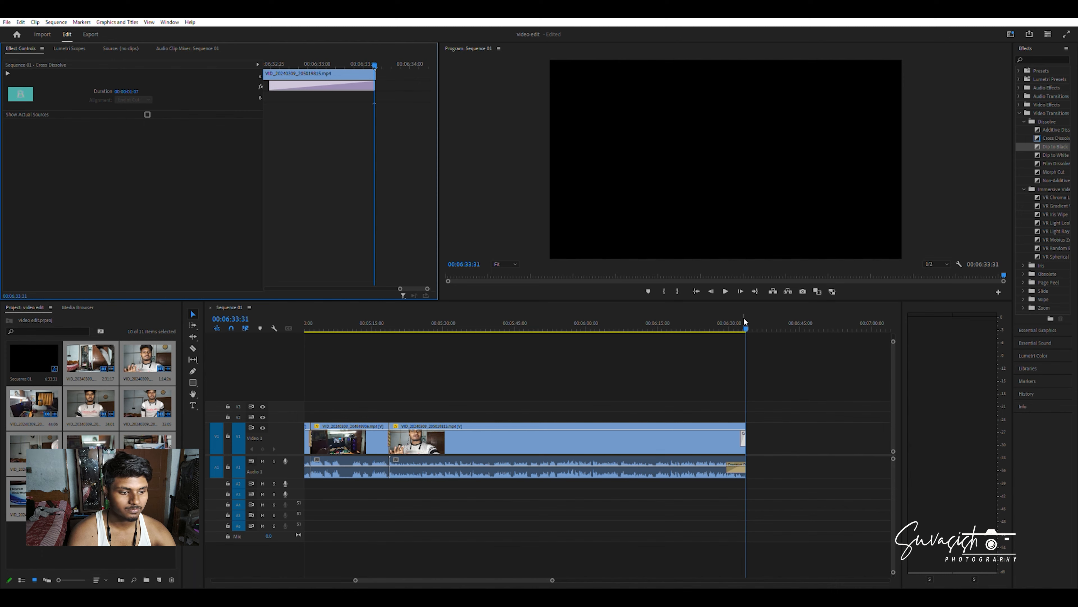
{"action": "left_click_drag", "start_coordinate": [744, 322], "coordinate": [694, 324]}
{"action": "key", "text": "space"}
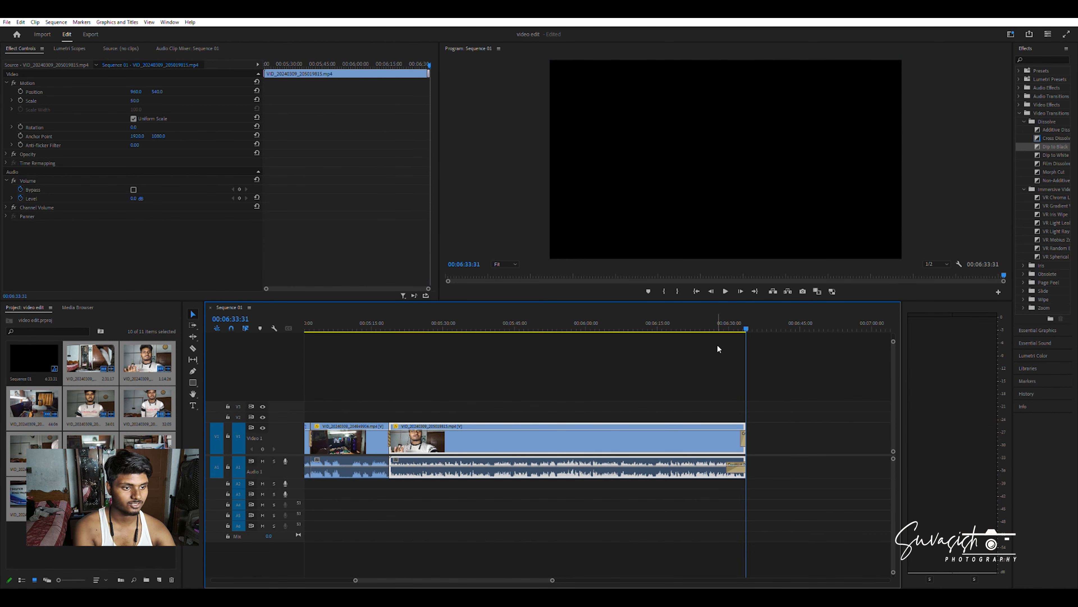
- Place the background music file on the Audio 2 track at the start of the sequence and play its opening
{"action": "key", "text": "Home"}
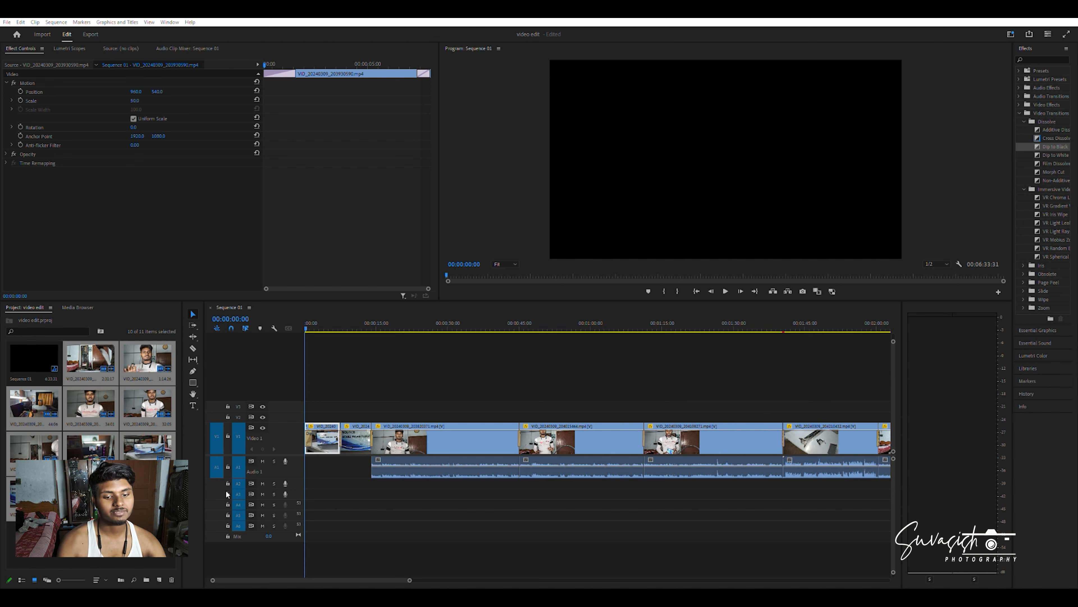
{"action": "left_click_drag", "start_coordinate": [501, 582], "coordinate": [312, 481]}
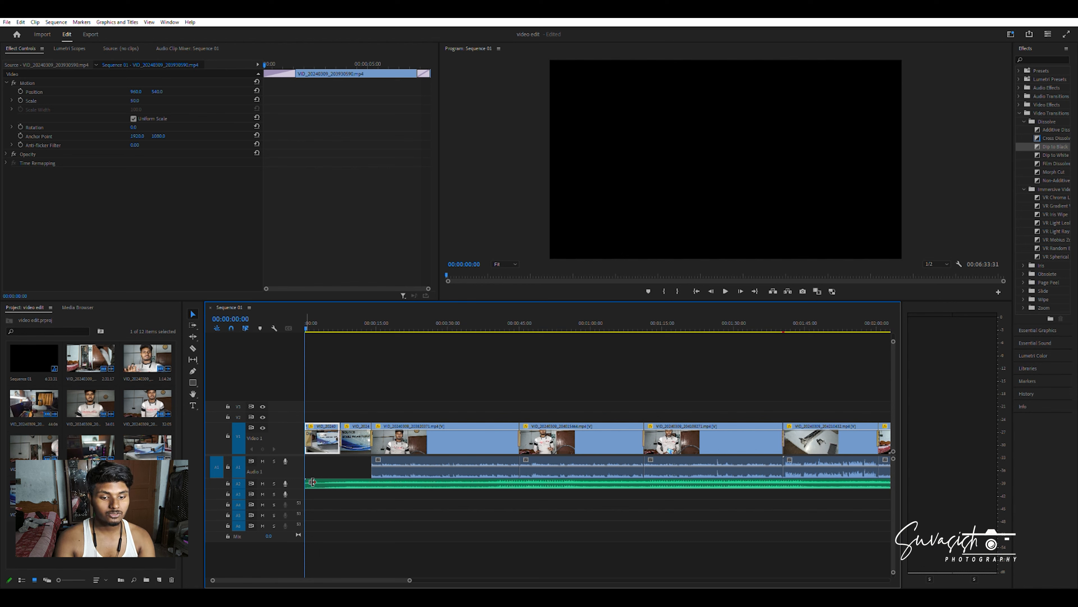
{"action": "key", "text": "space"}
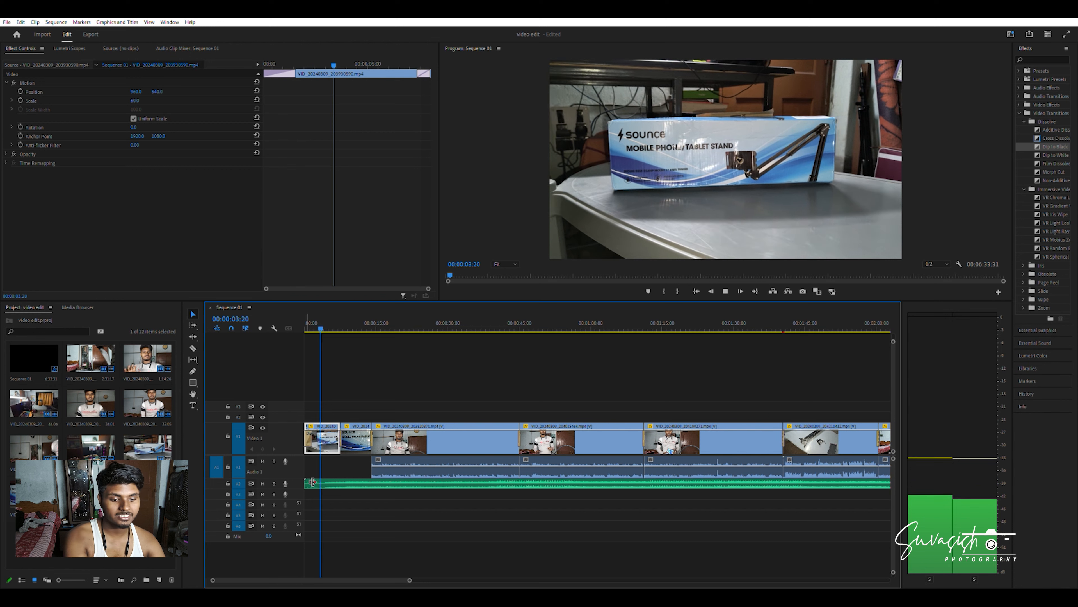
{"action": "key", "text": "space"}
- Apply the default audio transition to the start of the background music and preview from the beginning into the first talking clip
{"action": "left_click", "coordinate": [307, 482]}
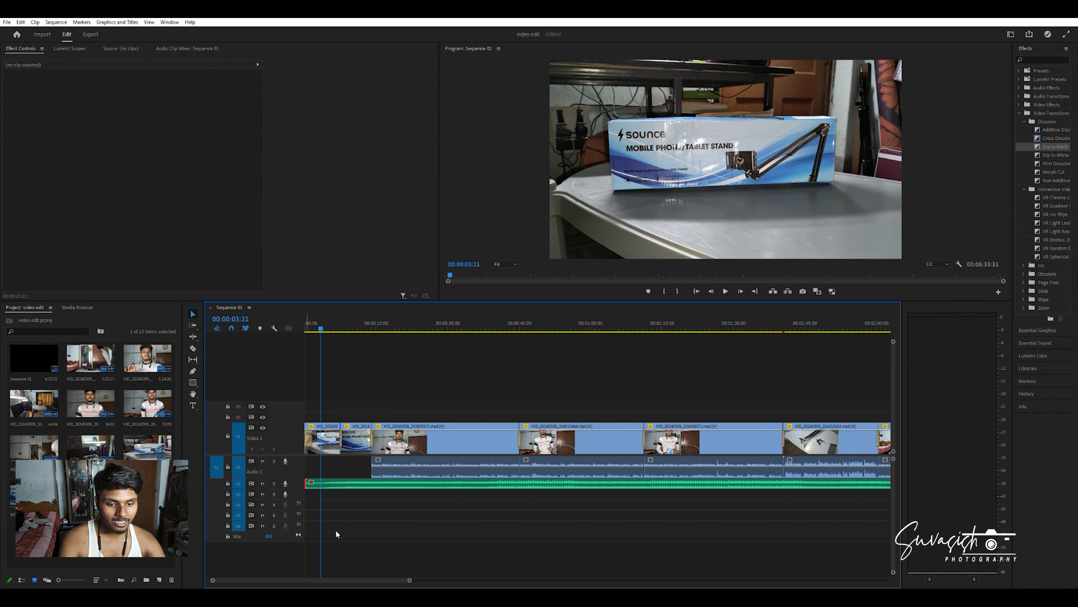
{"action": "key", "text": "ctrl+shift+d"}
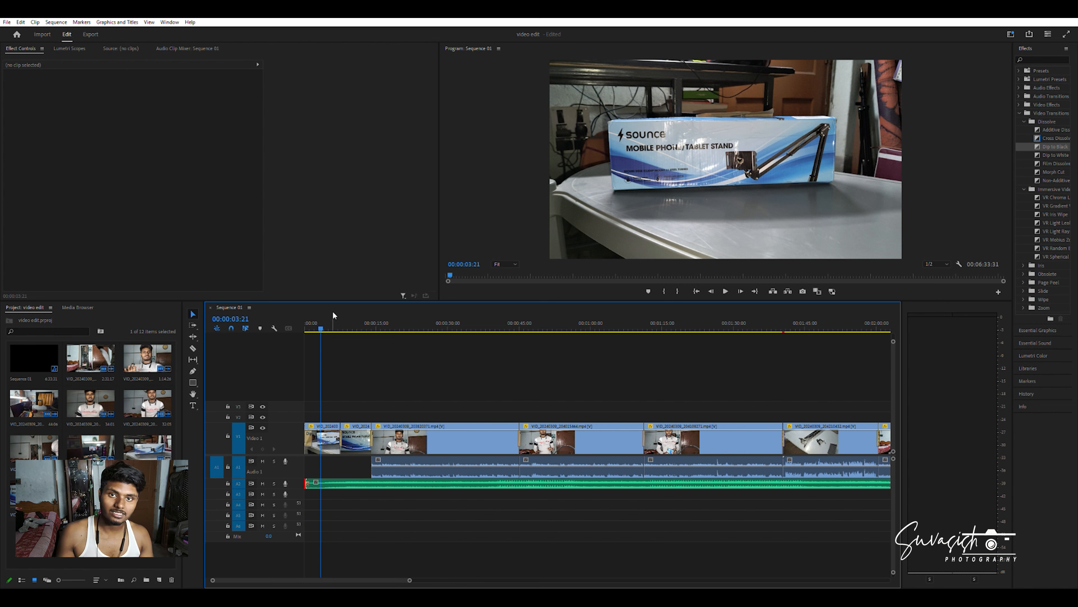
{"action": "left_click_drag", "start_coordinate": [319, 325], "coordinate": [295, 323]}
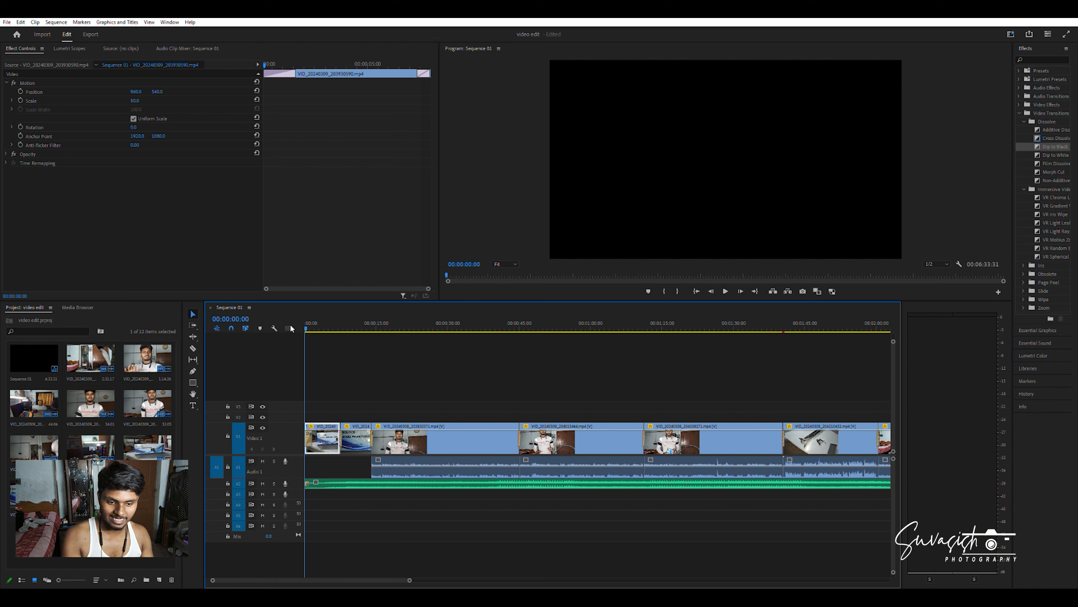
{"action": "key", "text": "space"}
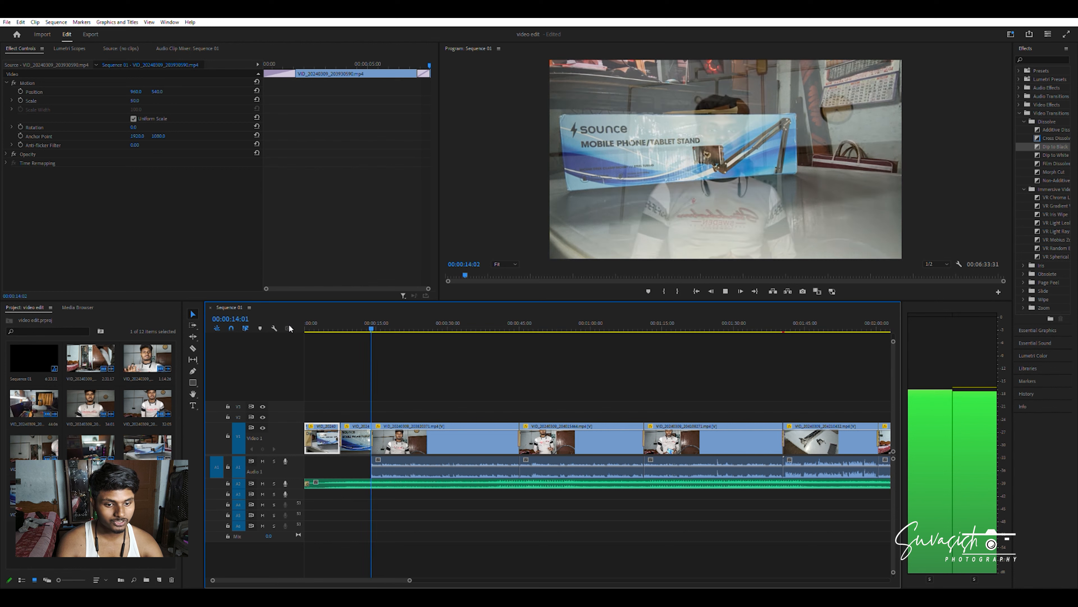
{"action": "key", "text": "space"}
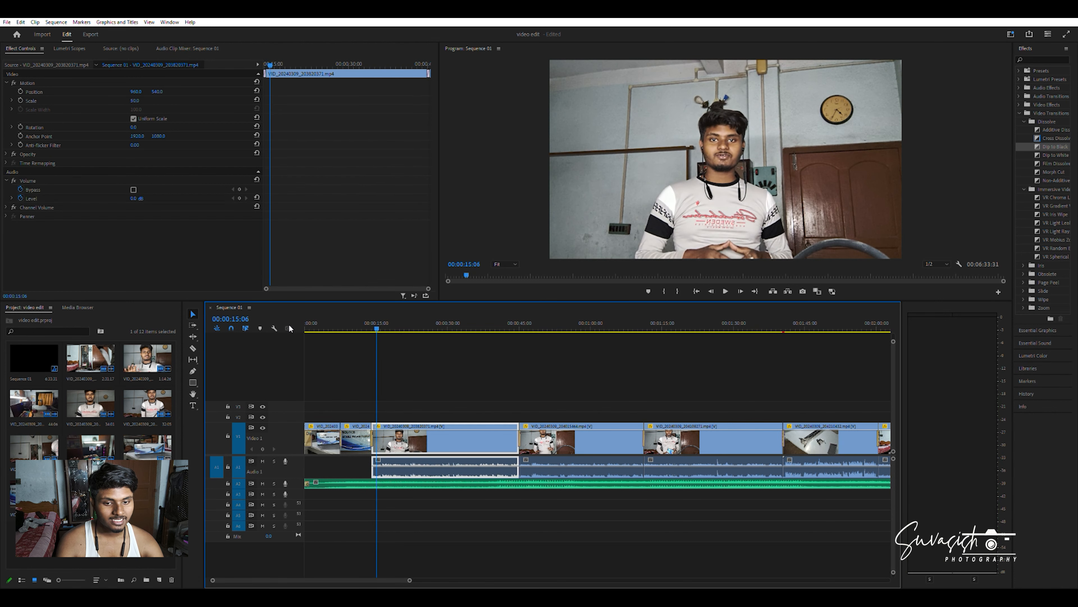
- Split the background music at 00:00:14:07, where the first talking clip begins, and select the part after the cut
{"action": "left_click_drag", "start_coordinate": [377, 326], "coordinate": [372, 325]}
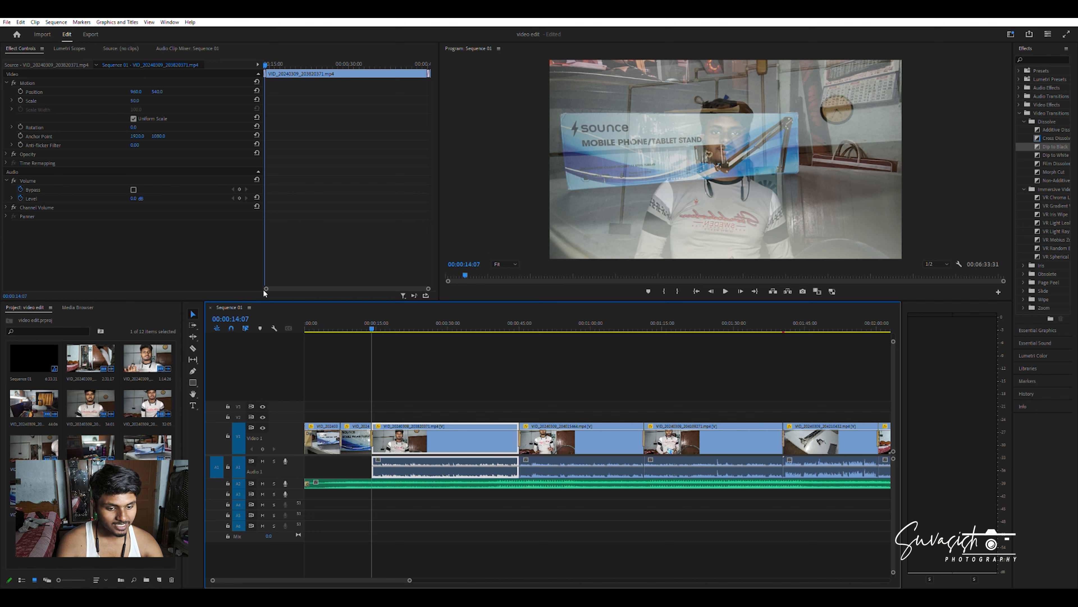
{"action": "left_click", "coordinate": [192, 348]}
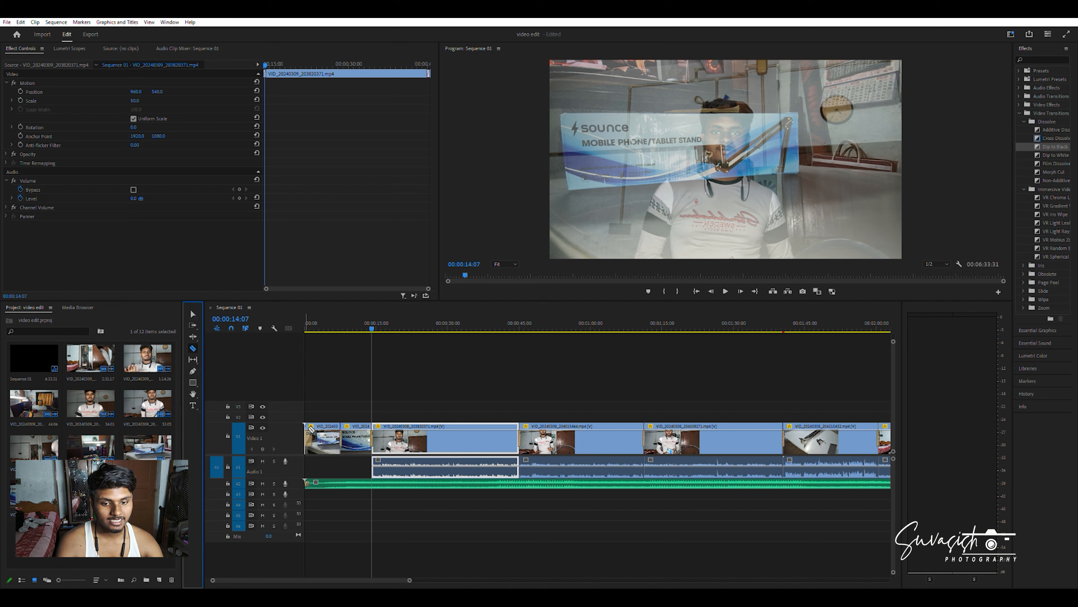
{"action": "left_click", "coordinate": [372, 482]}
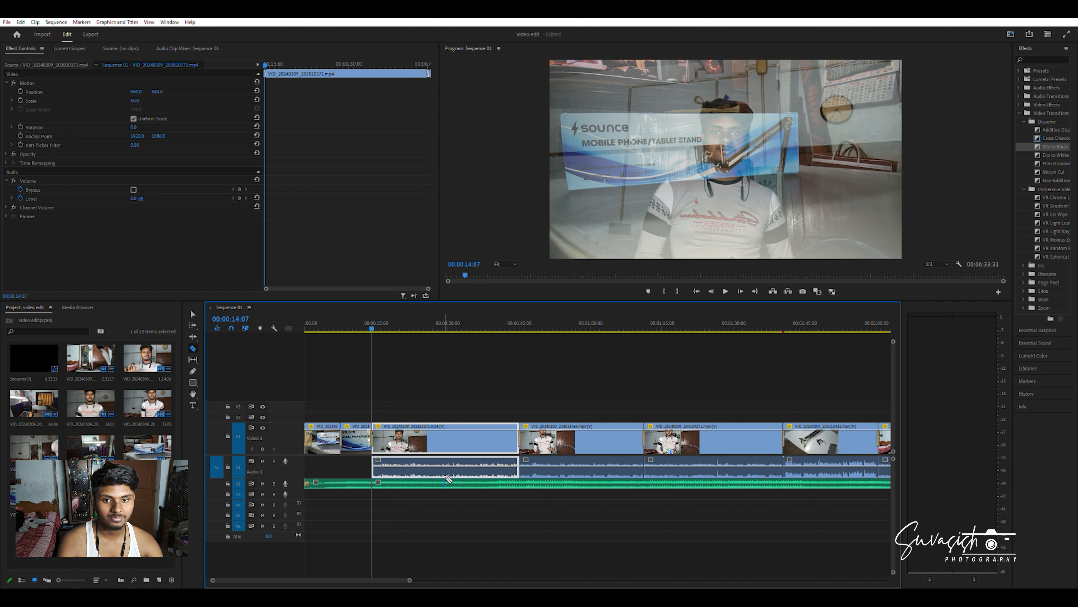
{"action": "left_click", "coordinate": [192, 313]}
{"action": "left_click", "coordinate": [413, 484]}
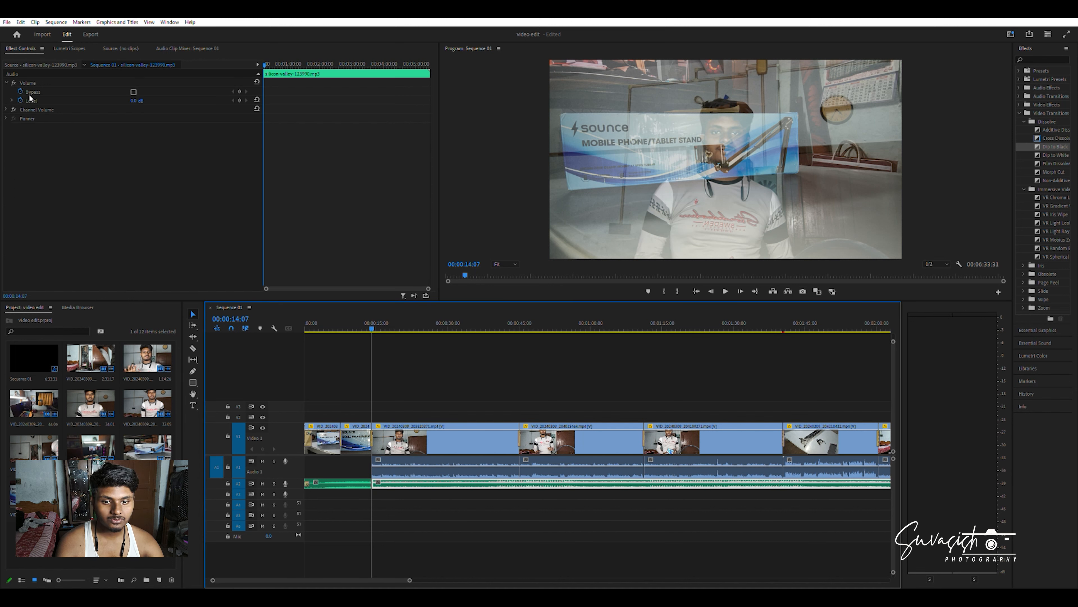
- Lower the volume level of the background music after the cut to about -4.4 dB and preview it under the talking clip
{"action": "left_click", "coordinate": [142, 95]}
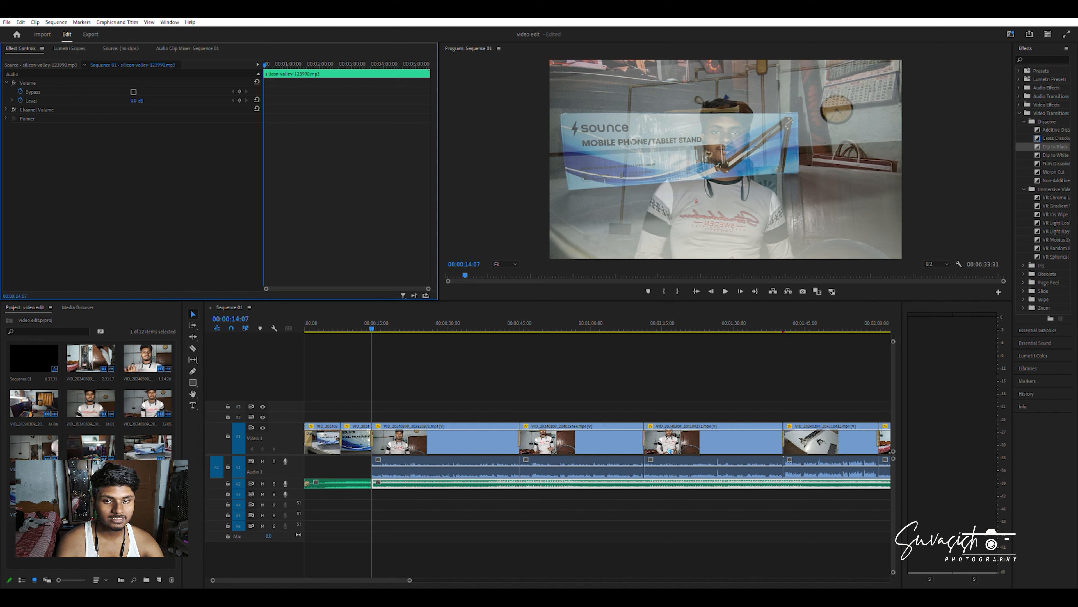
{"action": "left_click_drag", "start_coordinate": [135, 100], "coordinate": [119, 101]}
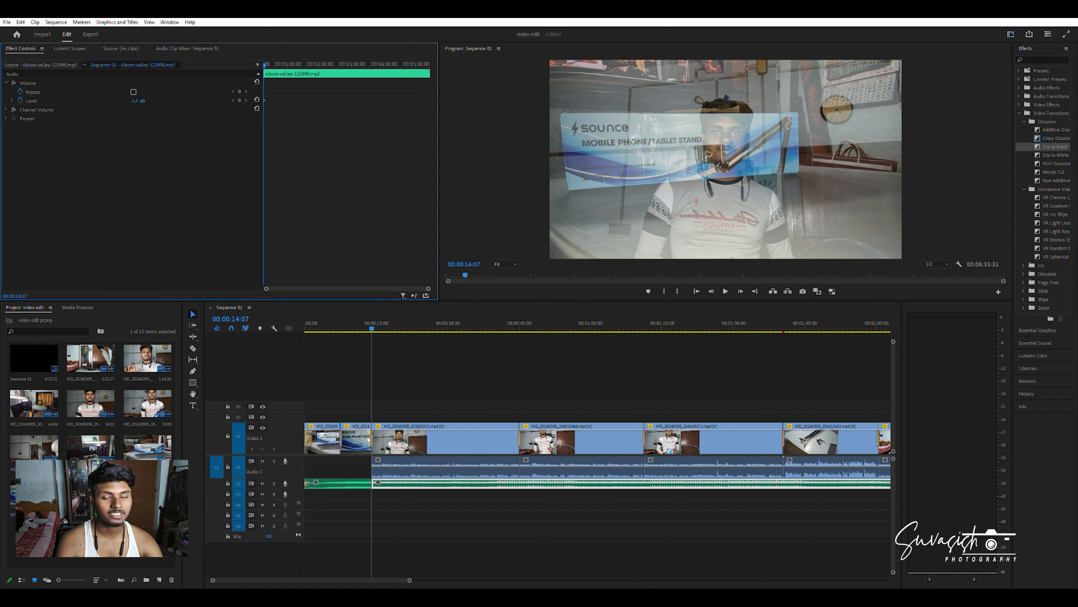
{"action": "left_click_drag", "start_coordinate": [118, 100], "coordinate": [116, 101]}
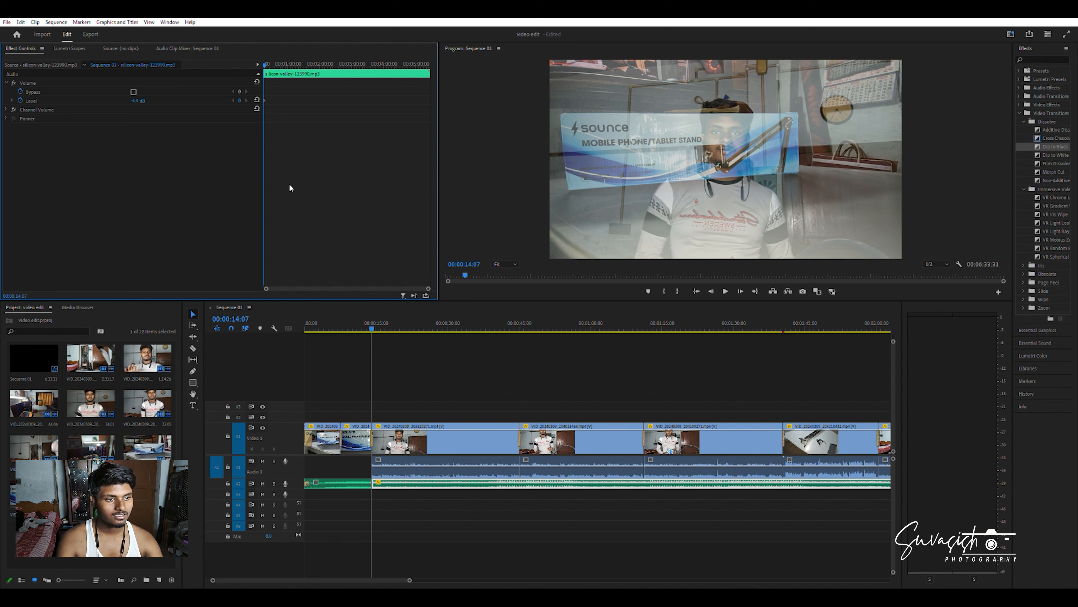
{"action": "key", "text": "space"}
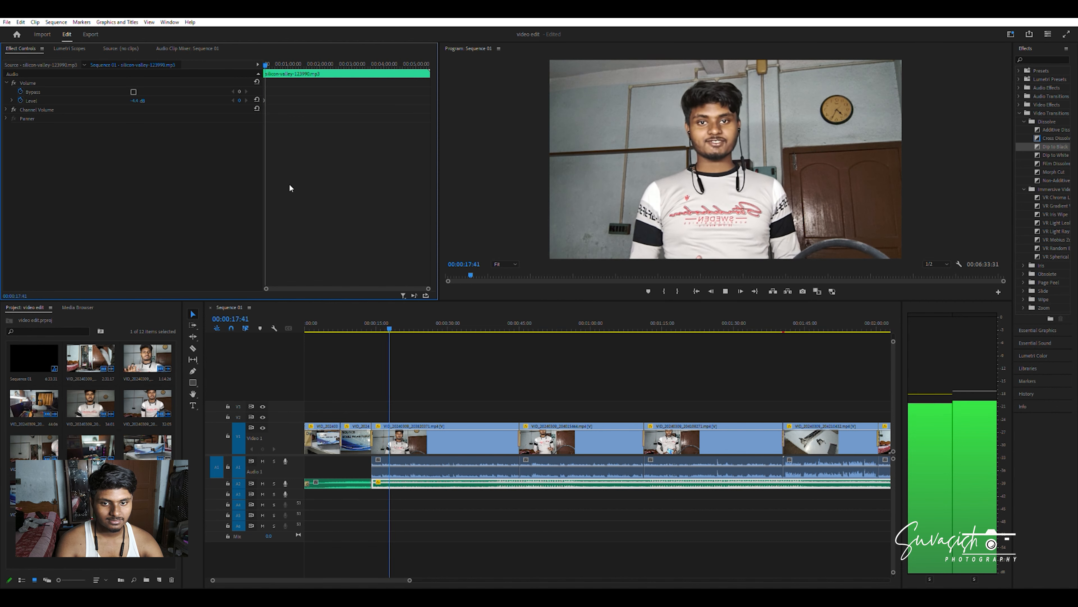
- Set the background music's level to -5 dB during playback and preview the first talking clip up to about 00:00:42
{"action": "left_click", "coordinate": [143, 99]}
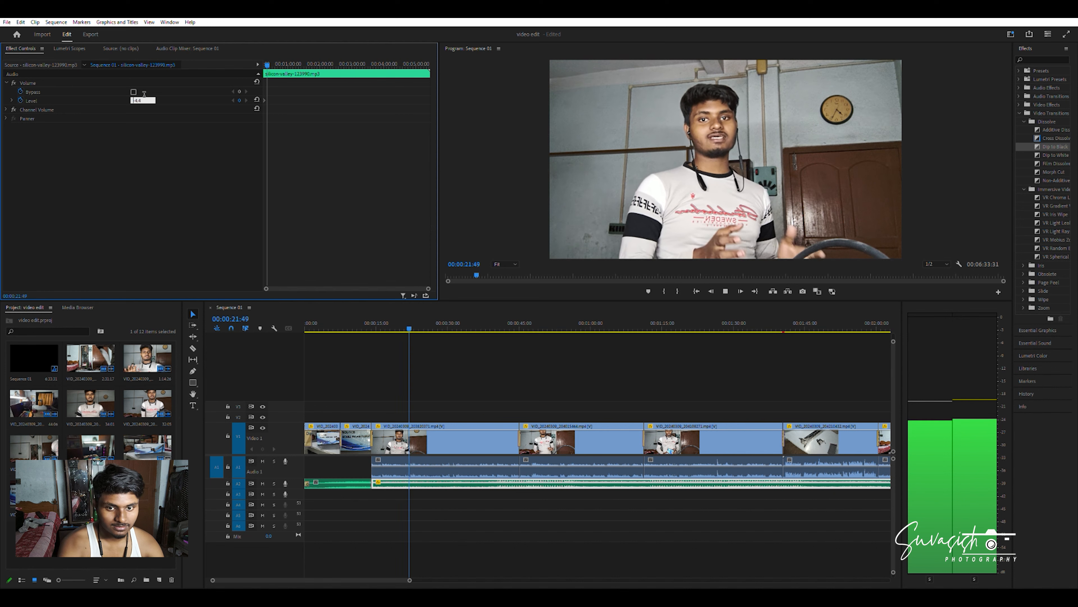
{"action": "type", "text": "-4"}
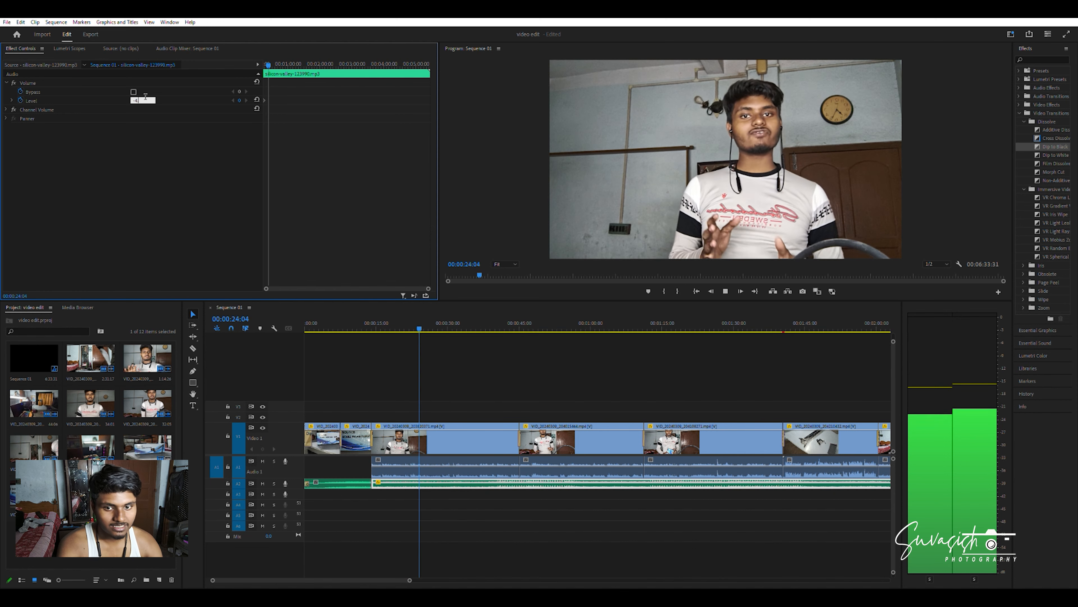
{"action": "type", "text": ".9"}
{"action": "key", "text": "Return"}
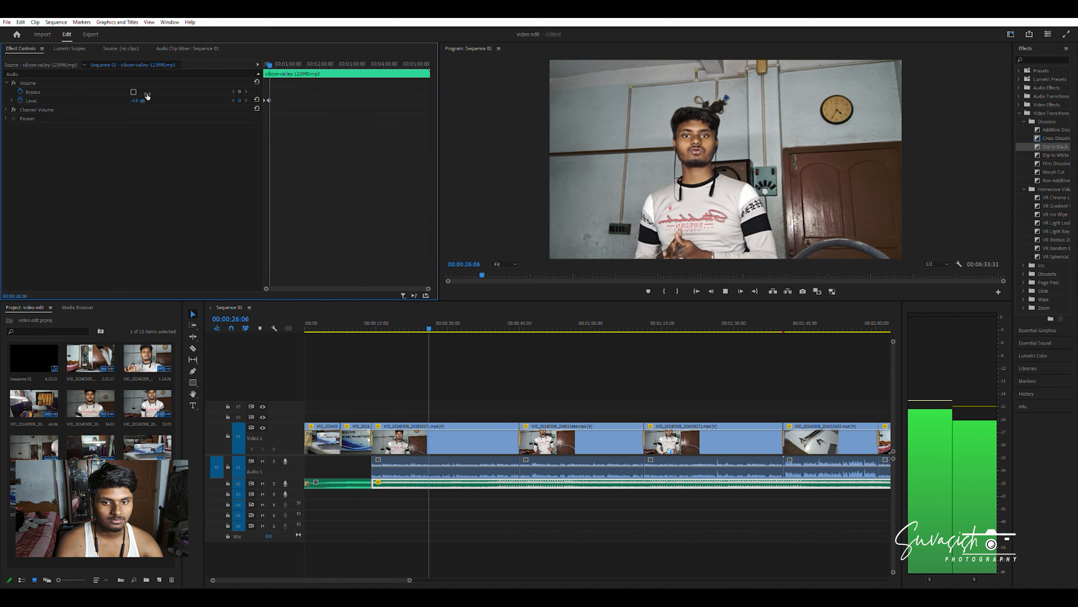
{"action": "key", "text": "space"}
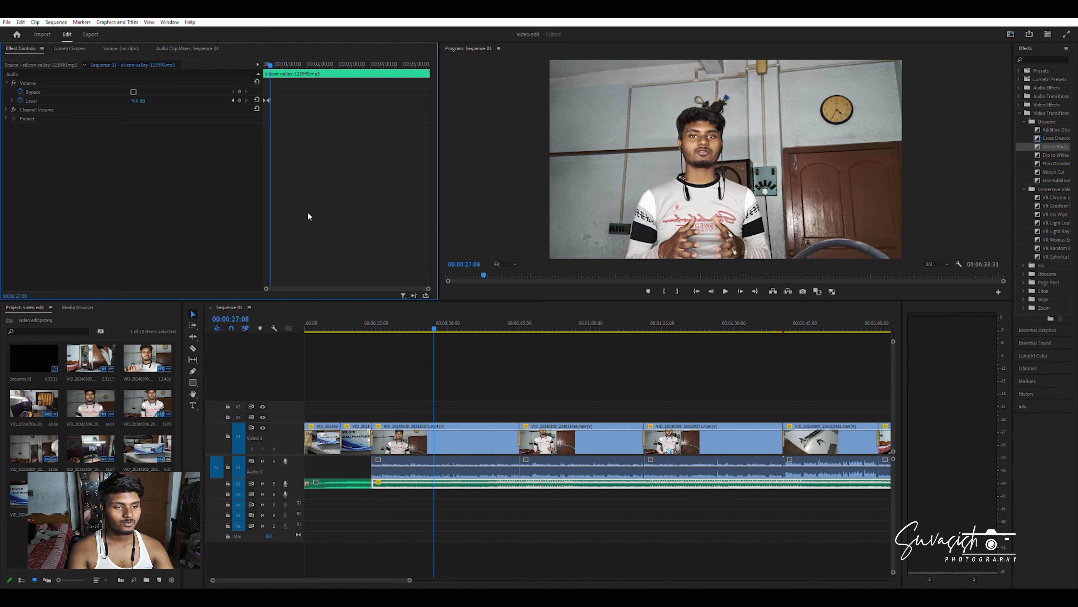
{"action": "key", "text": "space"}
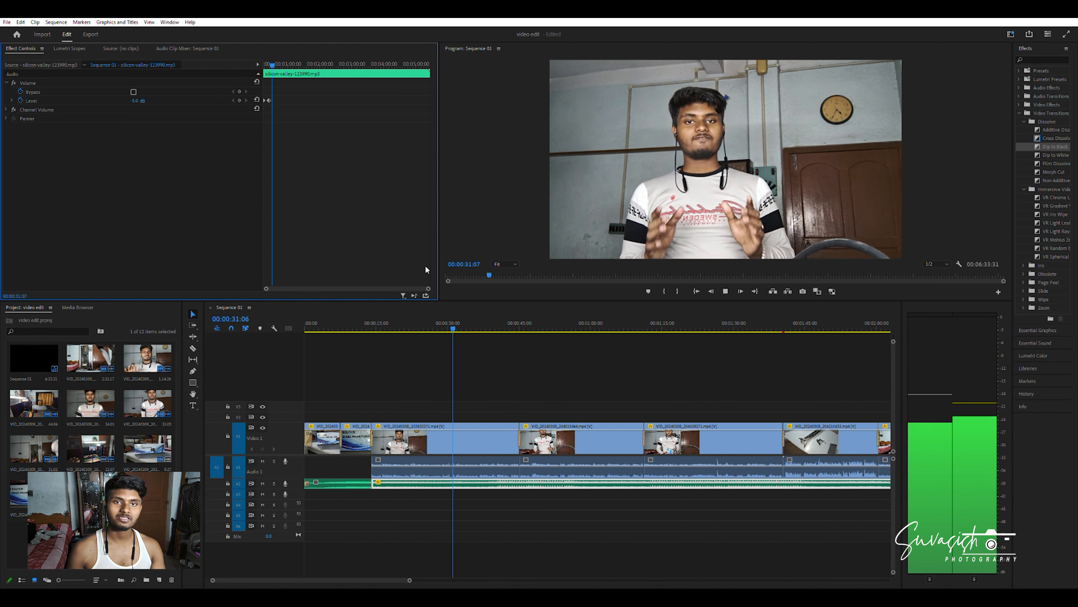
{"action": "key", "text": "space"}
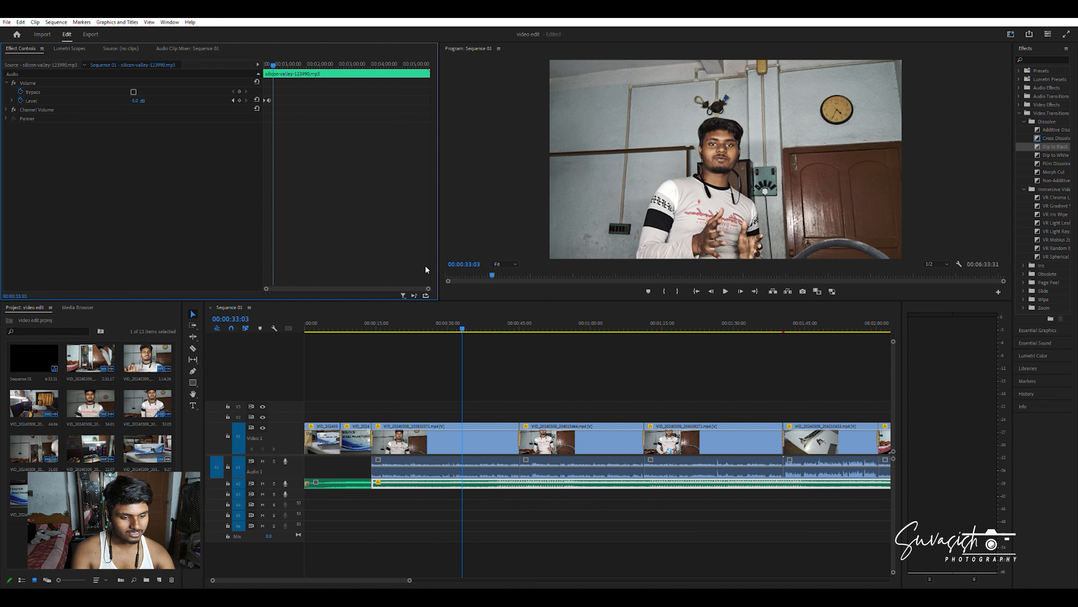
{"action": "key", "text": "space"}
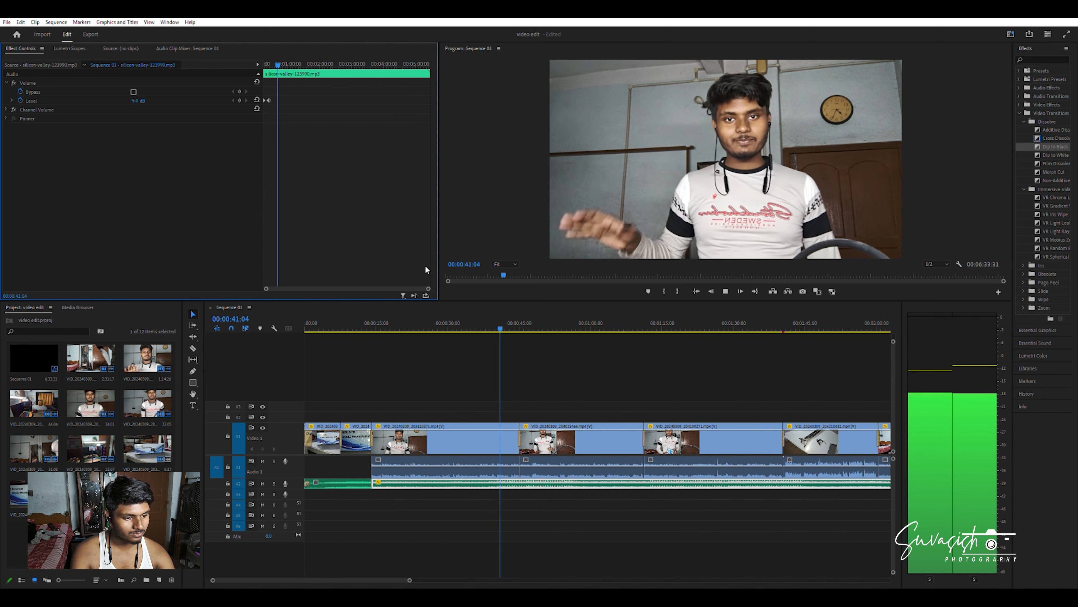
{"action": "key", "text": "space"}
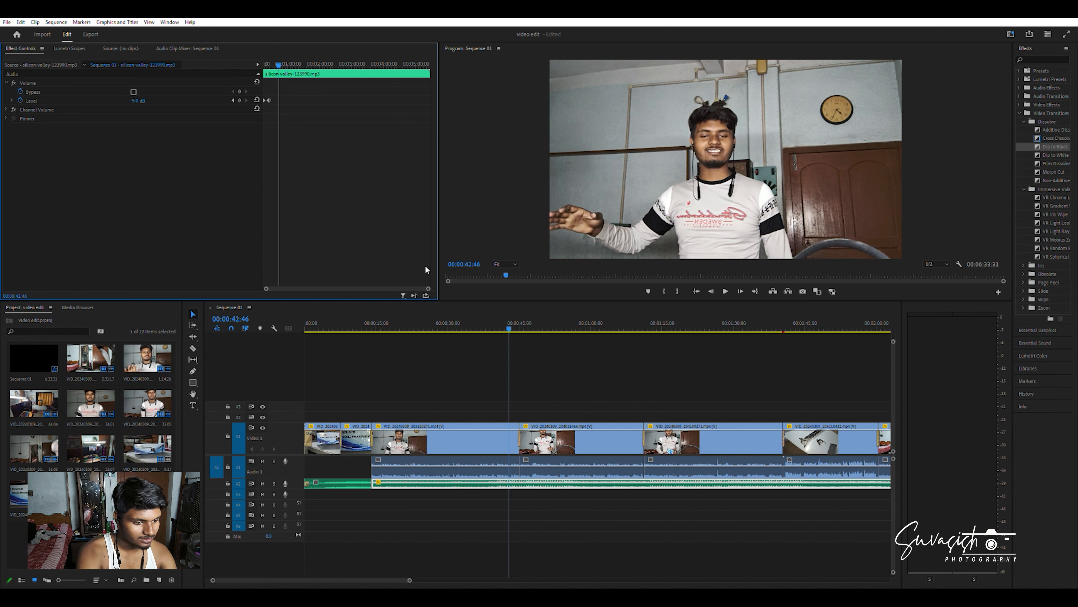
- Fill the remaining gap on the Audio 2 track with background music up to the end of the video
{"action": "left_click_drag", "start_coordinate": [410, 579], "coordinate": [621, 578]}
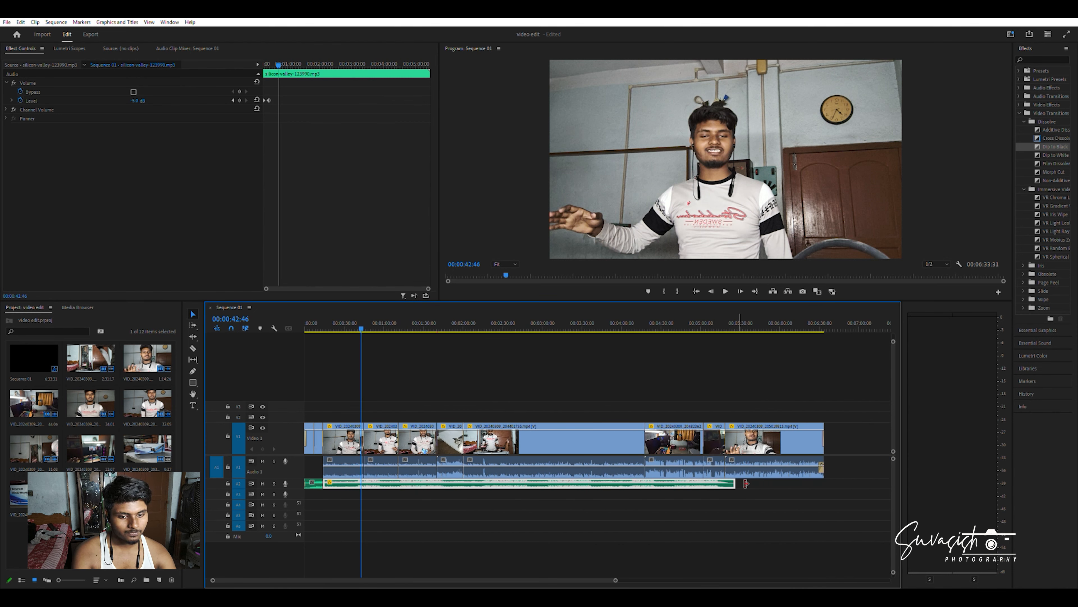
{"action": "left_click_drag", "start_coordinate": [740, 481], "coordinate": [824, 482]}
{"action": "left_click", "coordinate": [329, 571]}
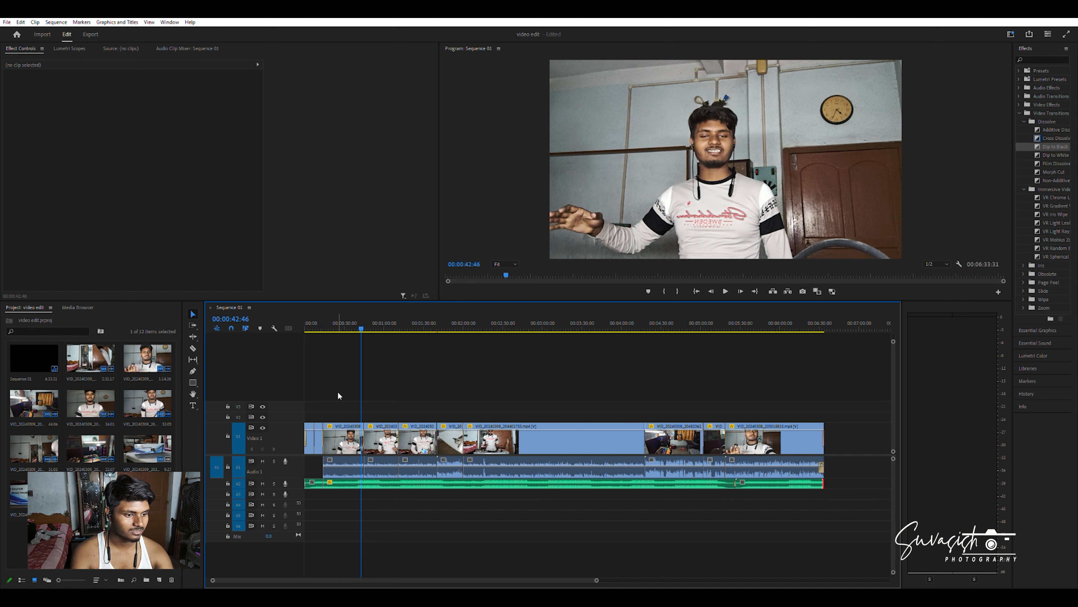
- Place the logo PNG on the track above the video near the start and extend it almost to the sequence's end
{"action": "left_click_drag", "start_coordinate": [362, 317], "coordinate": [300, 340]}
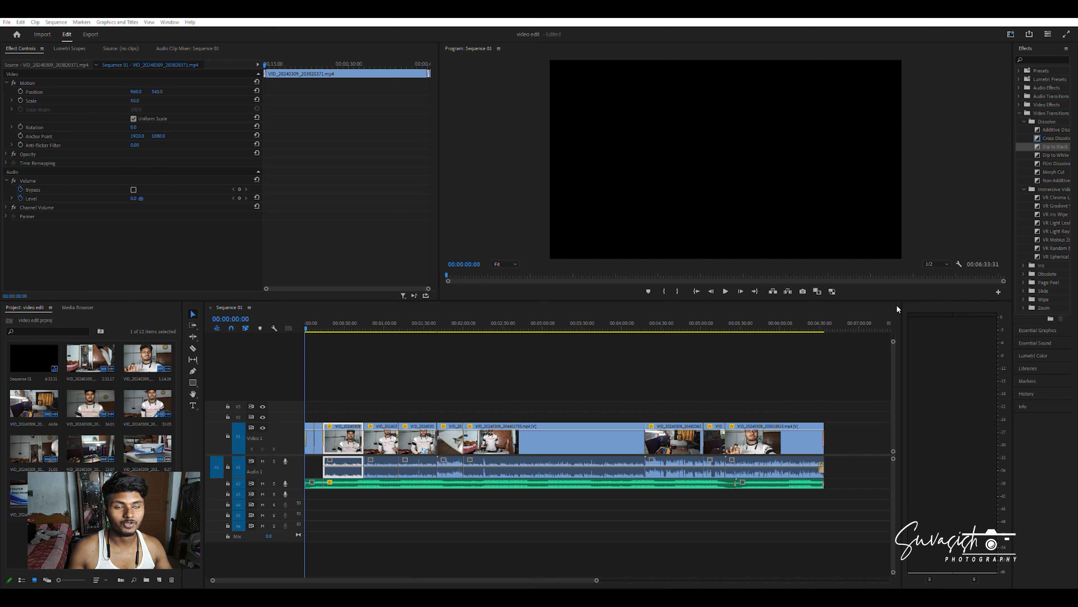
{"action": "left_click_drag", "start_coordinate": [331, 473], "coordinate": [311, 410]}
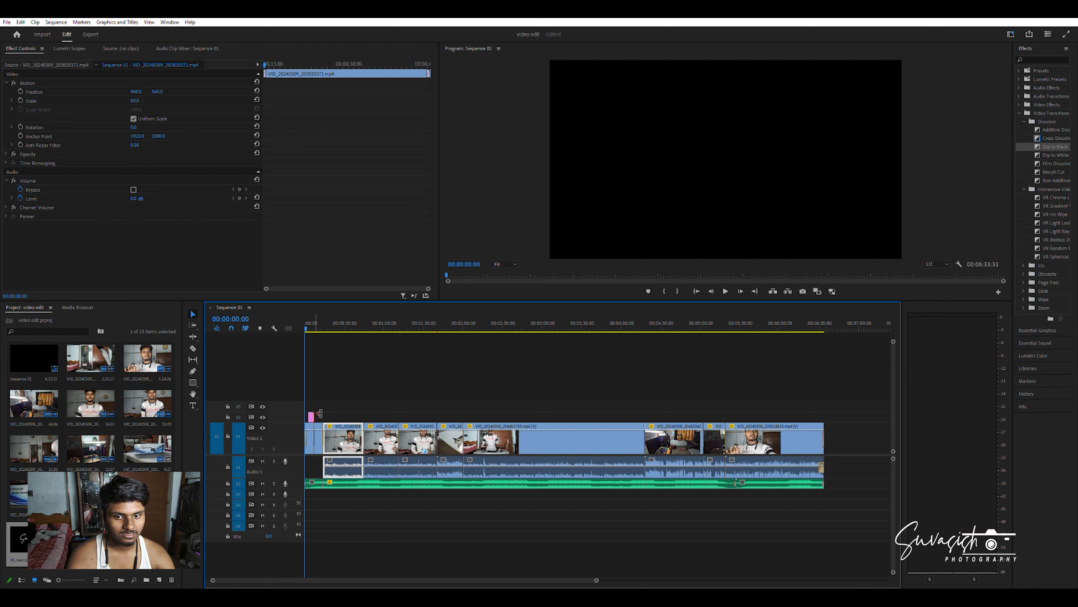
{"action": "left_click_drag", "start_coordinate": [320, 414], "coordinate": [818, 426]}
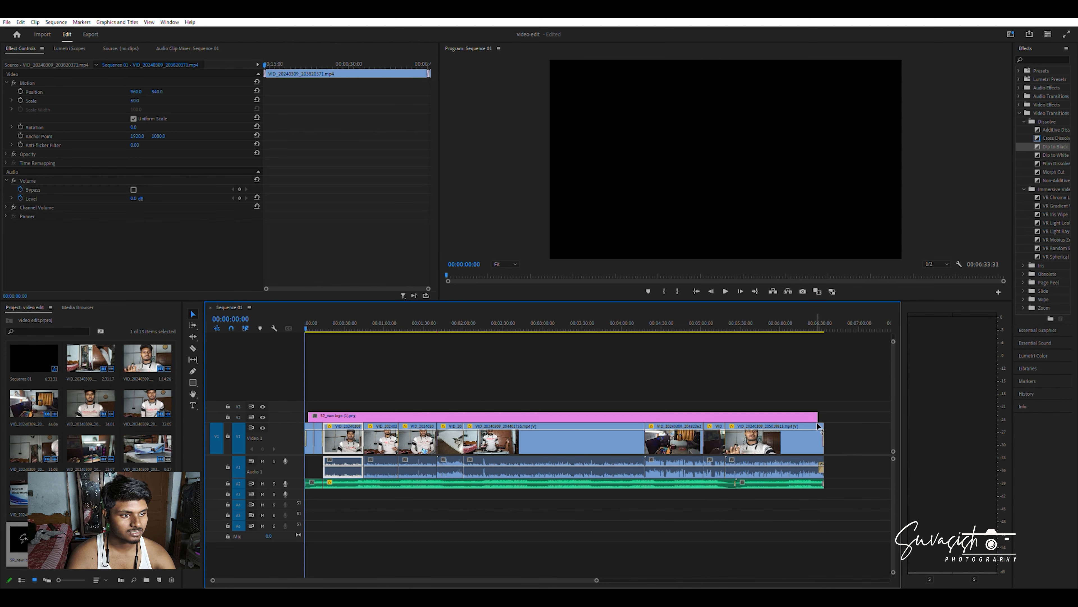
- Scale the logo down to a small watermark and shift its anchor point to place it in the lower-right corner of the frame
{"action": "left_click", "coordinate": [313, 325]}
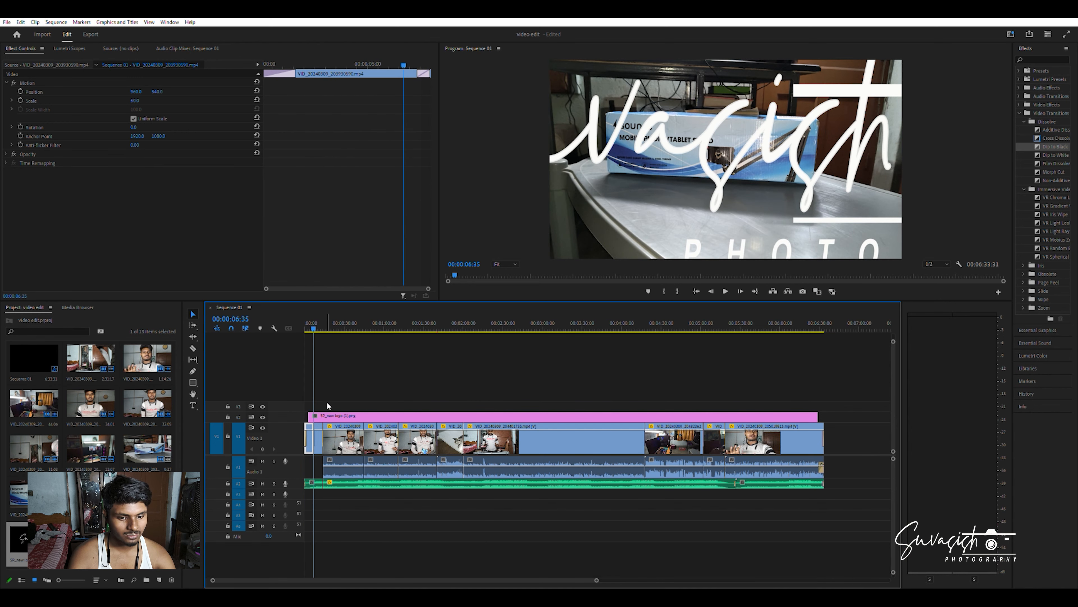
{"action": "left_click", "coordinate": [328, 405]}
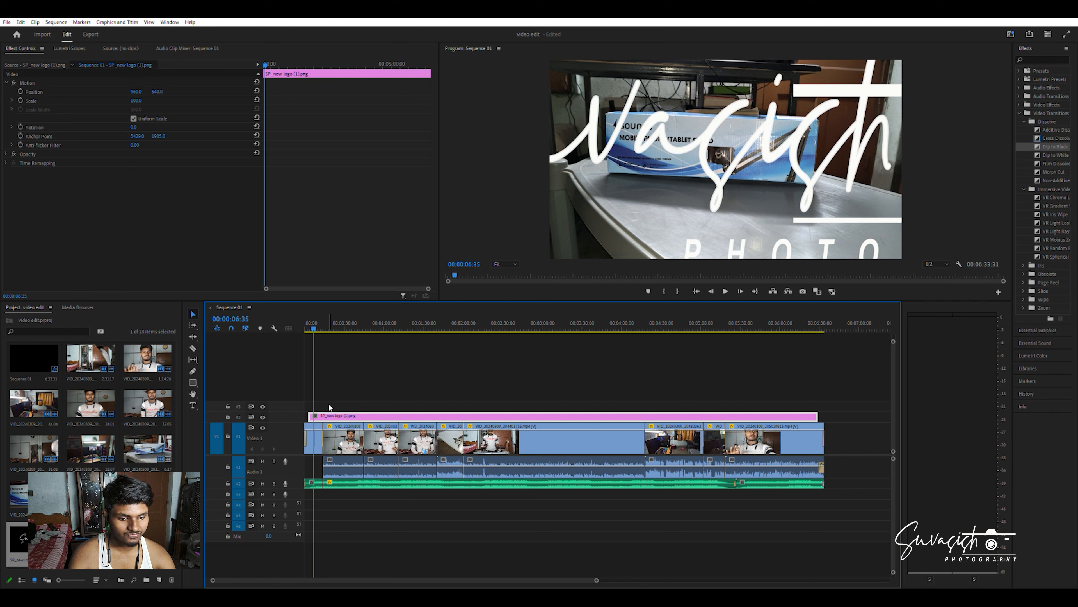
{"action": "left_click", "coordinate": [136, 100]}
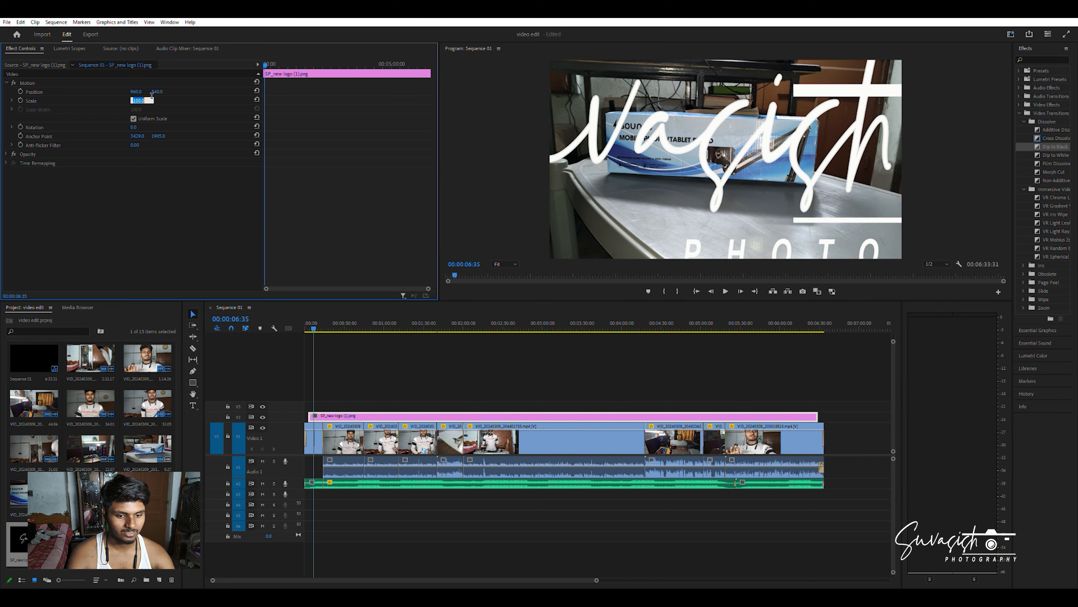
{"action": "key", "text": "Return"}
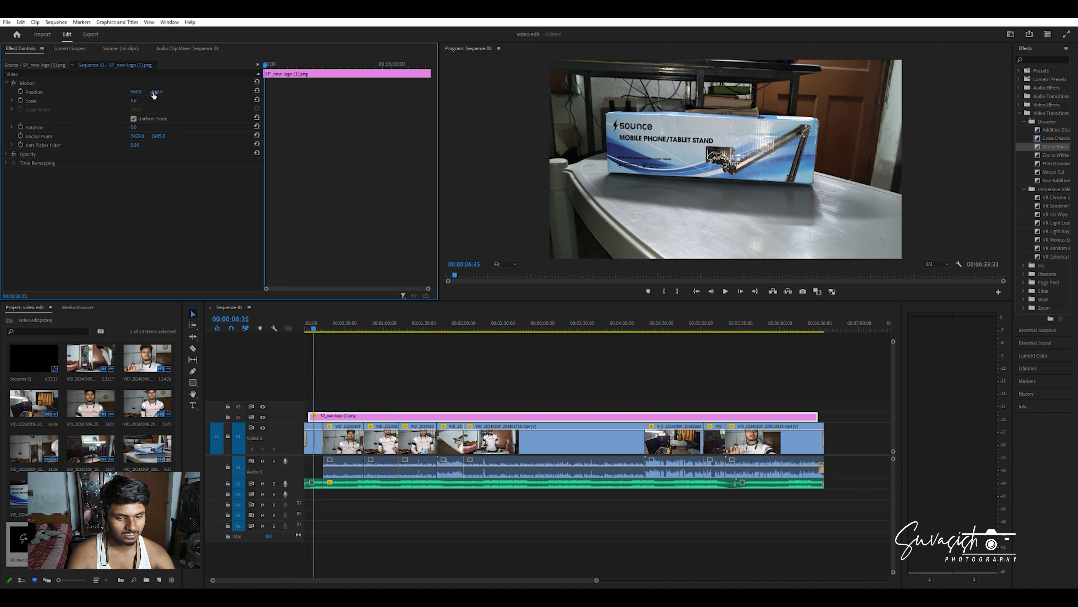
{"action": "left_click_drag", "start_coordinate": [137, 136], "coordinate": [106, 135]}
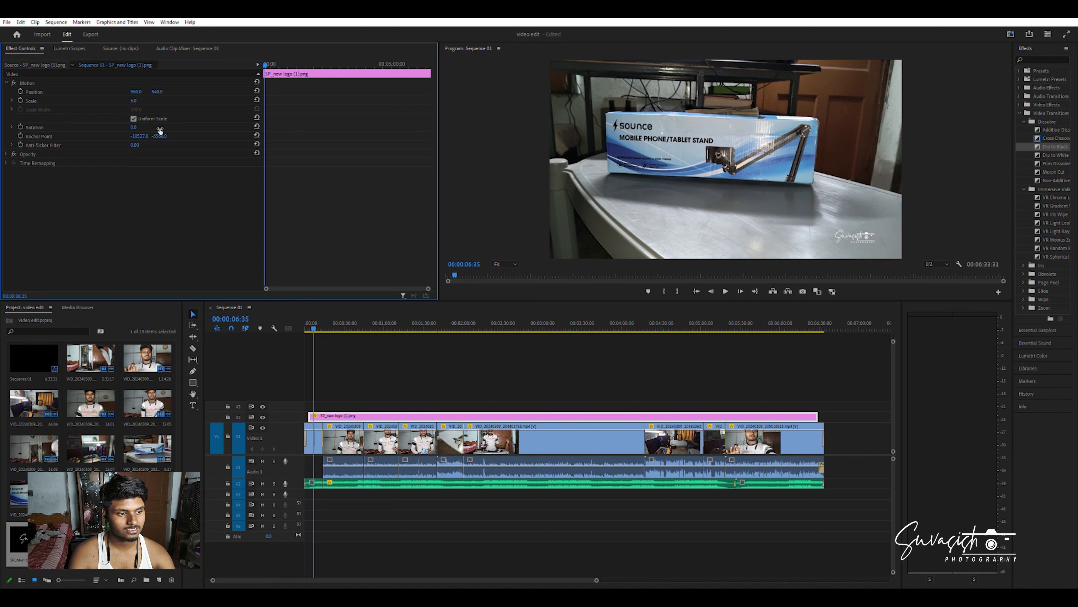
{"action": "left_click", "coordinate": [314, 412]}
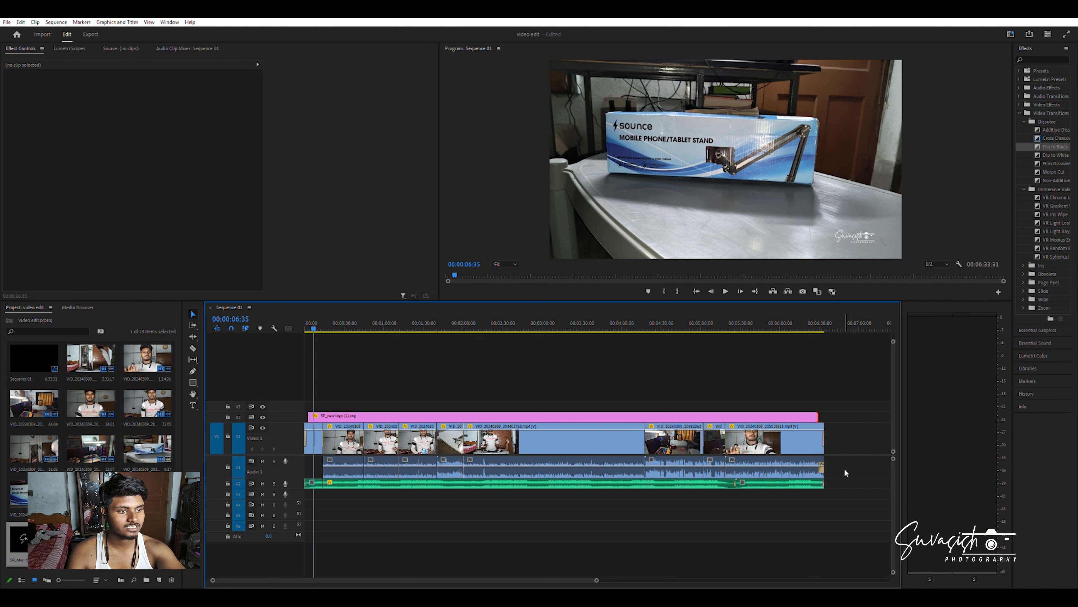
- Play the opening twice and the ending of the sequence from about 00:06:25 to check the logo watermark
{"action": "left_click", "coordinate": [306, 324]}
{"action": "key", "text": "space"}
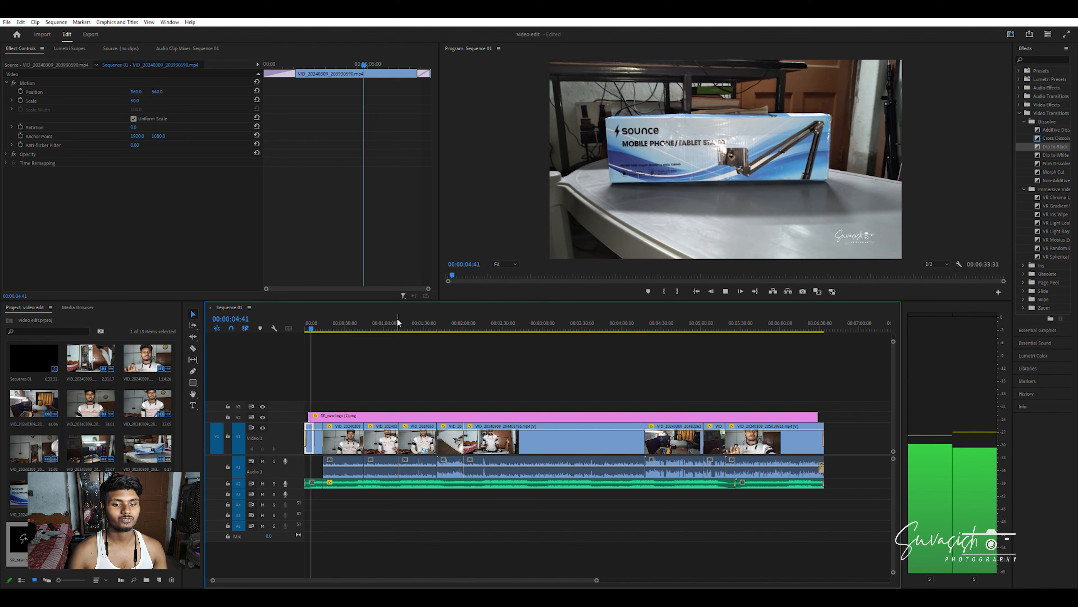
{"action": "key", "text": "space"}
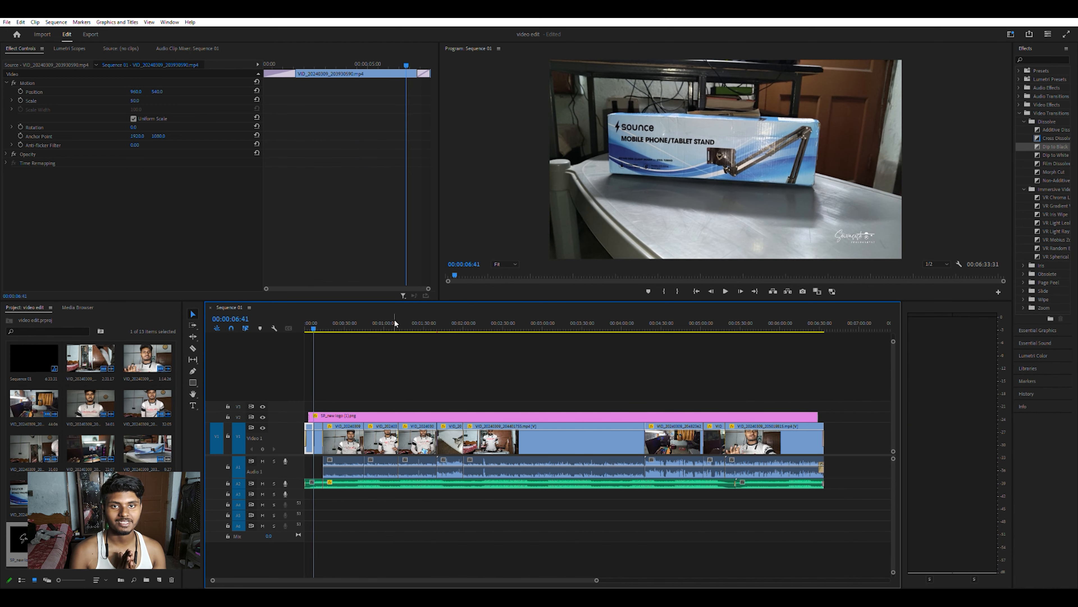
{"action": "left_click", "coordinate": [313, 318]}
{"action": "key", "text": "space"}
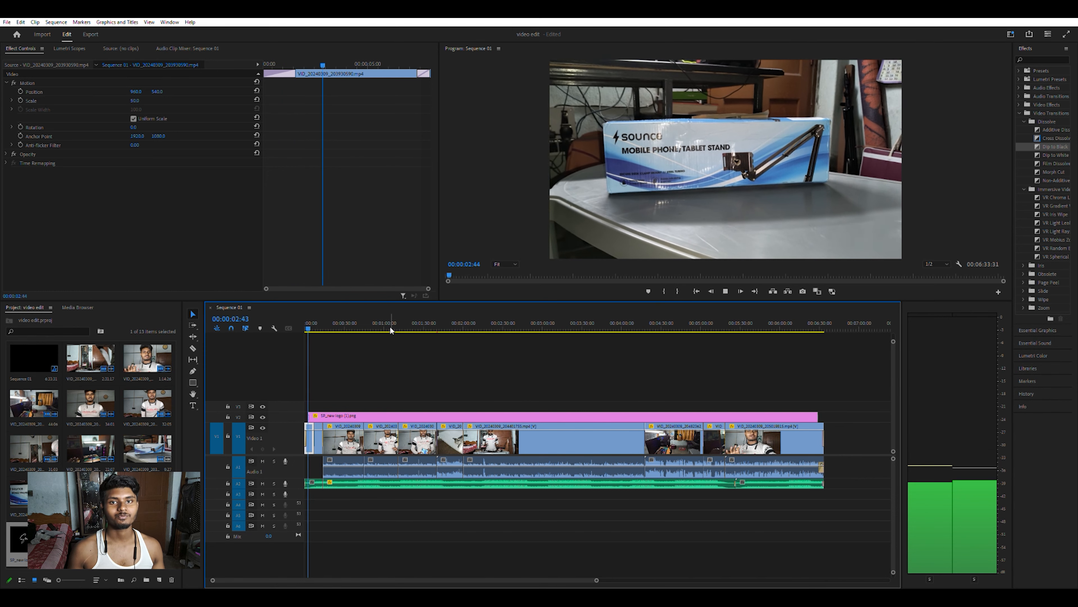
{"action": "key", "text": "space"}
{"action": "left_click_drag", "start_coordinate": [308, 321], "coordinate": [812, 374]}
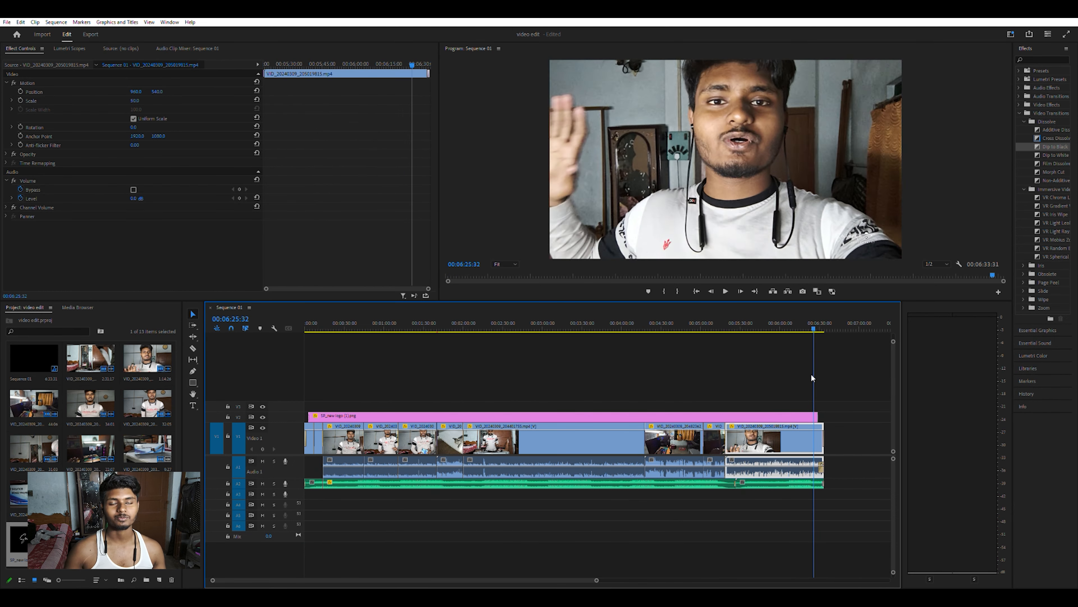
{"action": "key", "text": "space"}
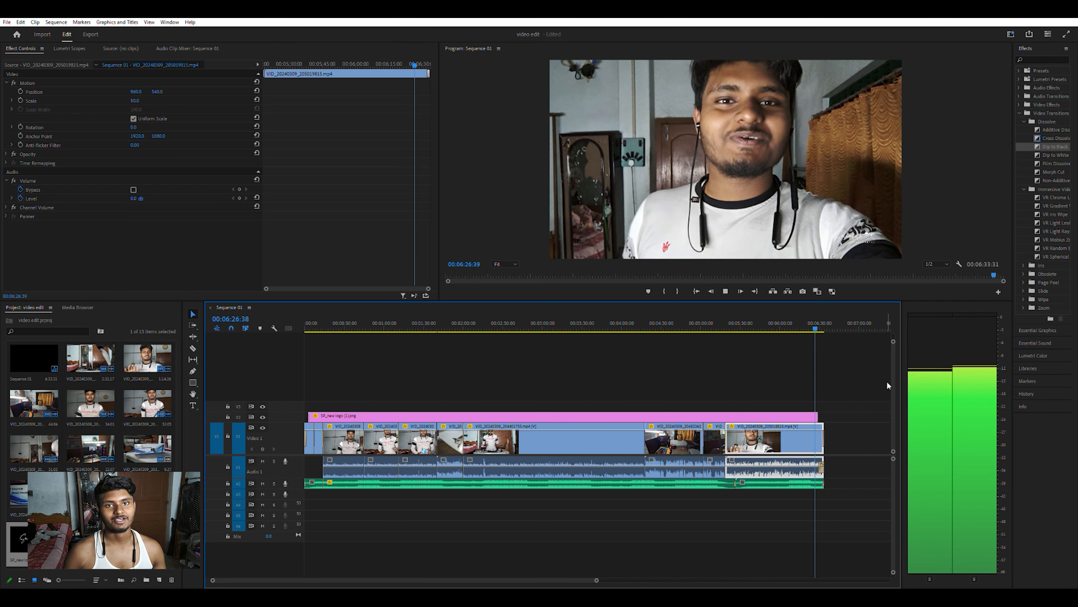